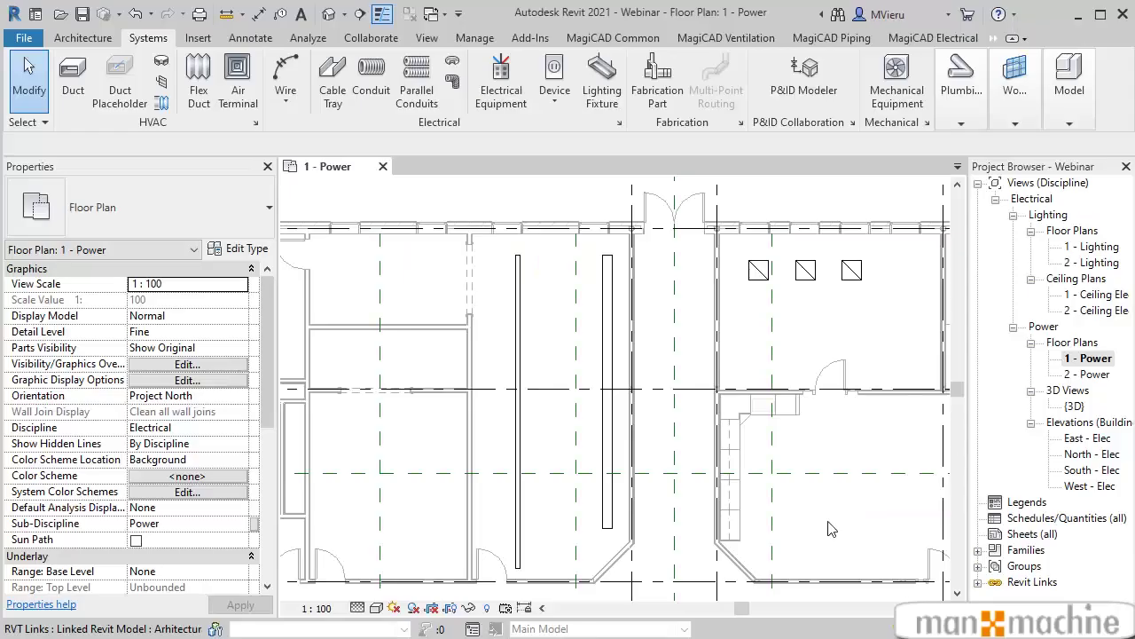
- Zoom in on the cable trays in the 1 - Power plan and bring up the Annotate tools
scroll(676, 410, up, 1)
scroll(677, 409, up, 1)
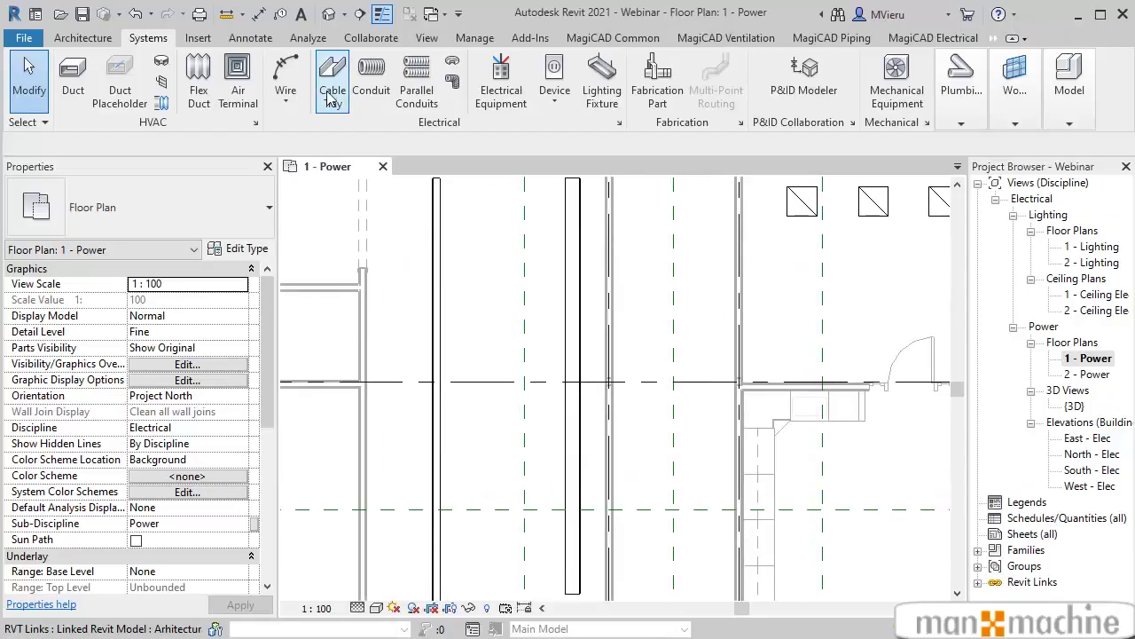
click(251, 38)
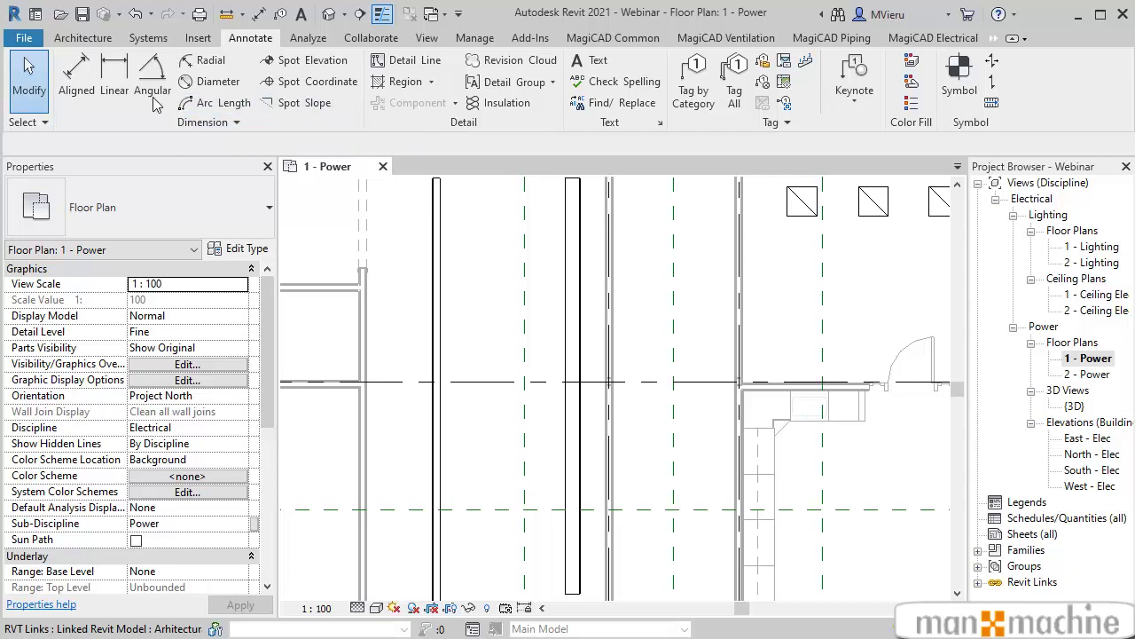
- Place a 651 aligned dimension from the cable tray centreline to the wall face
click(76, 82)
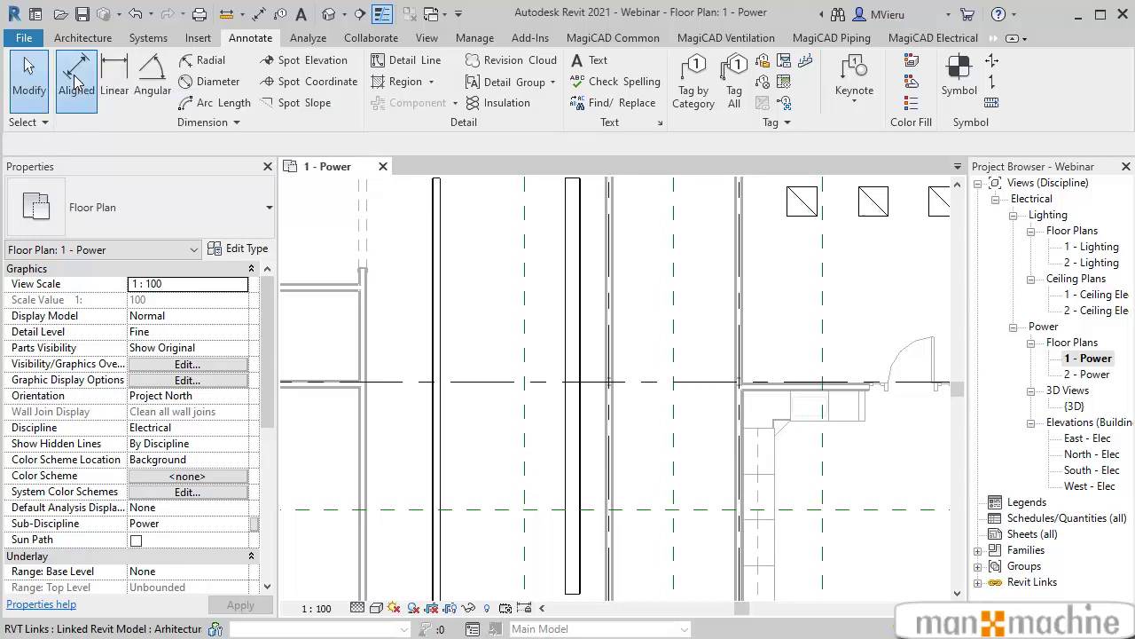
scroll(381, 319, down, 3)
middle_drag(381, 319, 515, 455)
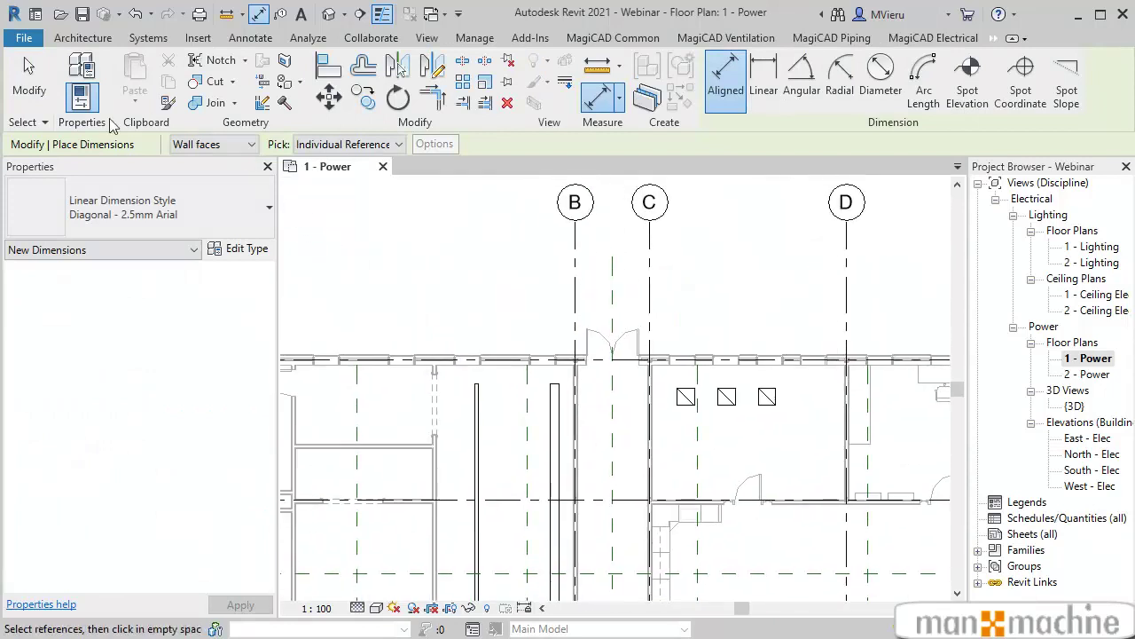
click(248, 146)
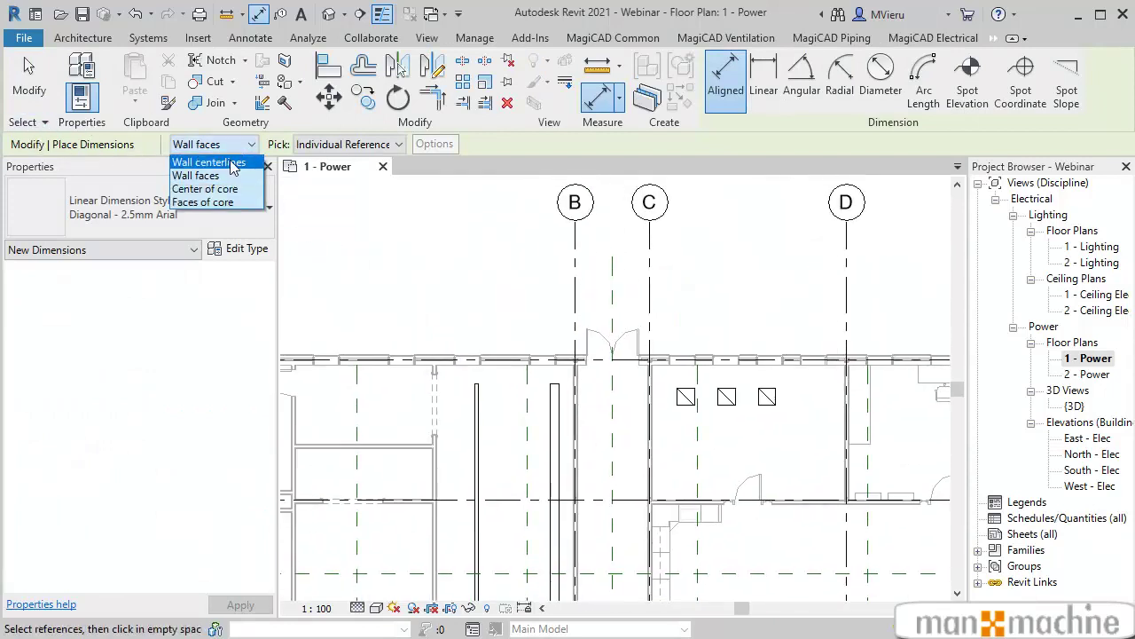
click(207, 184)
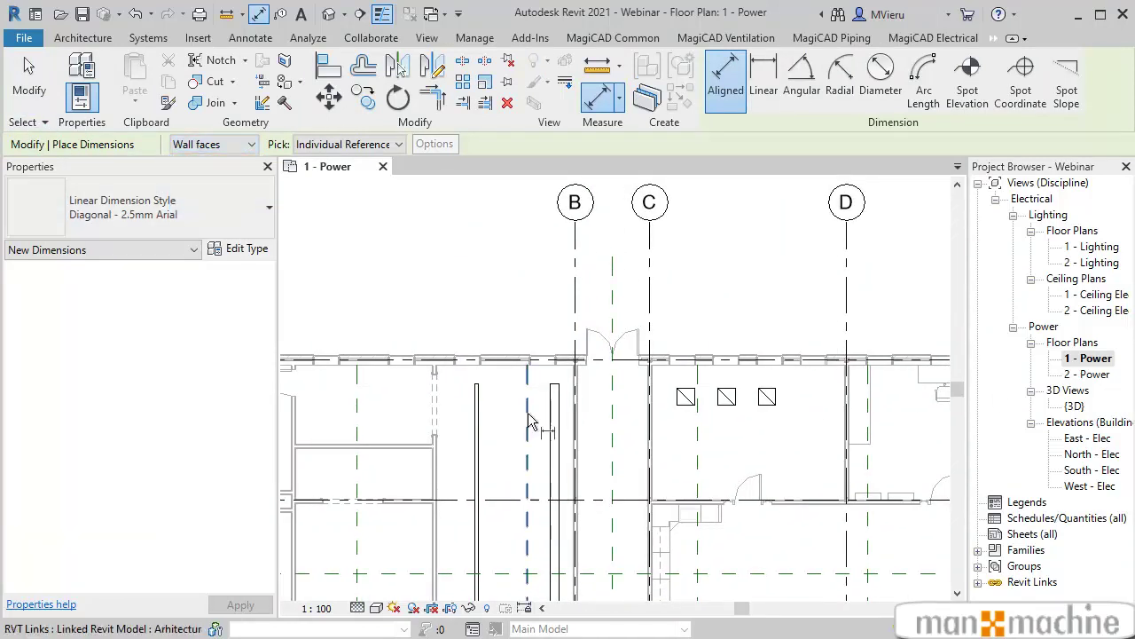
scroll(568, 373, up, 3)
scroll(635, 373, up, 2)
click(645, 372)
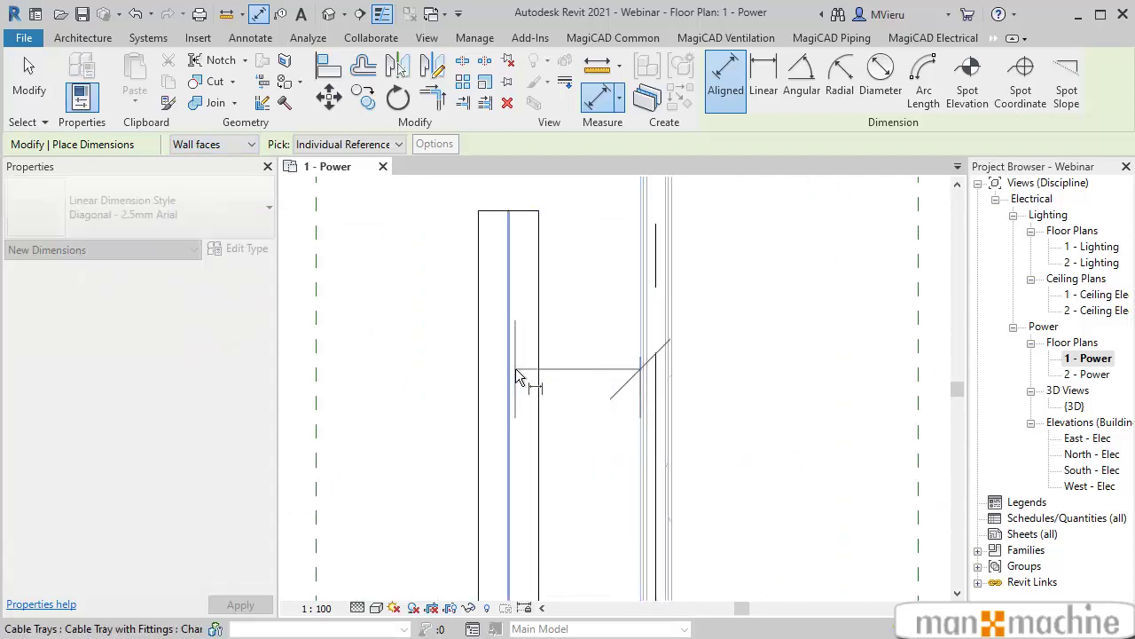
click(524, 381)
click(577, 349)
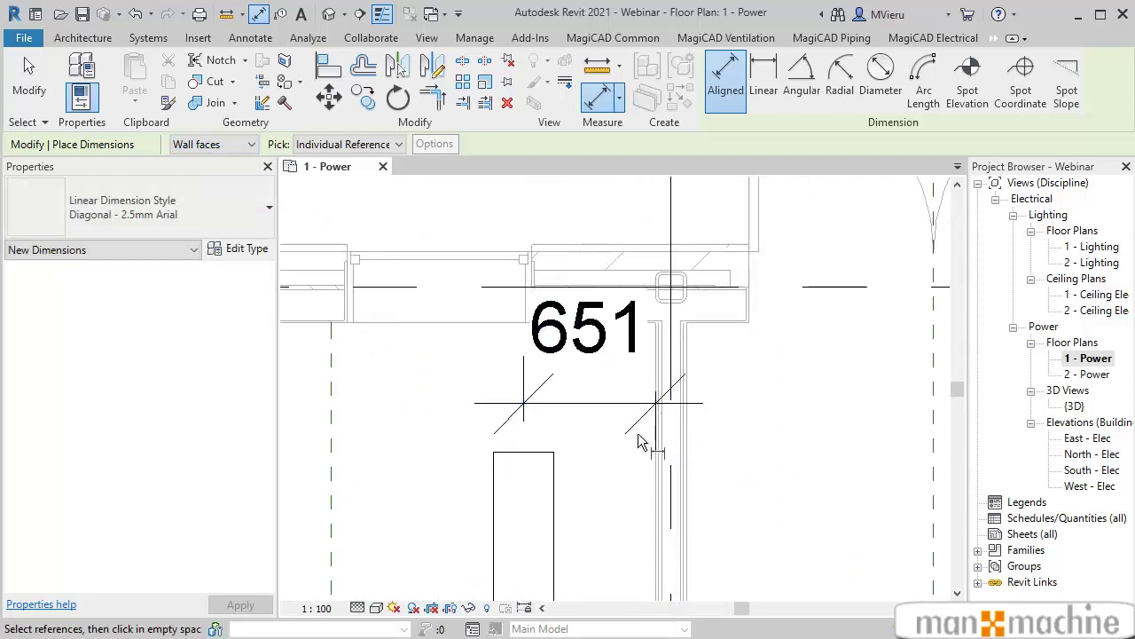
scroll(638, 435, down, 2)
key(Escape)
middle_drag(595, 236, 692, 461)
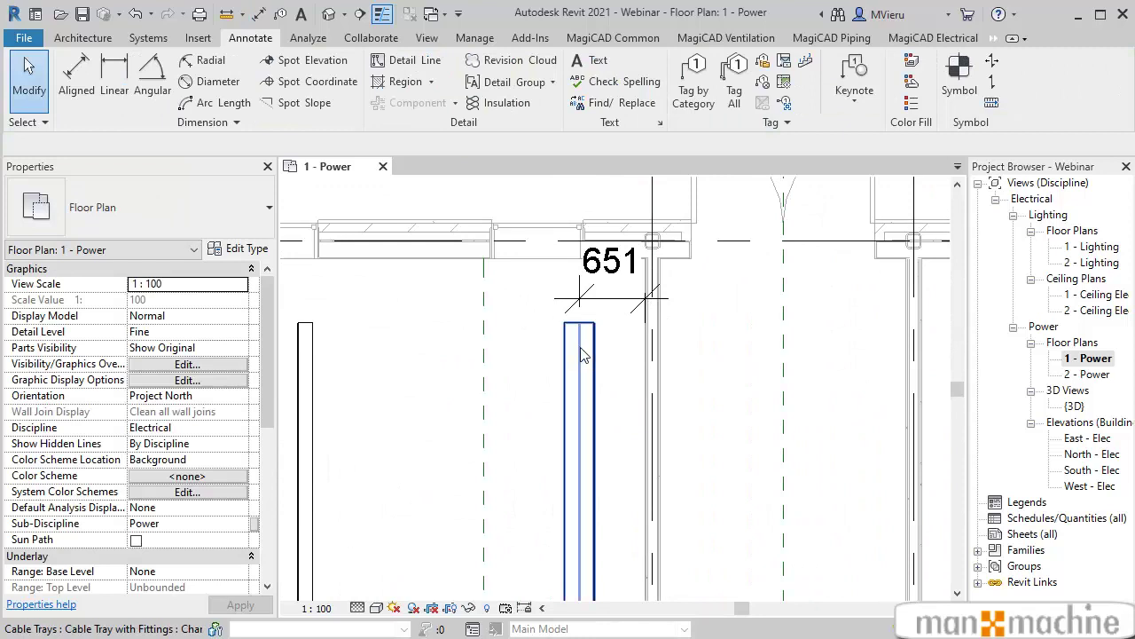
- Move the cable tray to 1500 from the wall using its dimension
click(581, 354)
click(609, 262)
text(1)
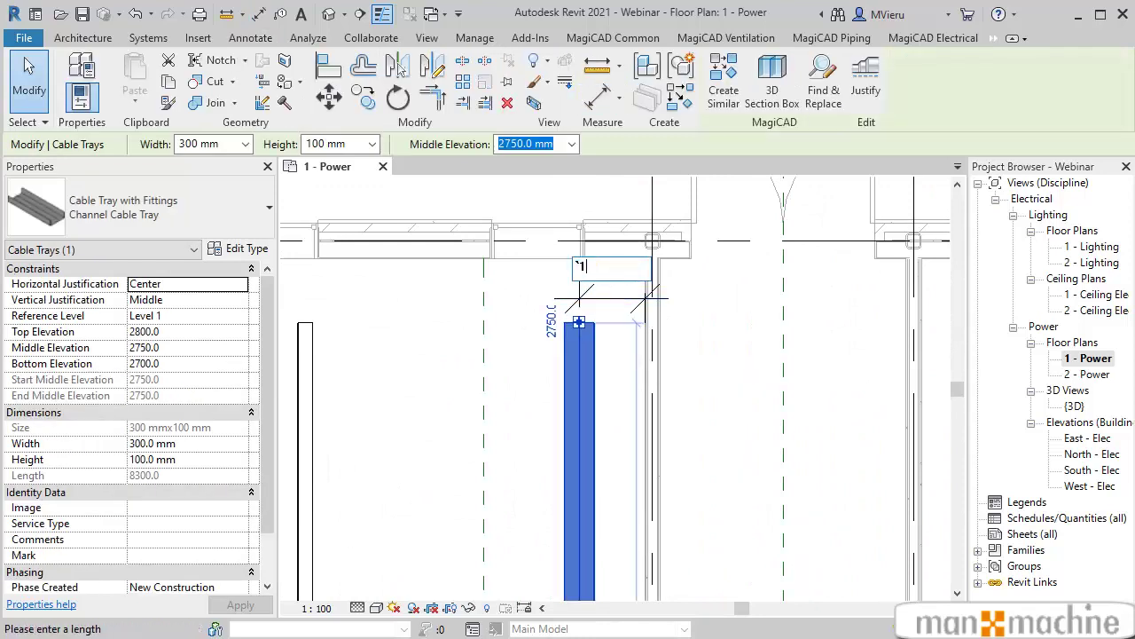
text(500)
key(Return)
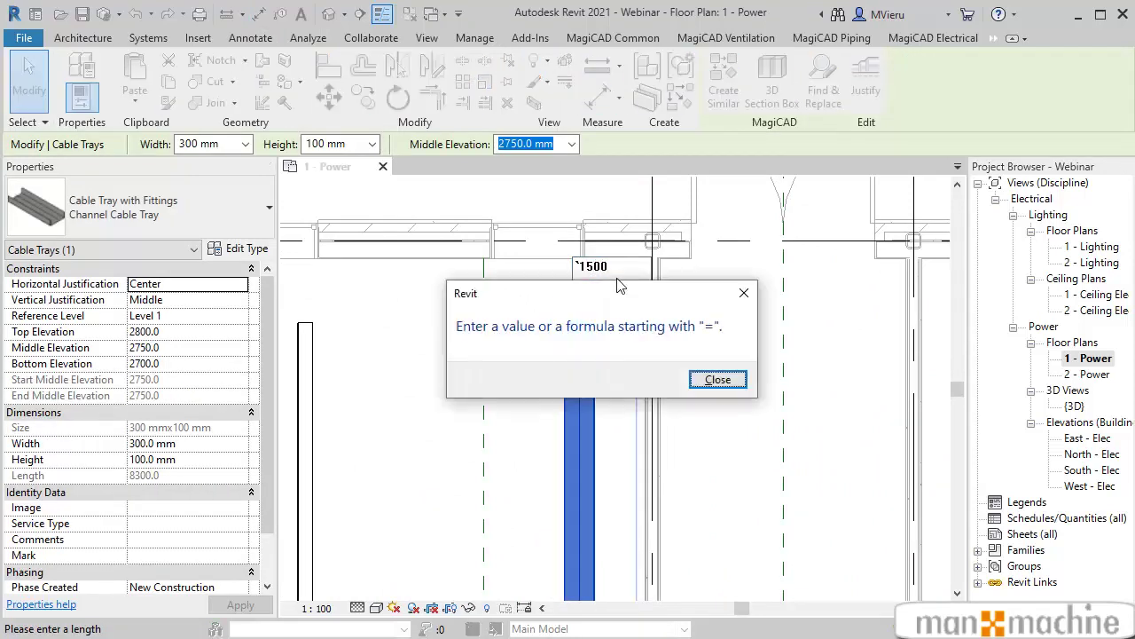
key(Return)
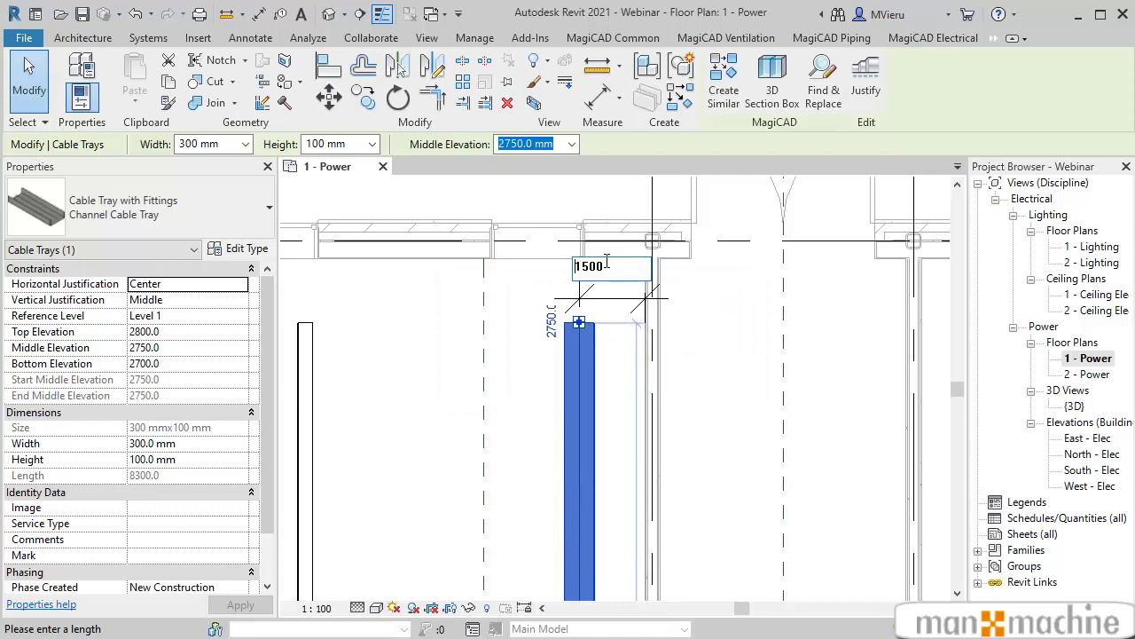
key(Return)
key(Escape)
scroll(639, 371, up, 2)
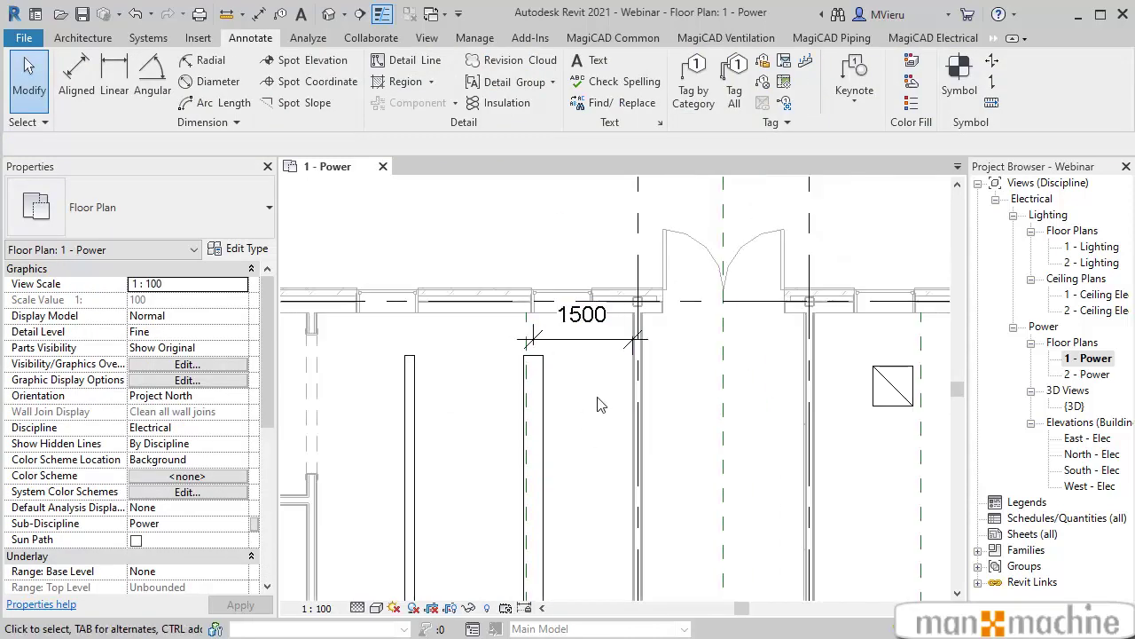
scroll(593, 450, down, 2)
scroll(579, 427, up, 2)
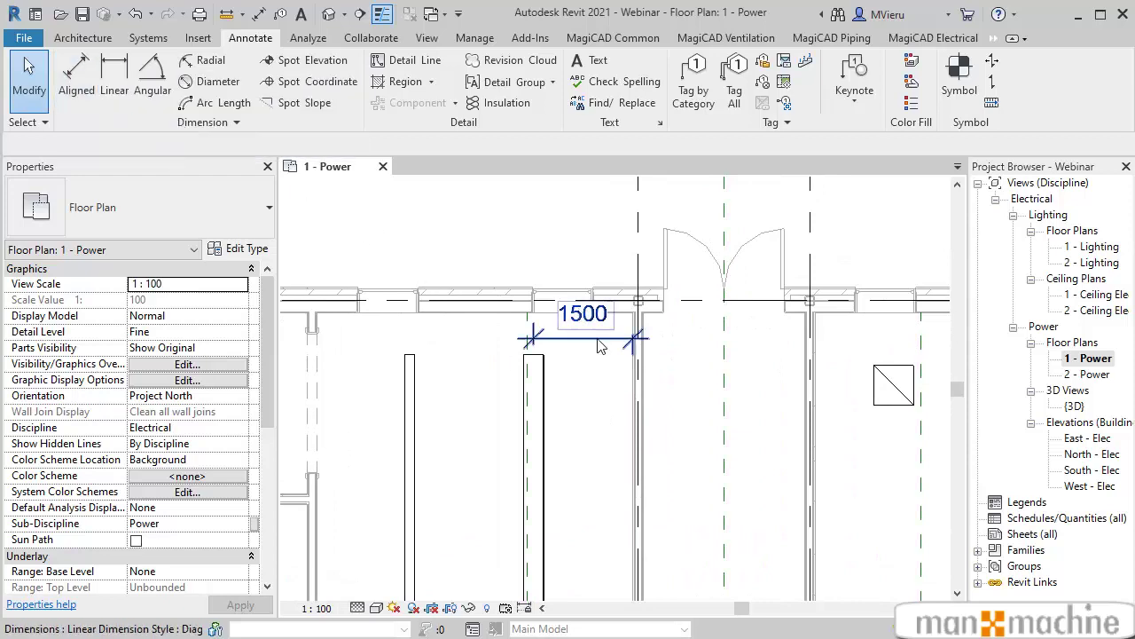
- Move the cable tray further, to 2000 from the wall
click(556, 369)
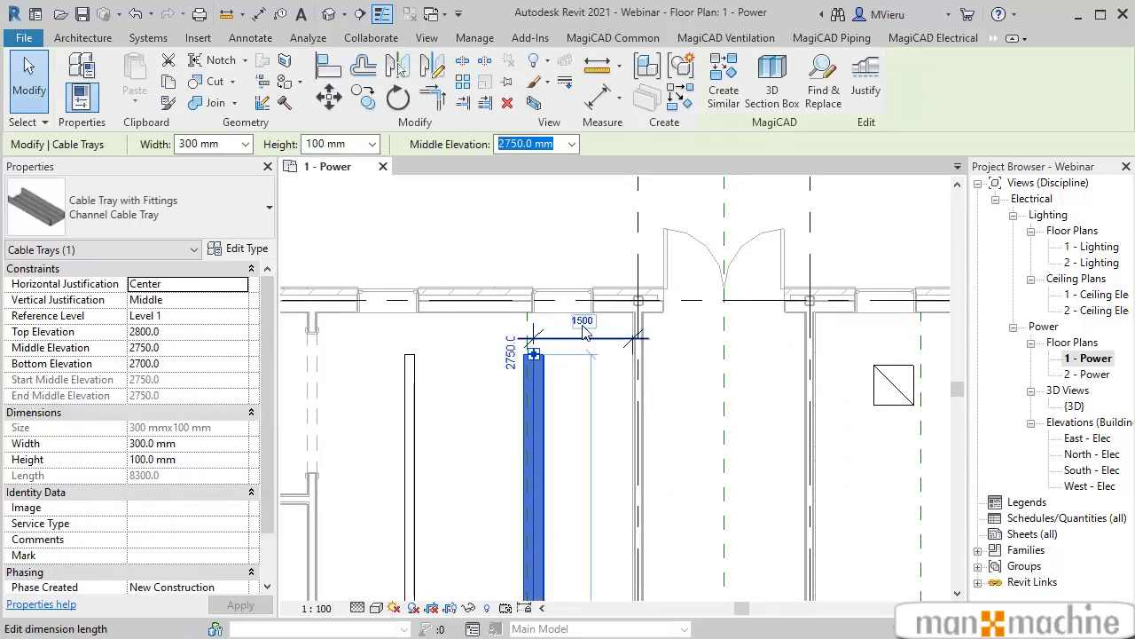
click(583, 314)
text(2000)
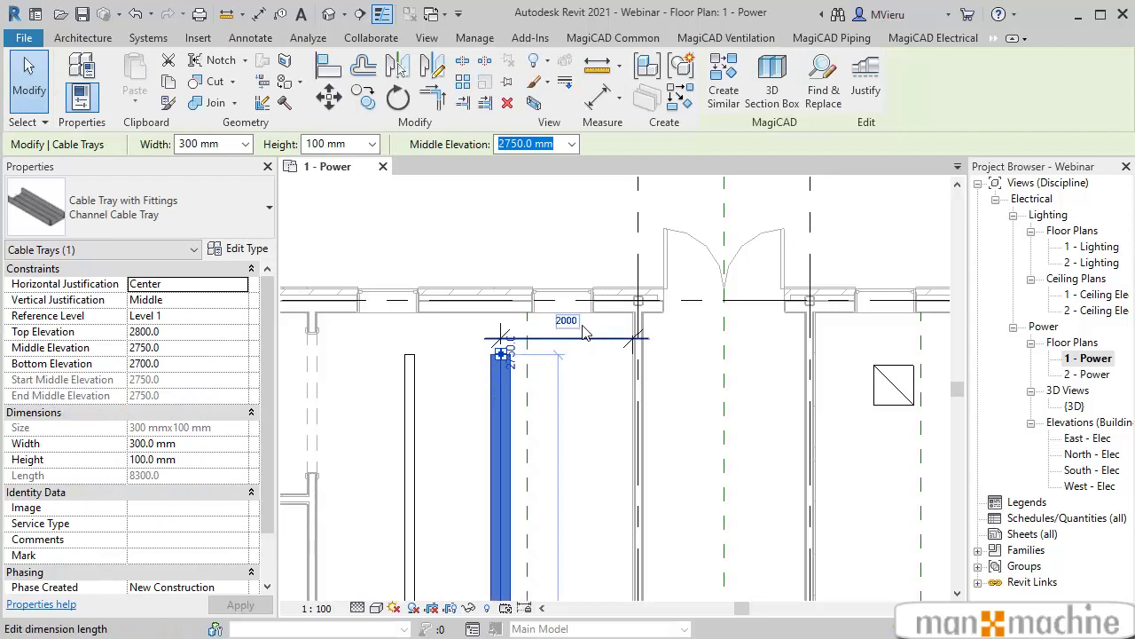
click(592, 397)
- Delete the 2000 helper dimension
scroll(592, 396, up, 2)
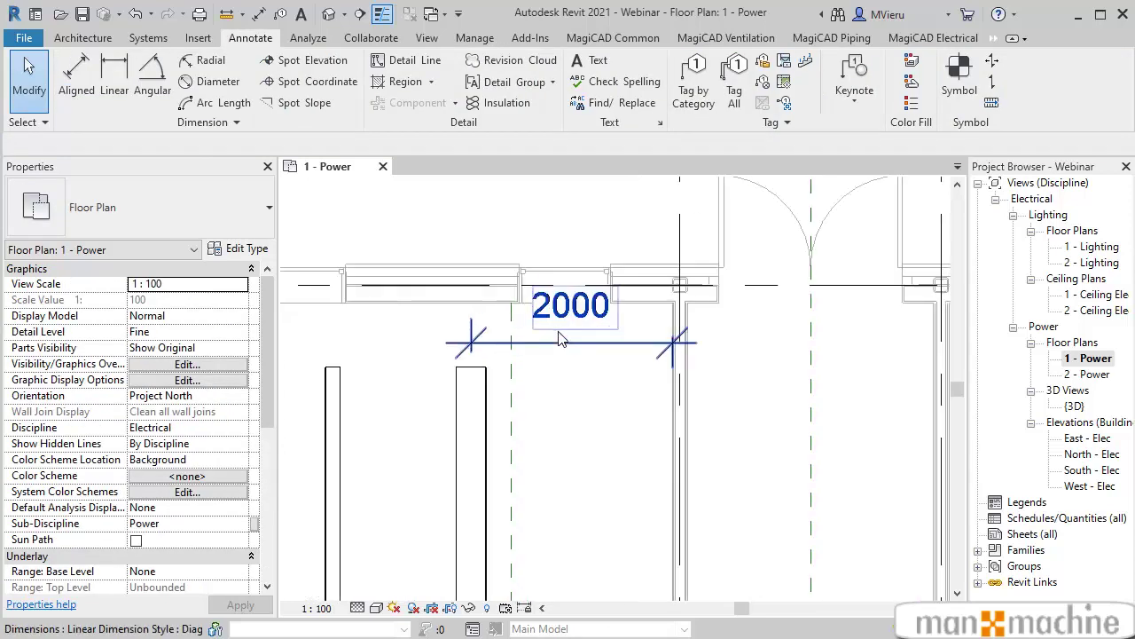
middle_drag(592, 396, 703, 393)
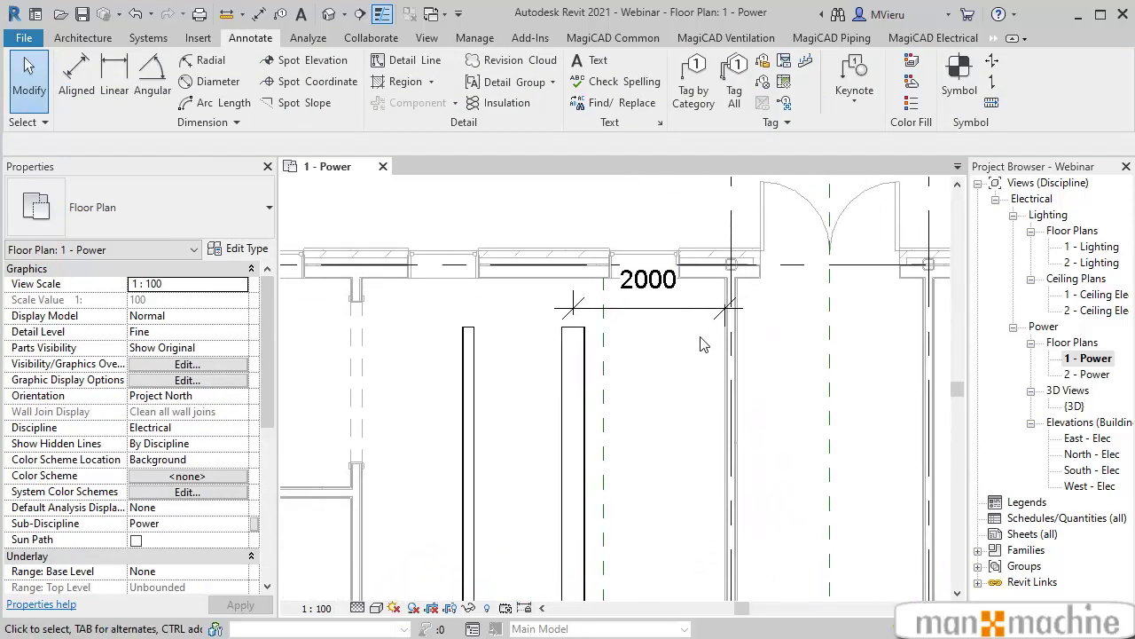
click(667, 315)
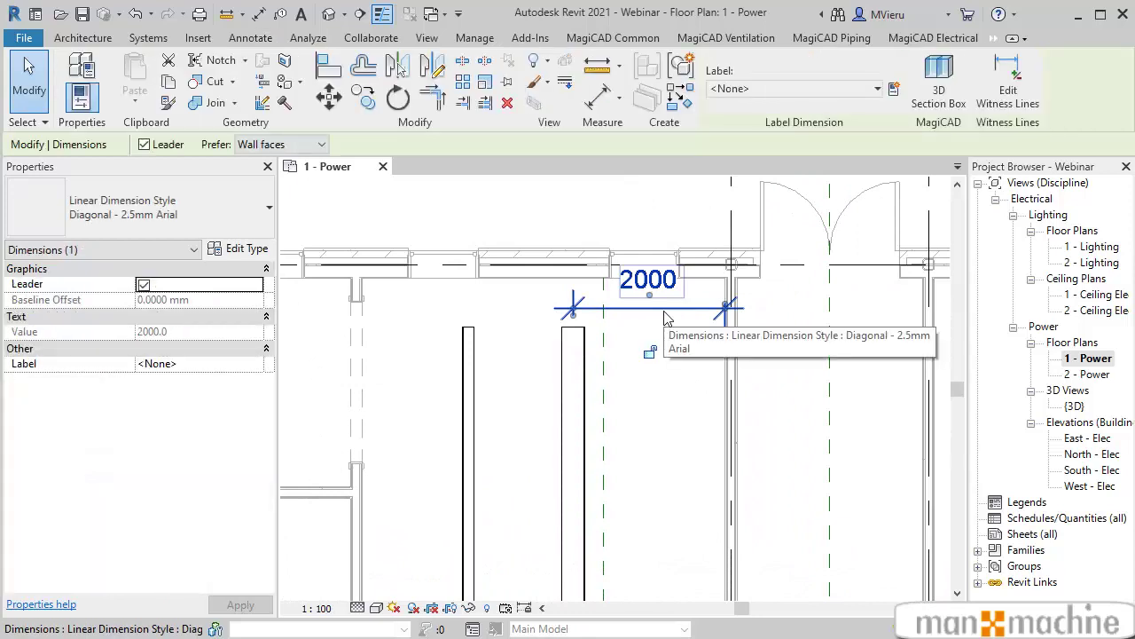
key(Delete)
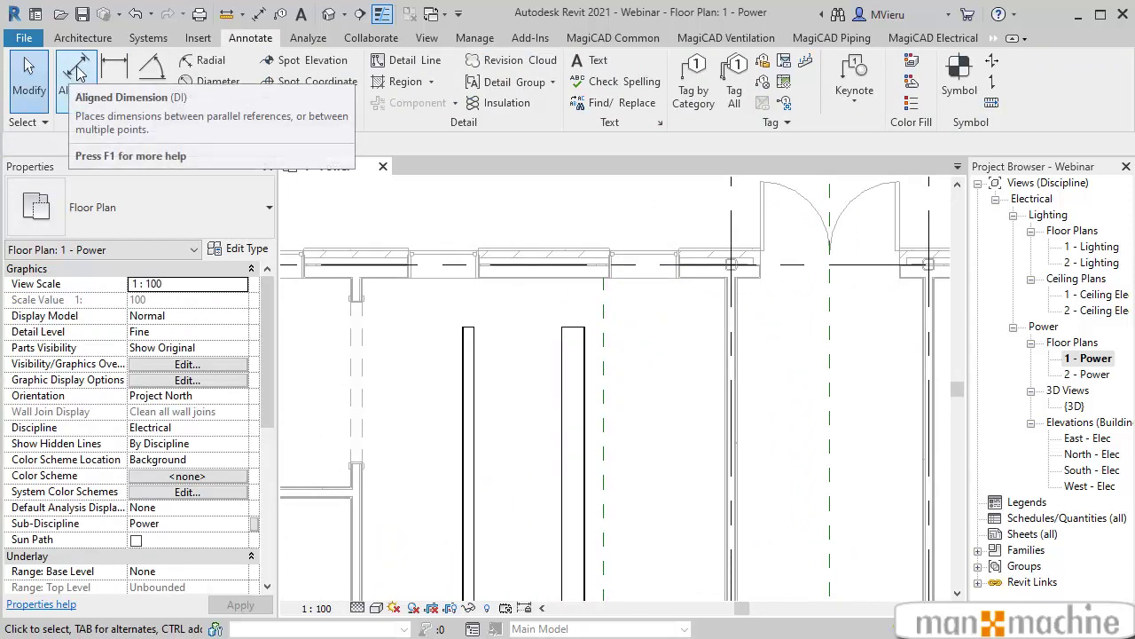
- Place a 1373 aligned dimension between the right and left cable trays
click(78, 73)
scroll(467, 372, up, 1)
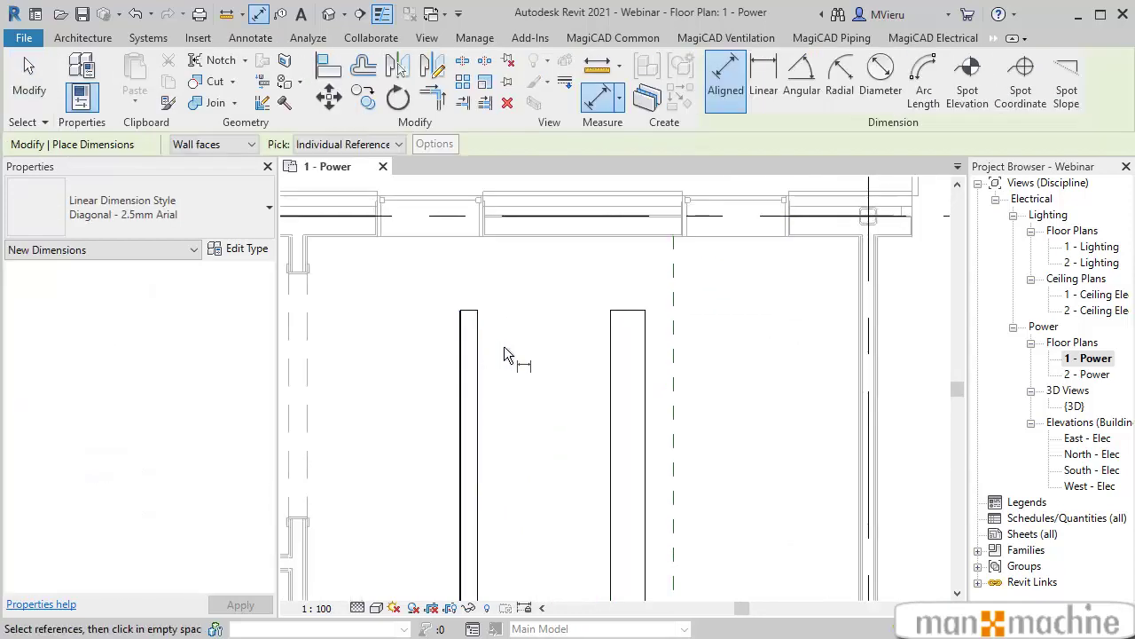
click(629, 328)
scroll(489, 343, up, 2)
scroll(473, 339, up, 1)
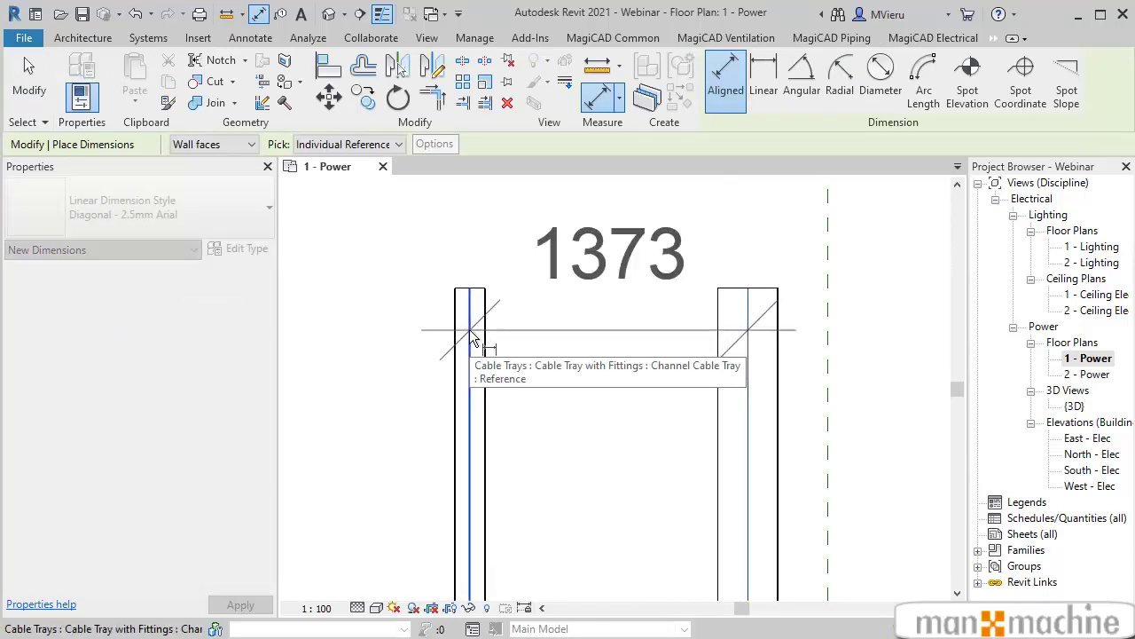
click(473, 339)
click(532, 253)
scroll(586, 372, down, 3)
key(Escape)
key(Escape)
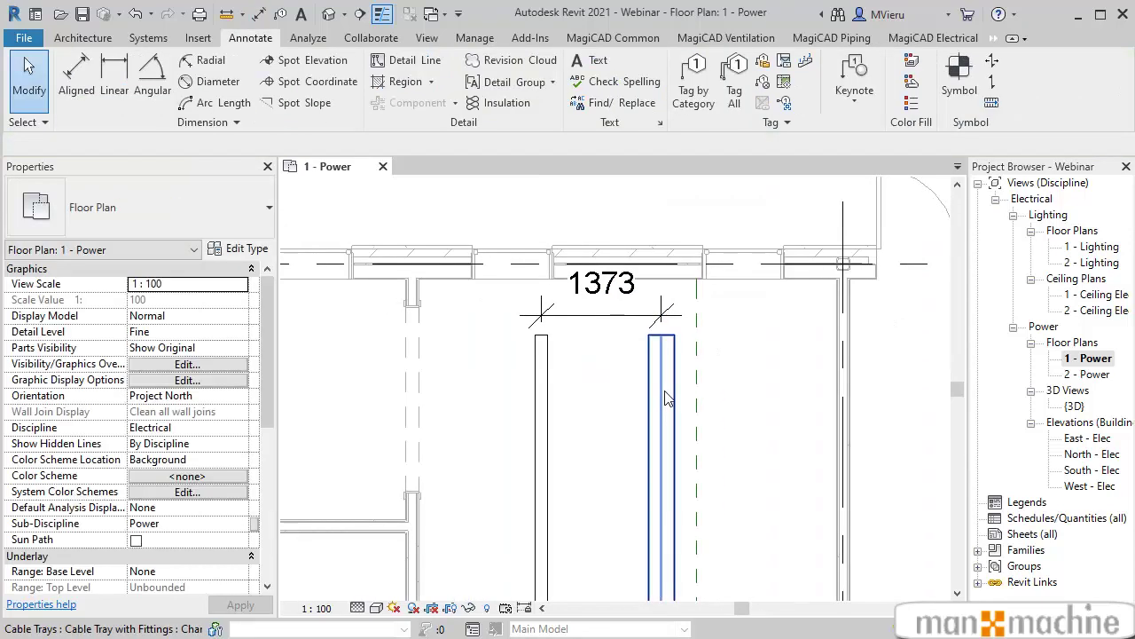
- Move the right cable tray to 3000 from the other tray
click(657, 433)
click(618, 306)
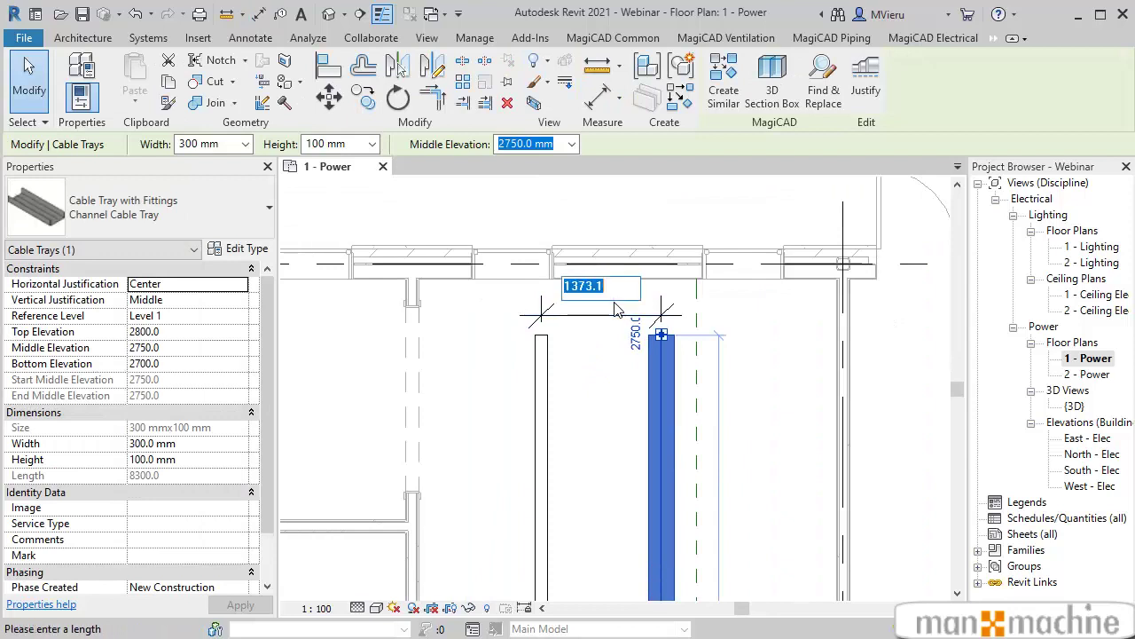
text(3000)
key(Return)
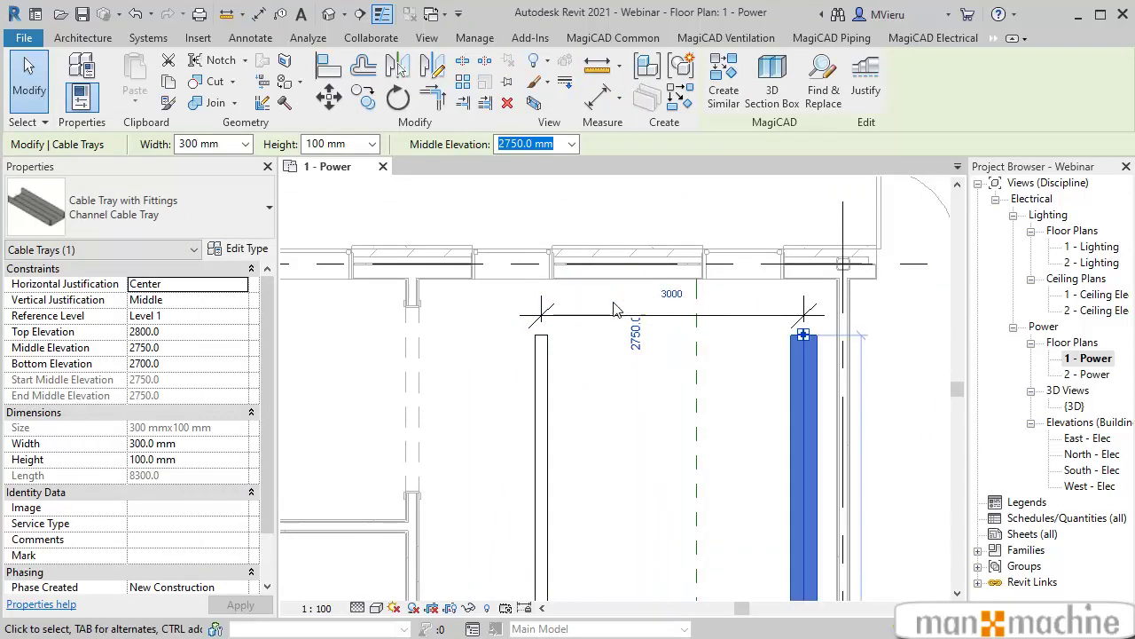
click(572, 379)
- Move the narrower 150 mm tray to 200 from the other tray
click(543, 394)
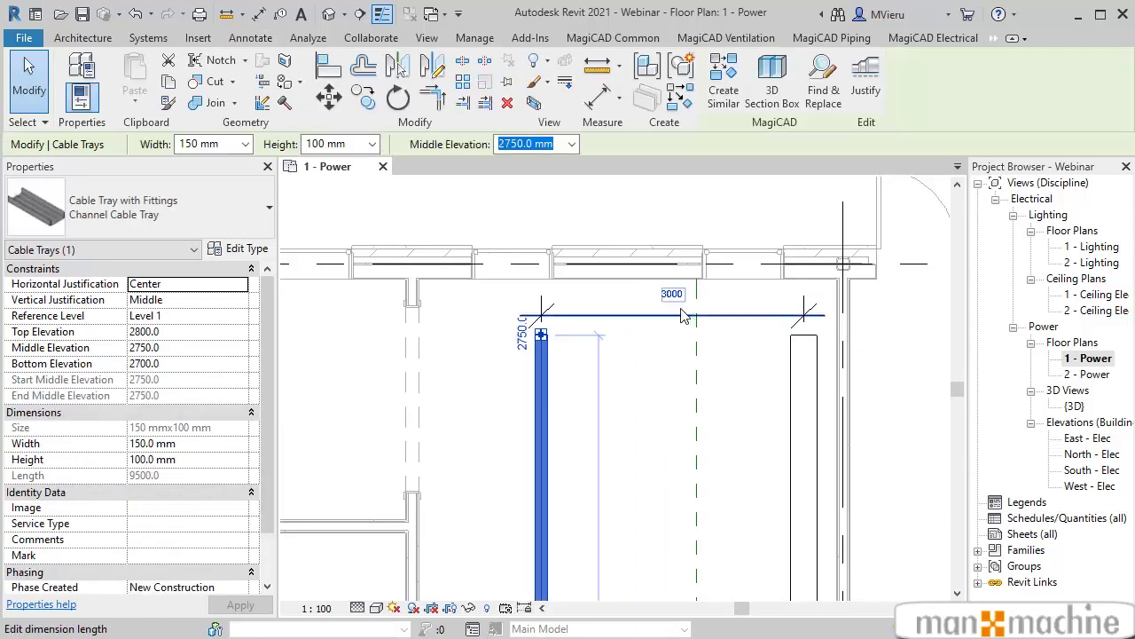
click(674, 298)
text(200)
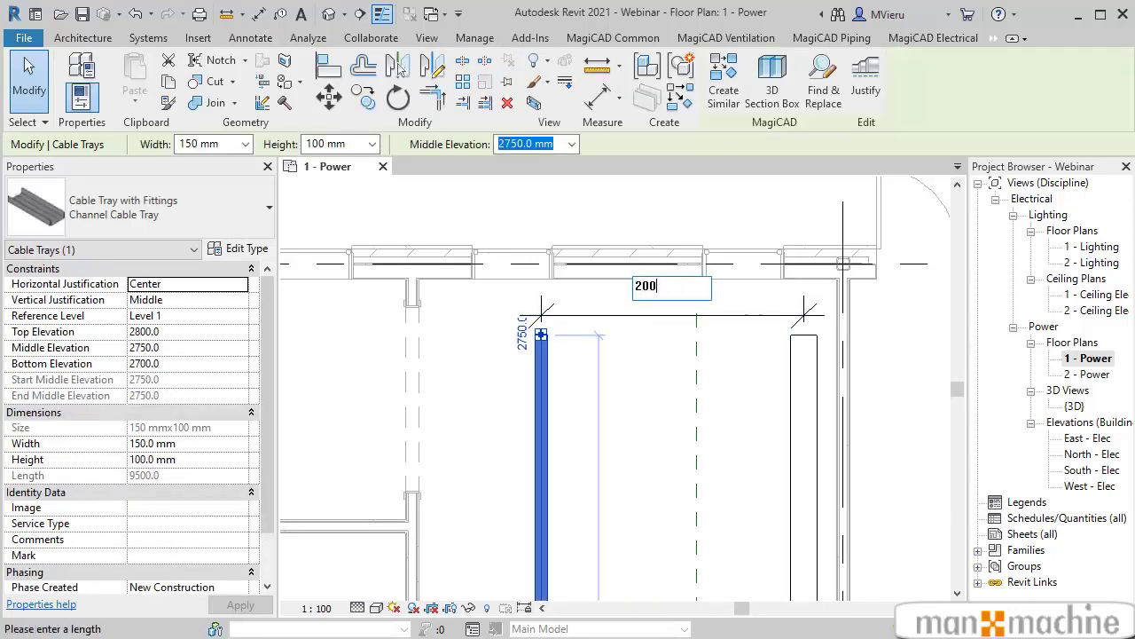
key(Return)
key(Escape)
- Adjust the 150 mm tray's spacing from 200 to 700
scroll(781, 346, up, 3)
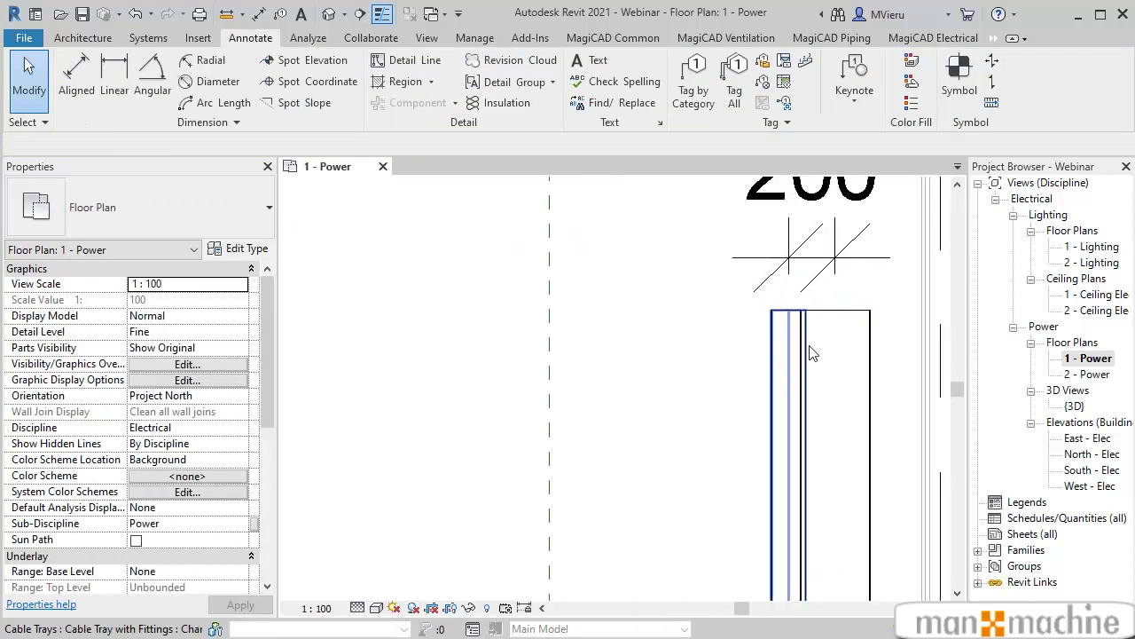
scroll(778, 346, up, 2)
scroll(778, 346, down, 3)
click(772, 355)
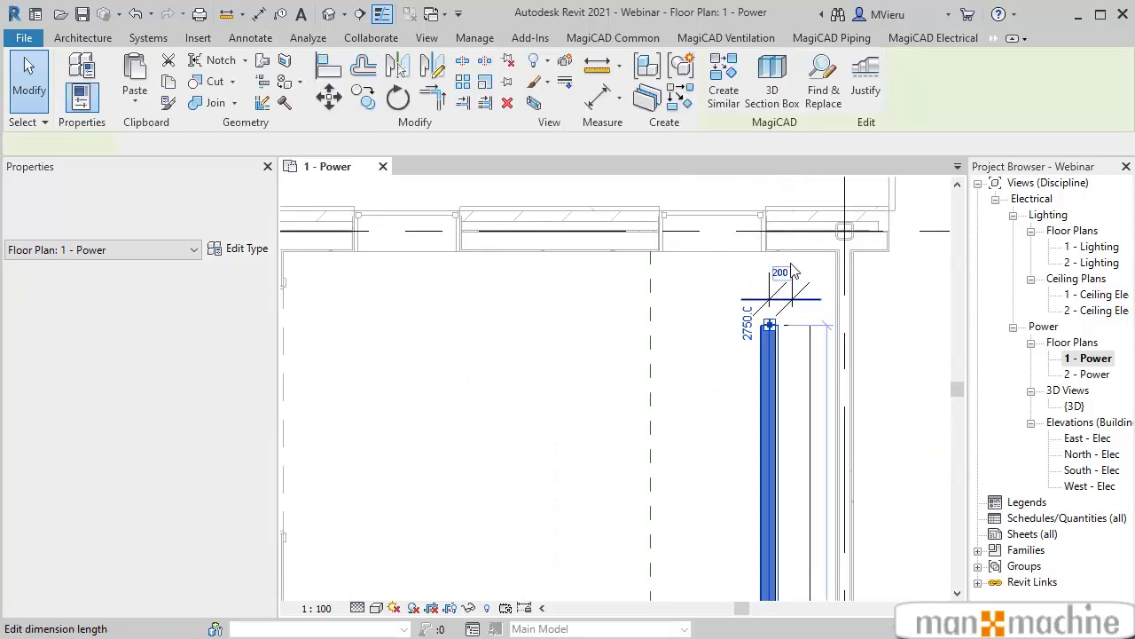
click(787, 272)
text(700)
key(Return)
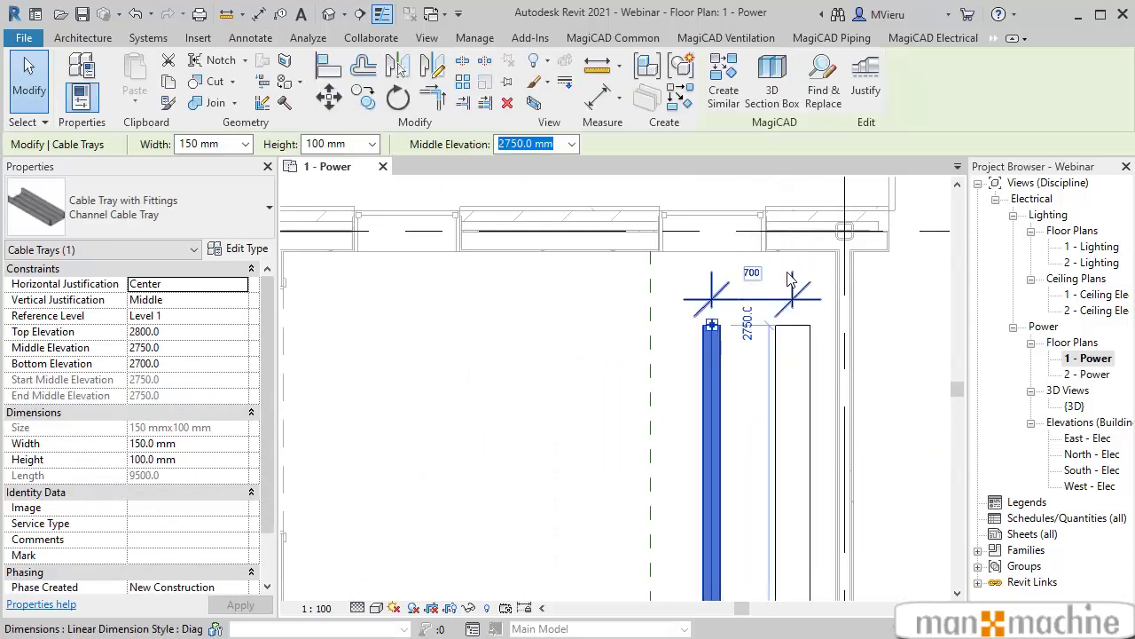
key(Escape)
- Start an aligned dimension string from the left wall through the first two fixture centres
scroll(528, 404, down, 3)
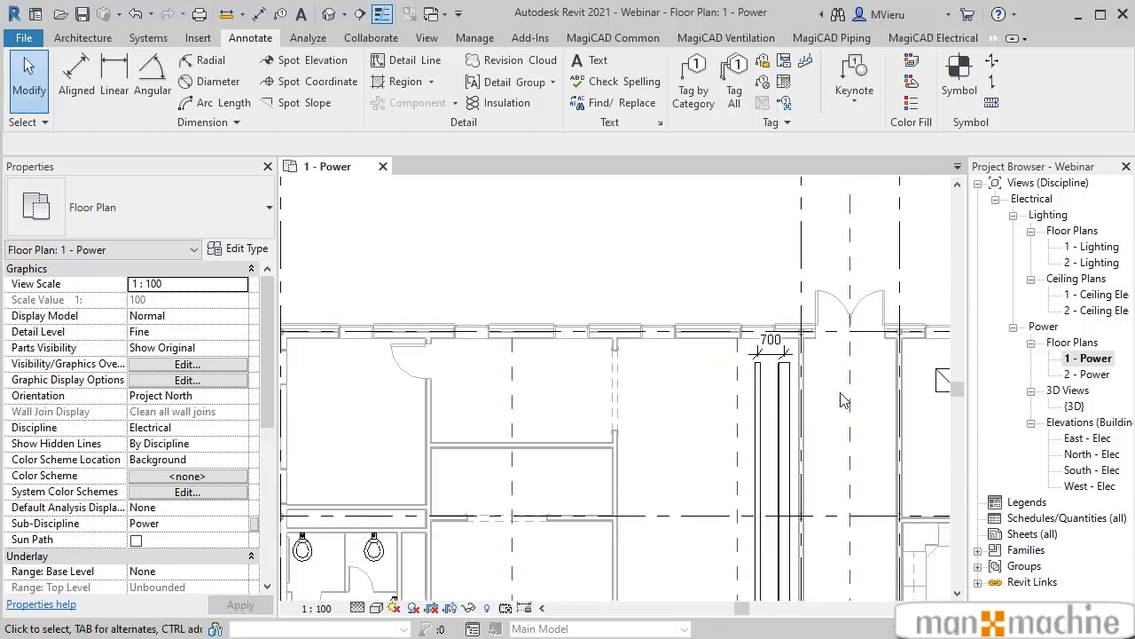
middle_drag(528, 404, 432, 378)
click(76, 76)
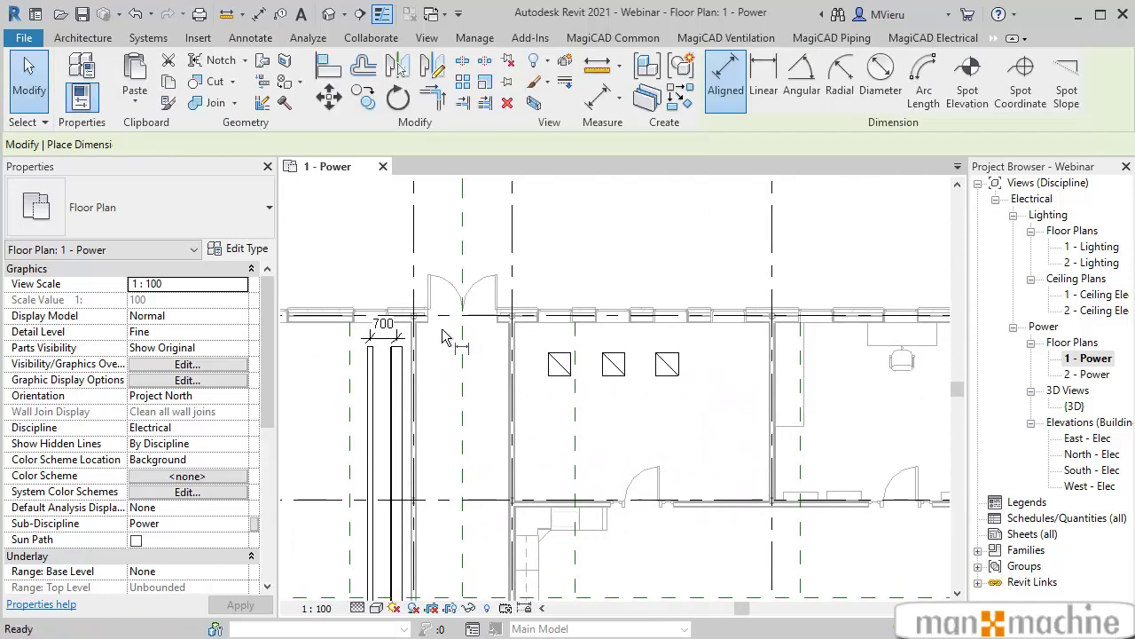
scroll(539, 368, up, 2)
scroll(533, 375, up, 2)
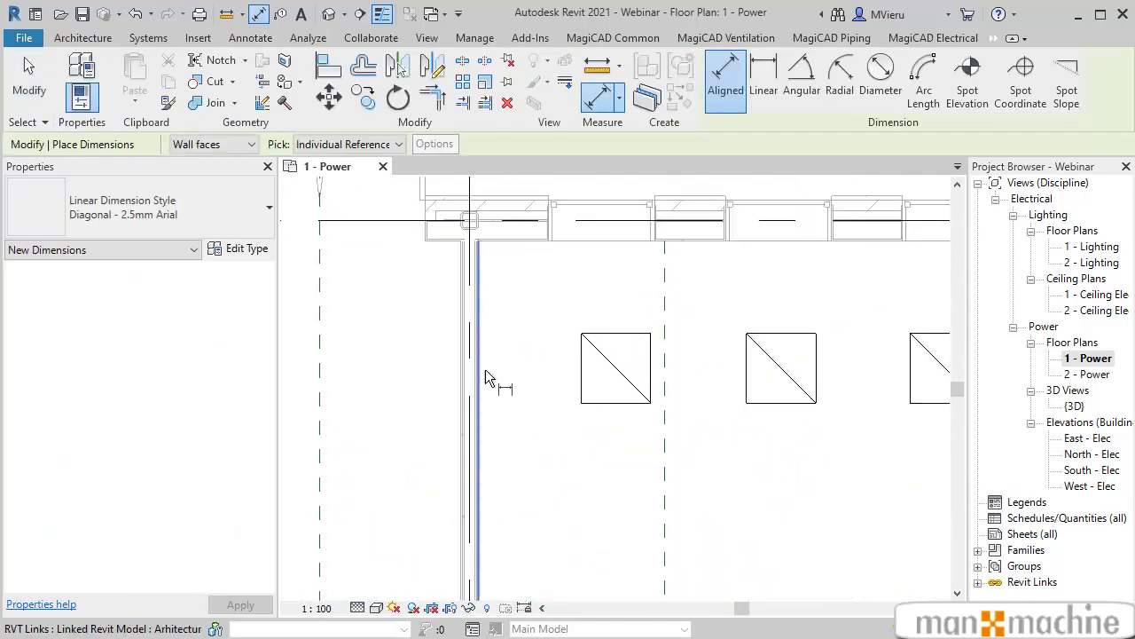
click(486, 369)
click(616, 367)
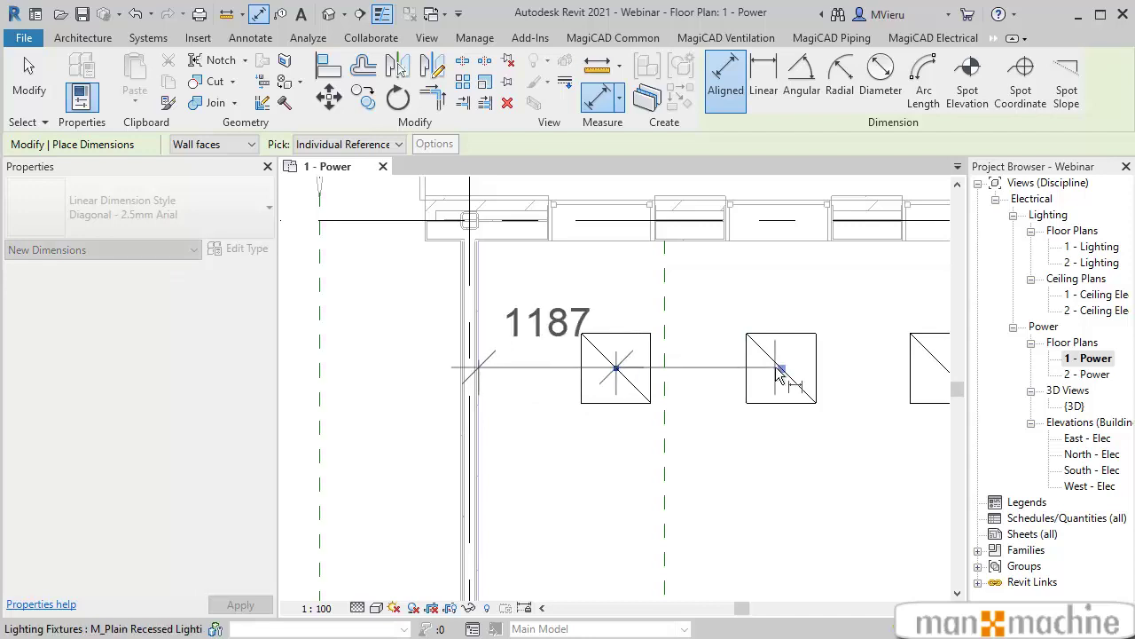
click(782, 367)
- Extend the string through the third fixture to the right wall and place it below
middle_drag(881, 375, 594, 348)
click(657, 342)
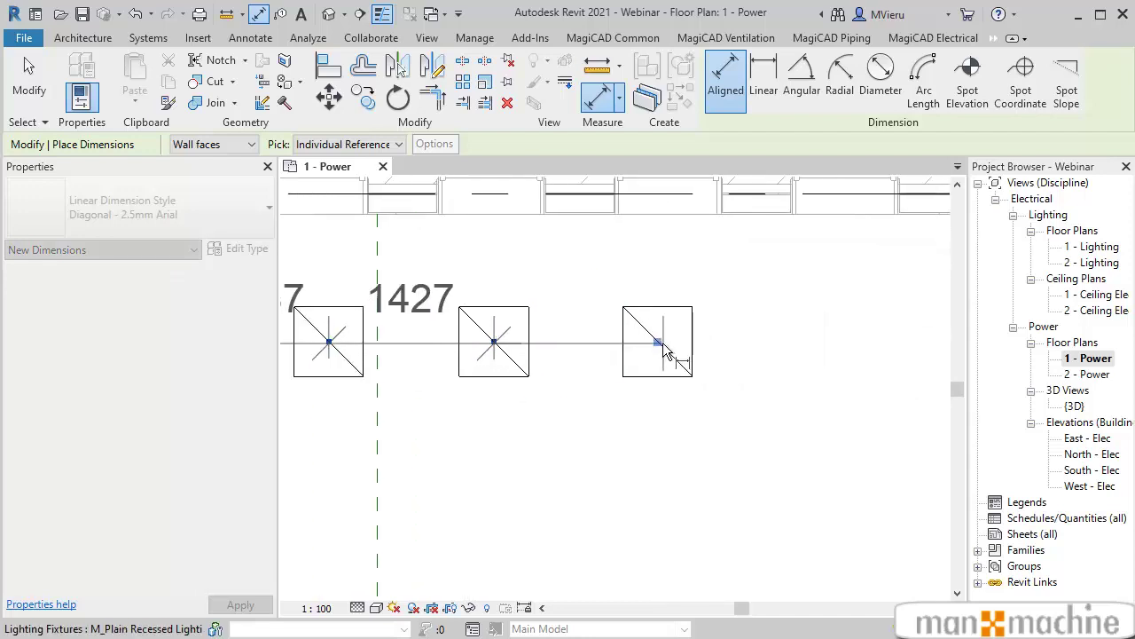
scroll(723, 372, down, 3)
scroll(806, 388, up, 2)
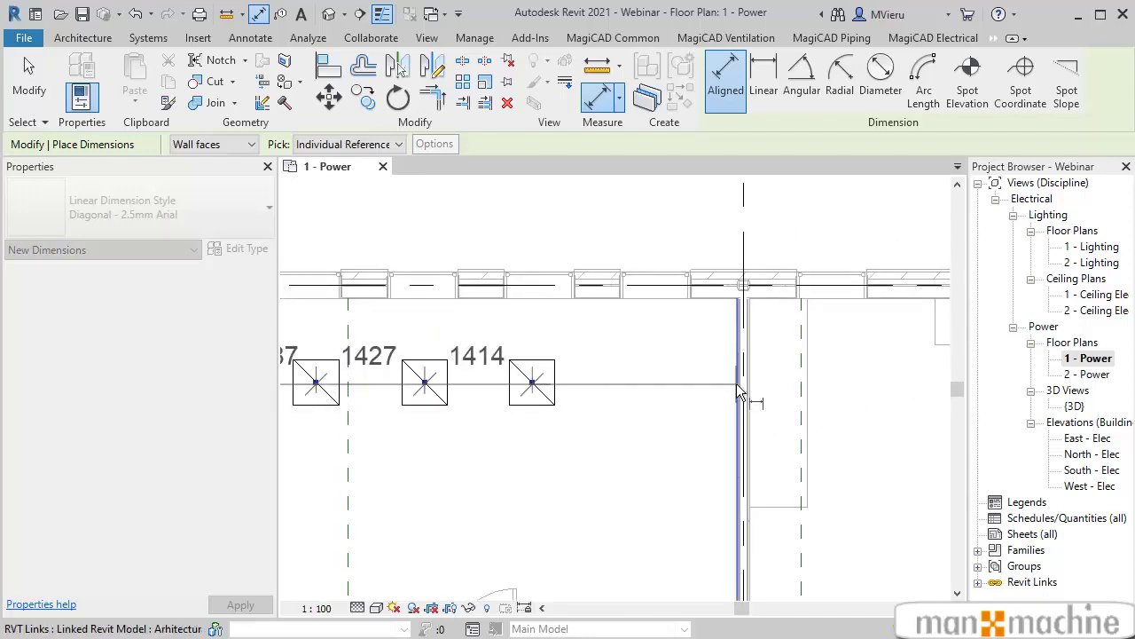
click(723, 406)
click(568, 502)
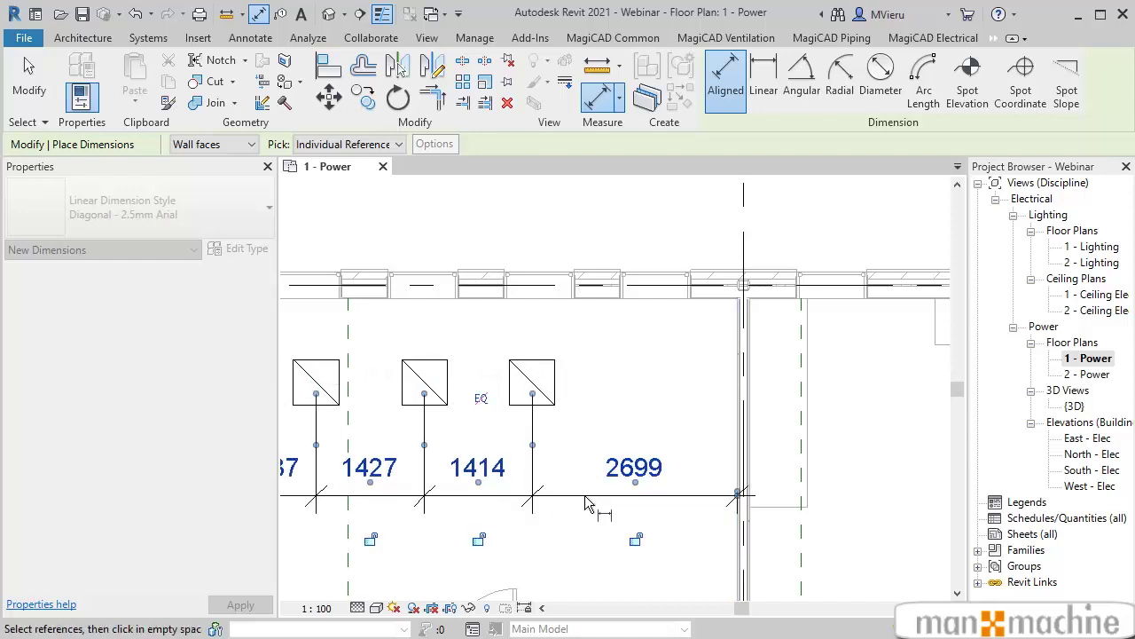
scroll(567, 505, down, 2)
key(Escape)
scroll(646, 490, up, 2)
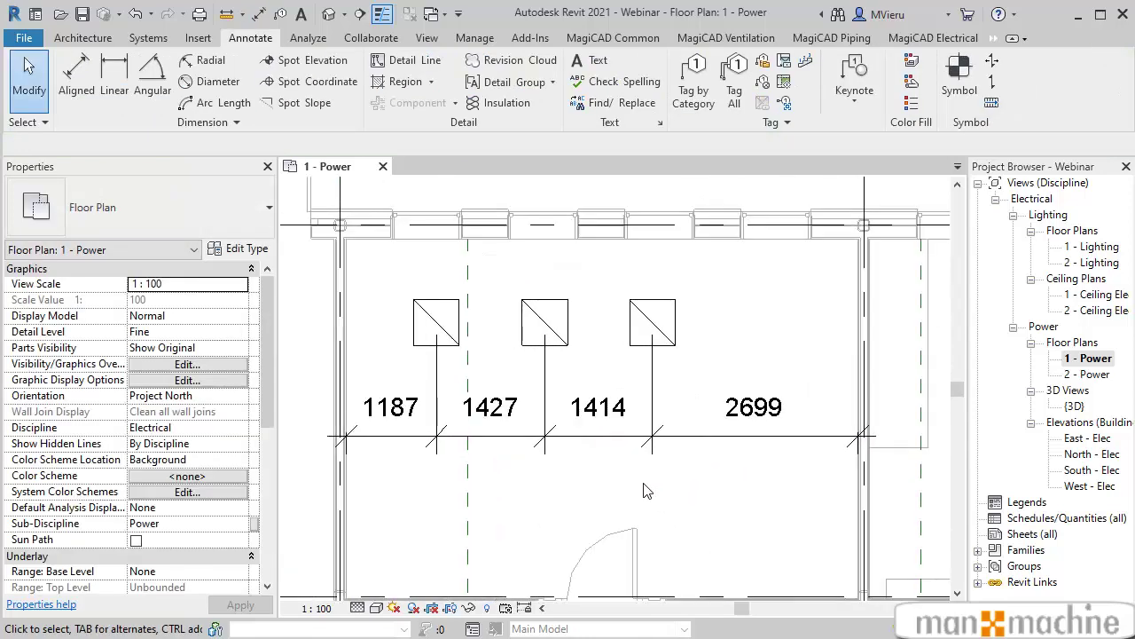
- Equalize the fixture spacing with EQ and show the equal values
click(600, 451)
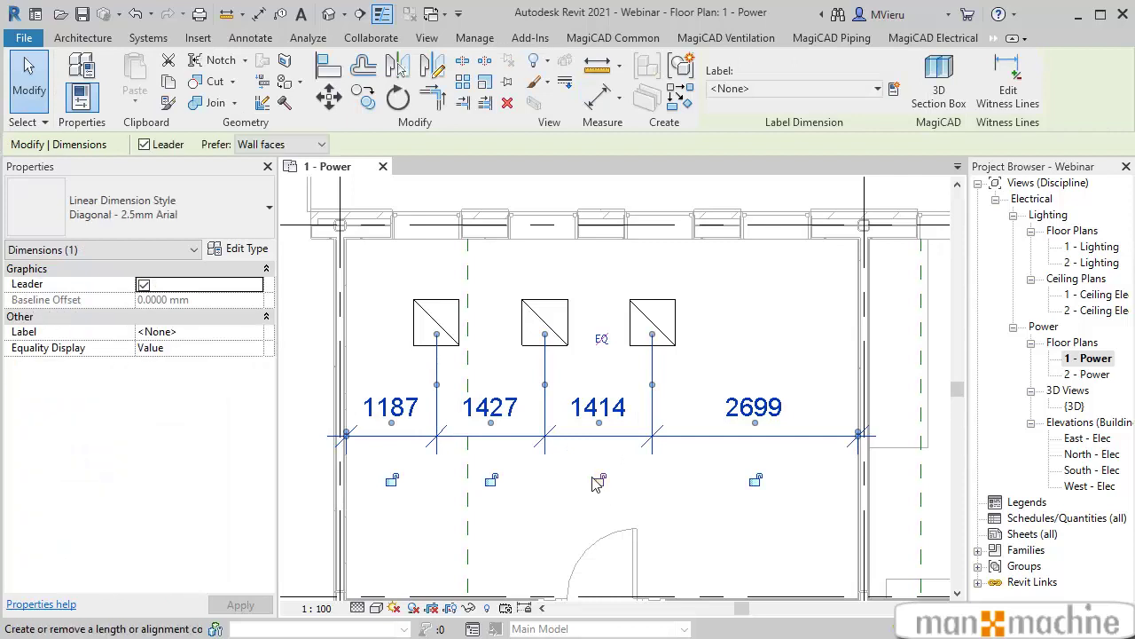
scroll(592, 371, down, 2)
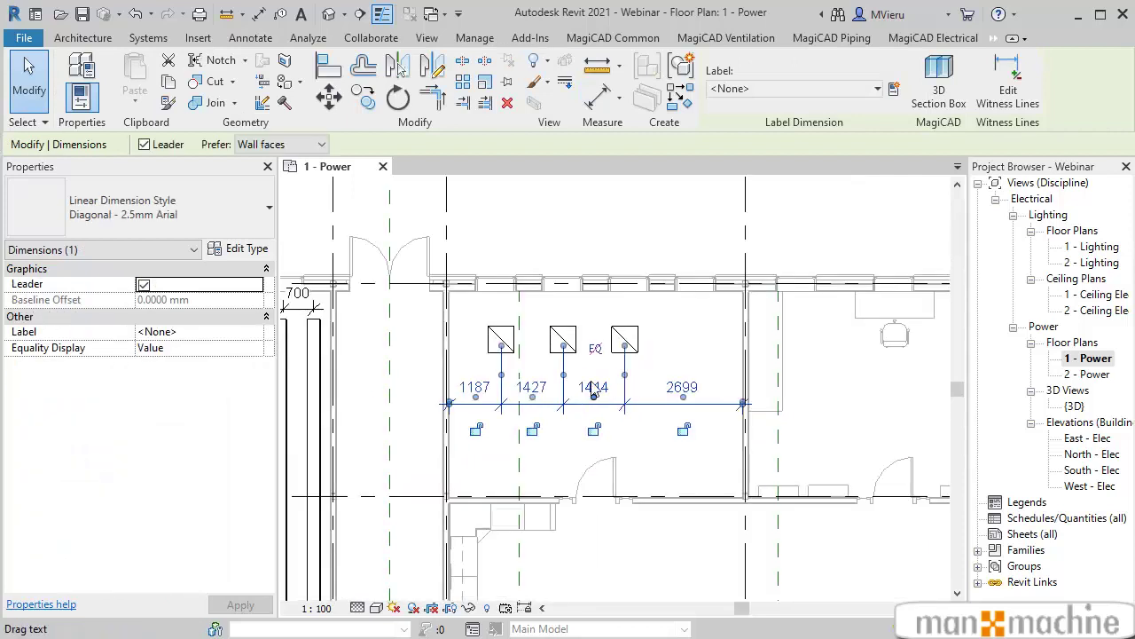
click(596, 348)
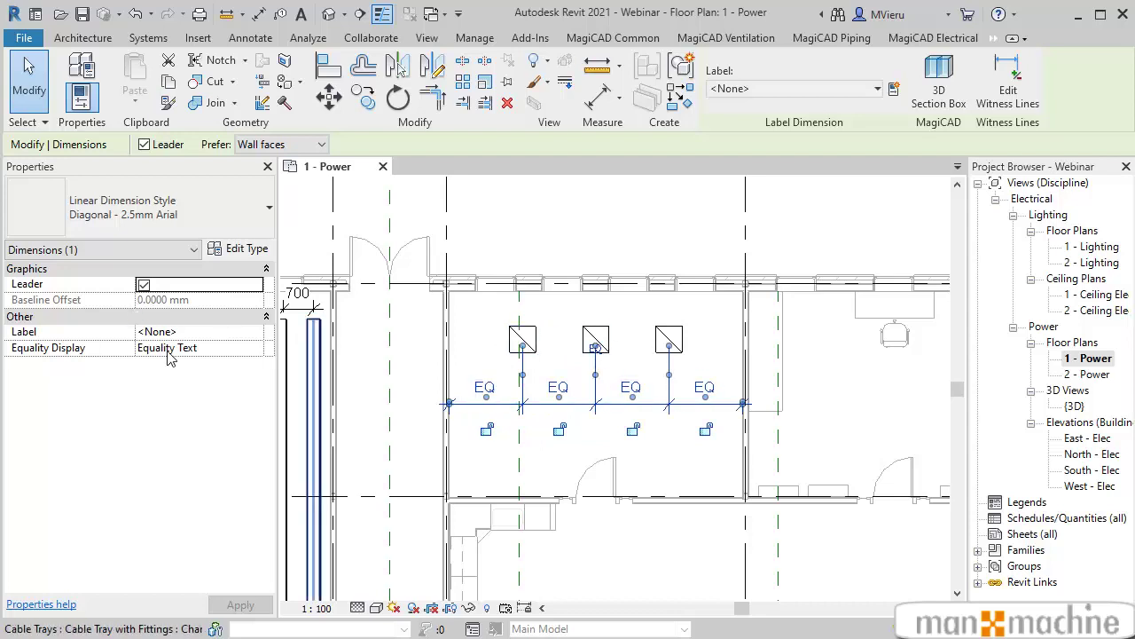
click(260, 349)
click(256, 349)
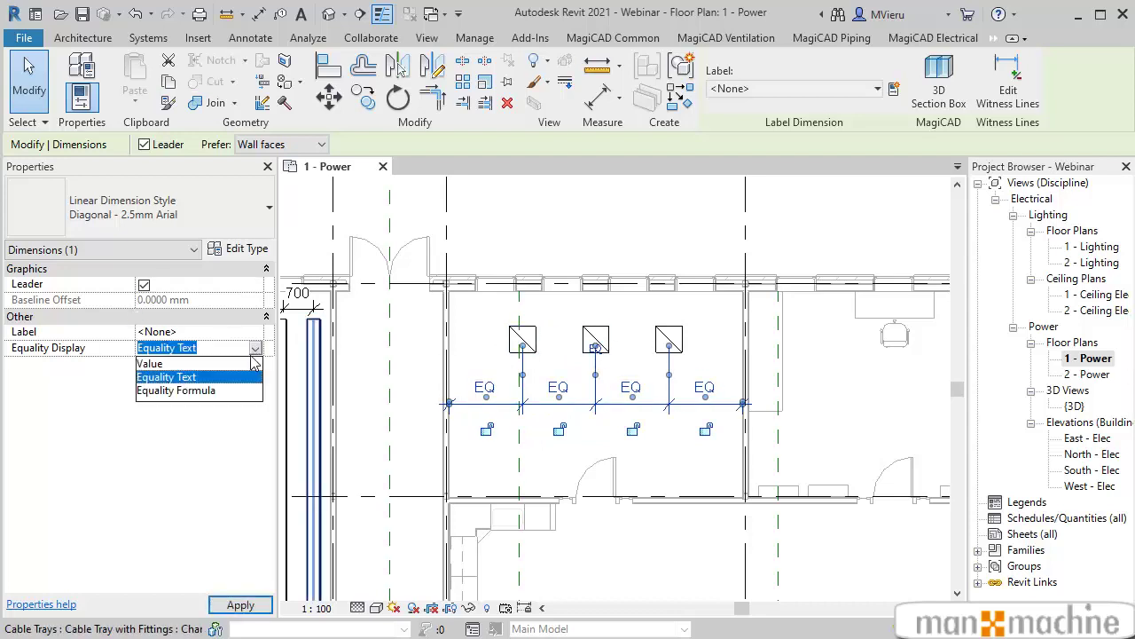
click(164, 364)
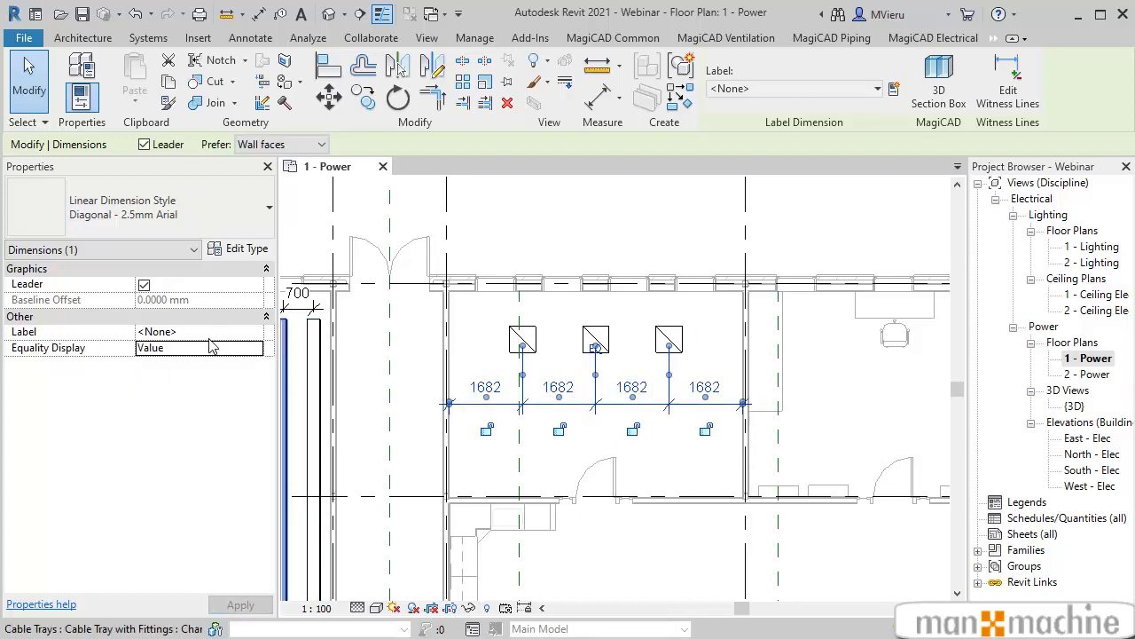
- Change Equality Display to Equality Formula, showing the overall 6728 length
click(192, 351)
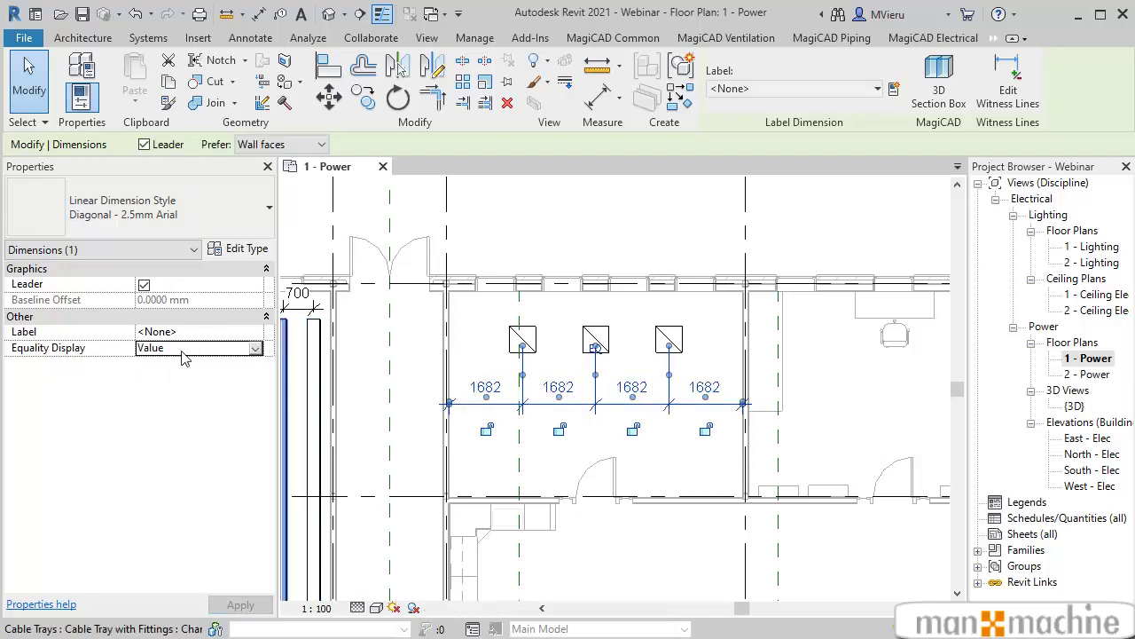
click(258, 351)
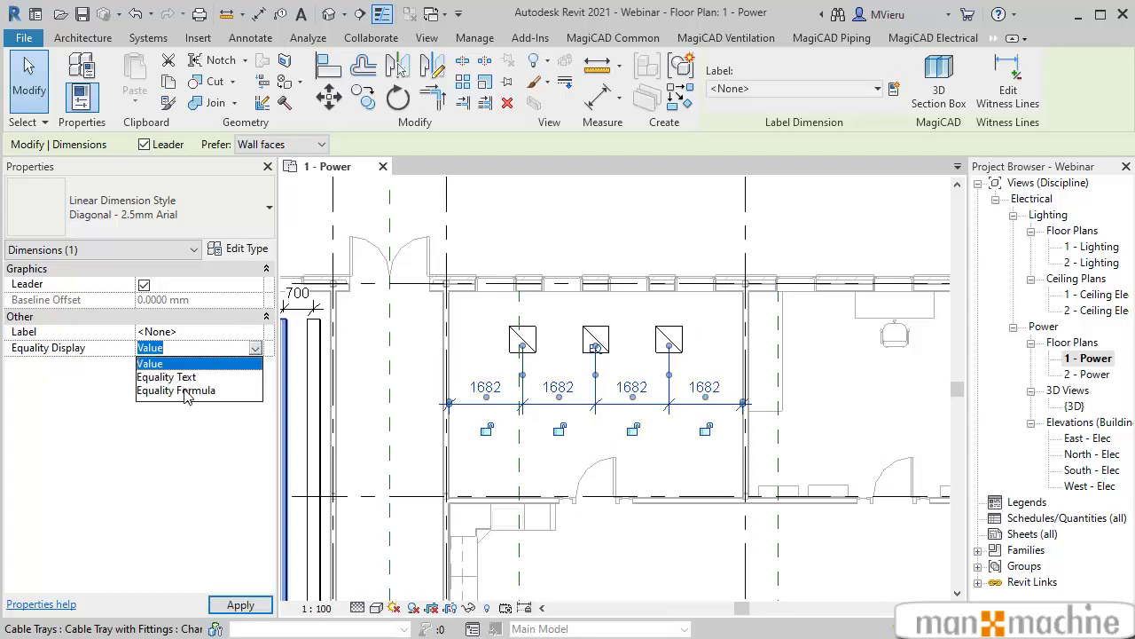
click(186, 390)
scroll(610, 442, up, 2)
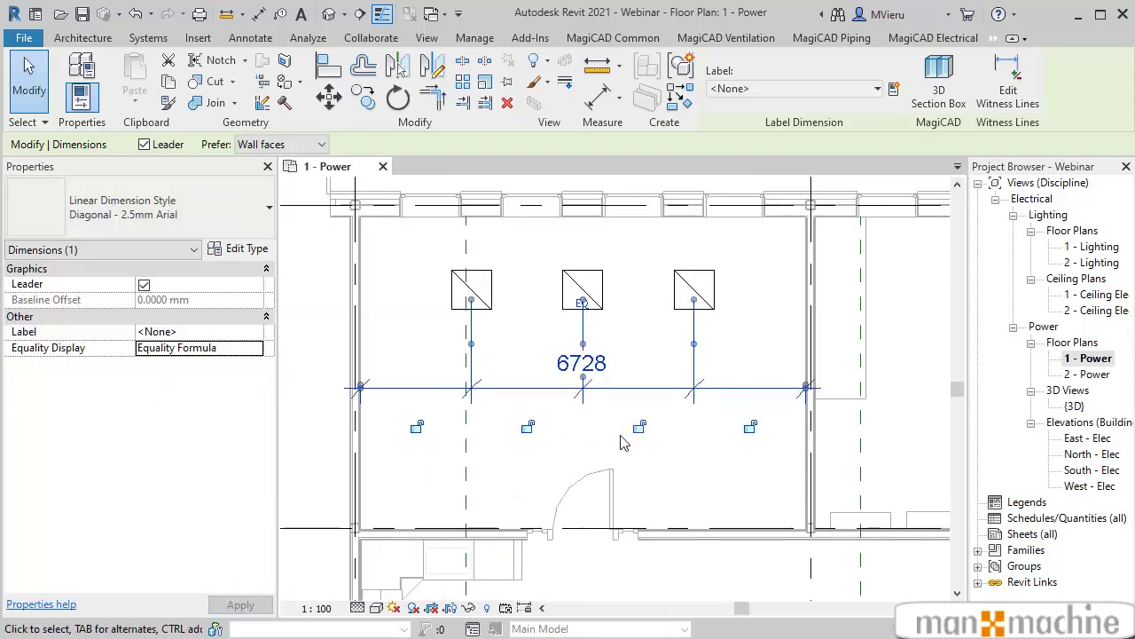
click(610, 442)
scroll(610, 442, up, 1)
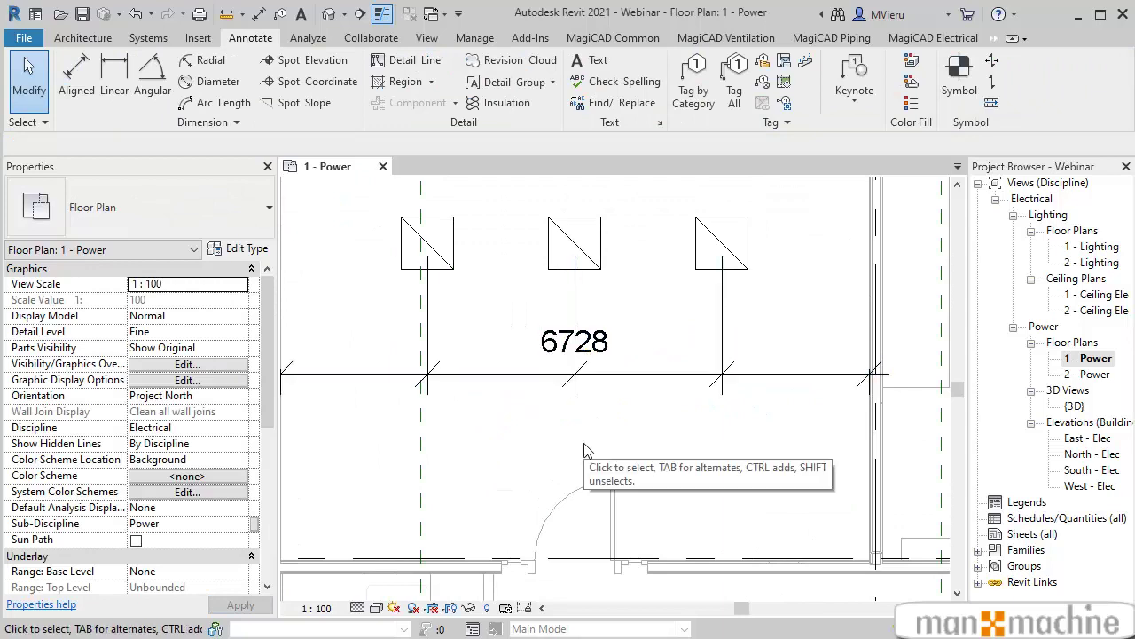
- Set the Common Length unit symbol to mm in Project Units
drag(648, 155, 366, 137)
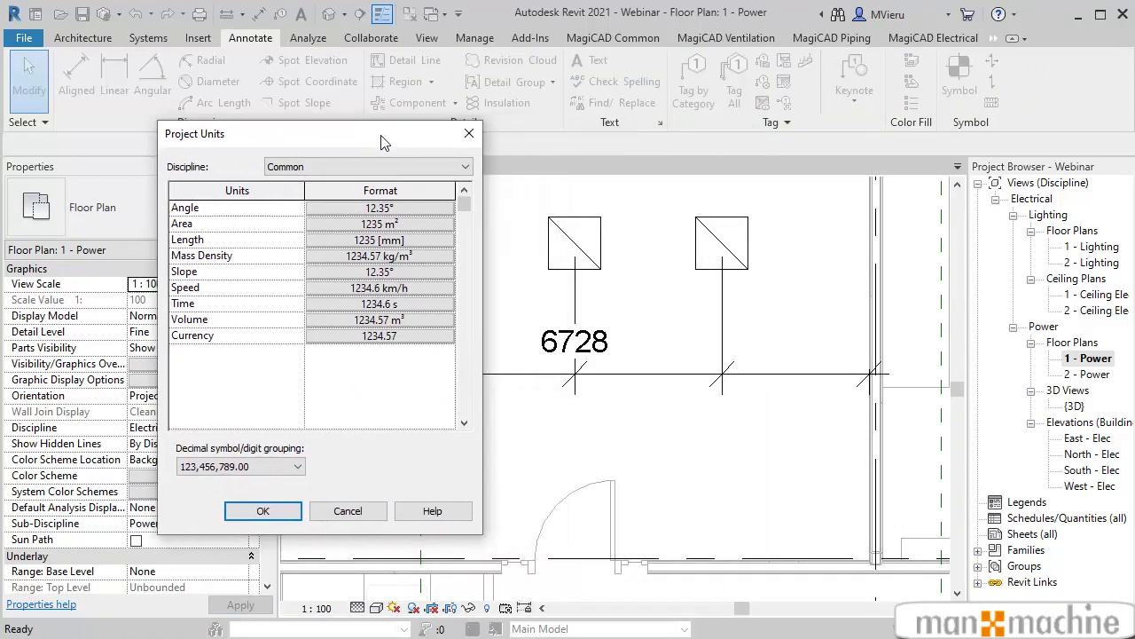
click(355, 160)
click(342, 173)
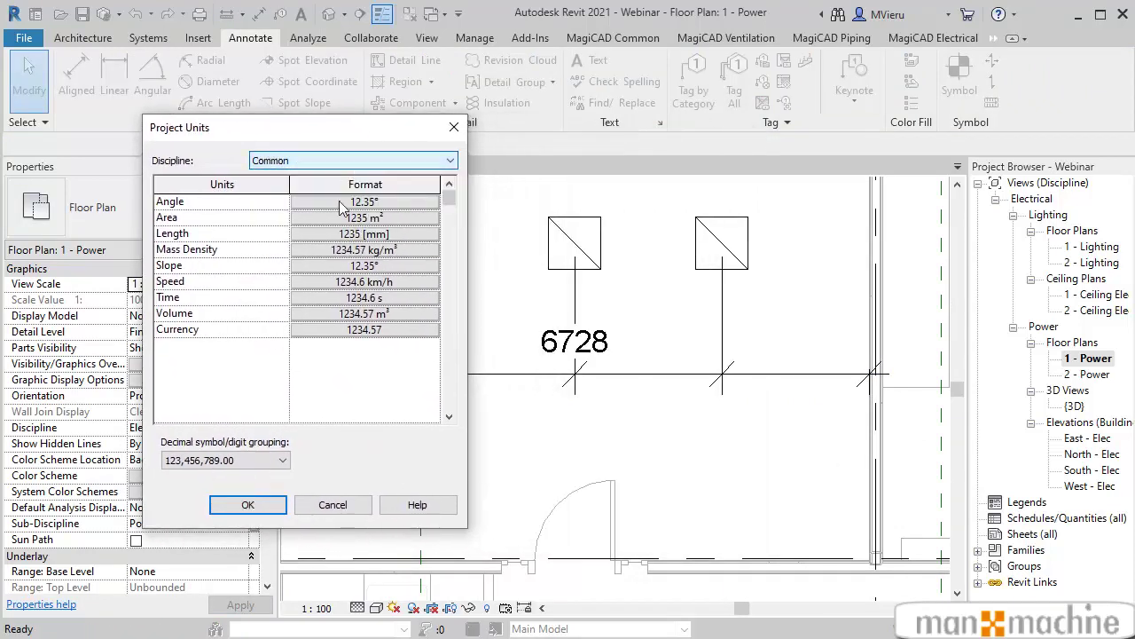
click(396, 236)
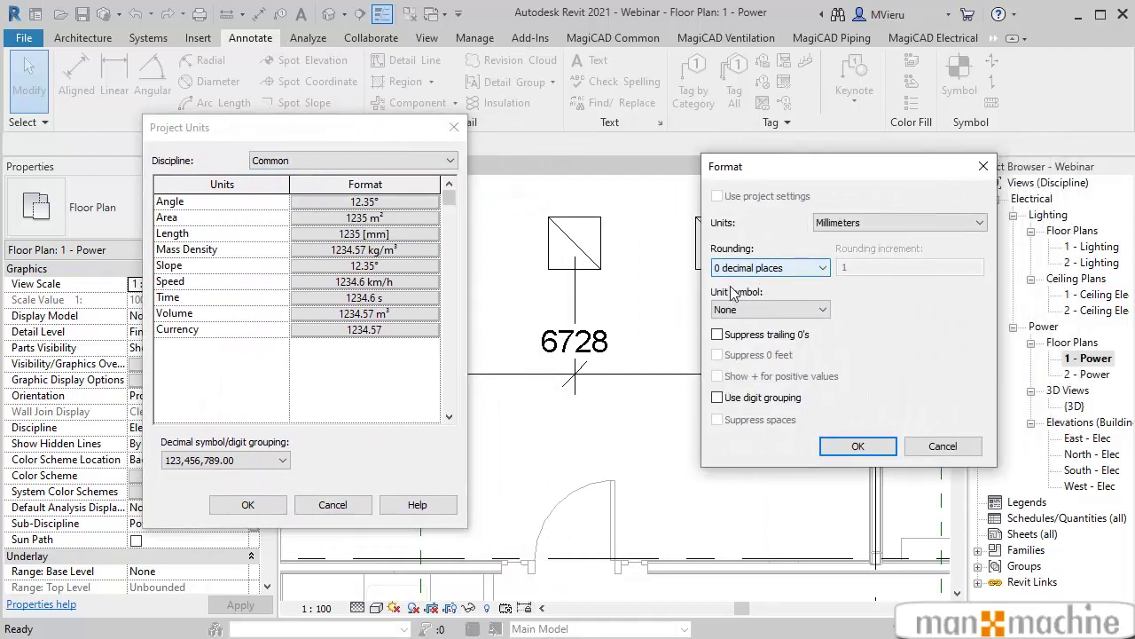
click(816, 310)
click(786, 338)
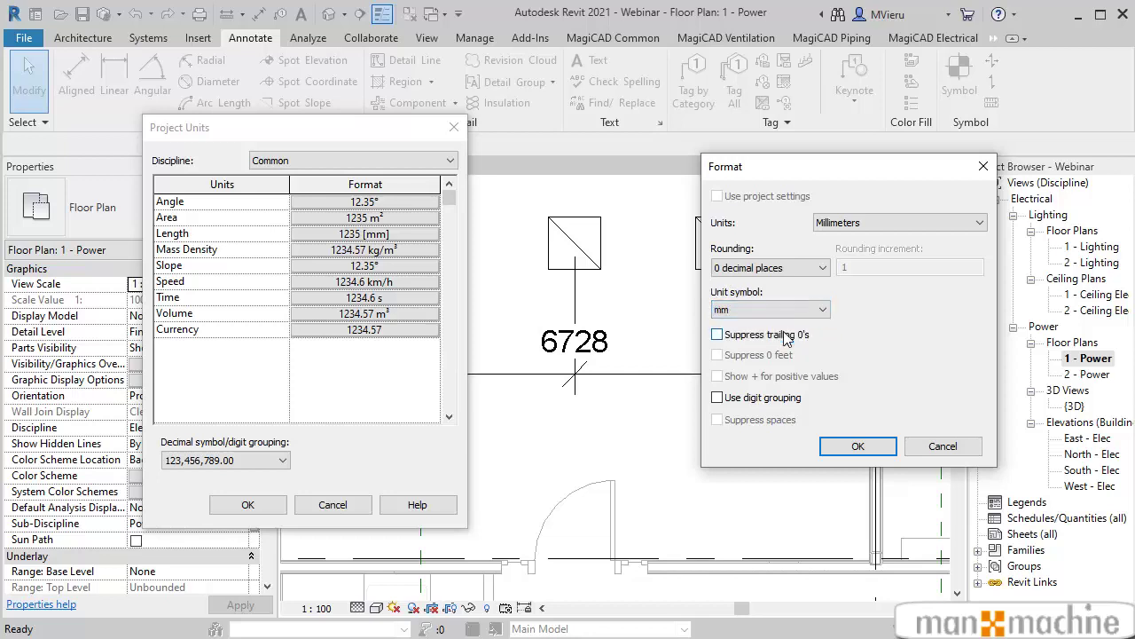
click(858, 446)
click(248, 504)
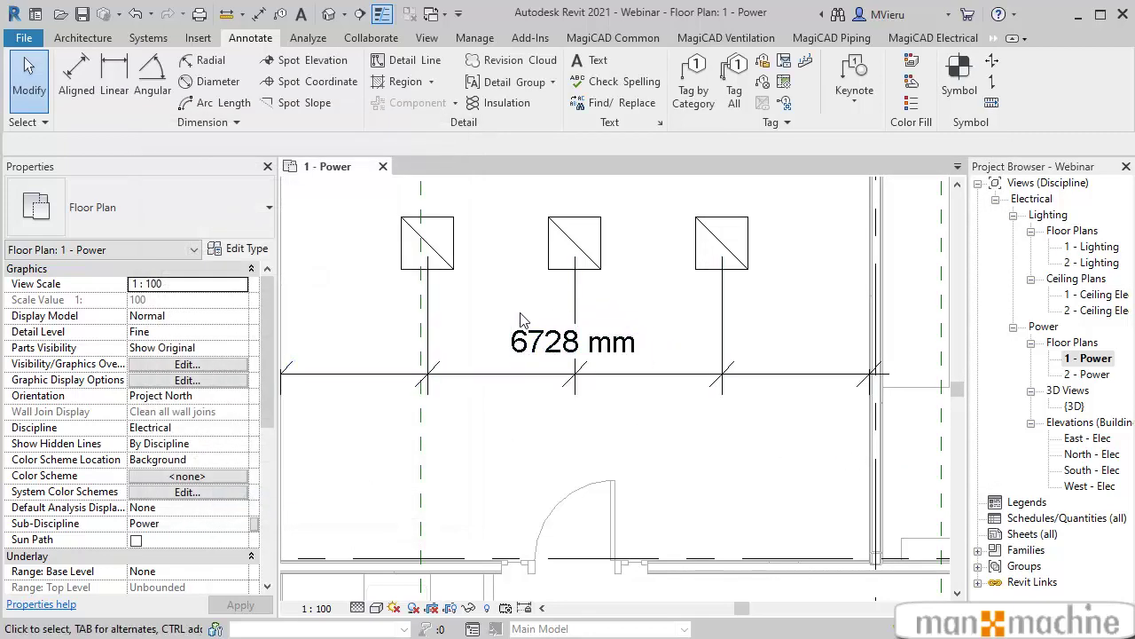
- Zoom and pan around the plan to check the 6728 mm dimension
scroll(521, 319, down, 2)
scroll(417, 329, down, 1)
scroll(355, 337, up, 3)
scroll(453, 454, up, 2)
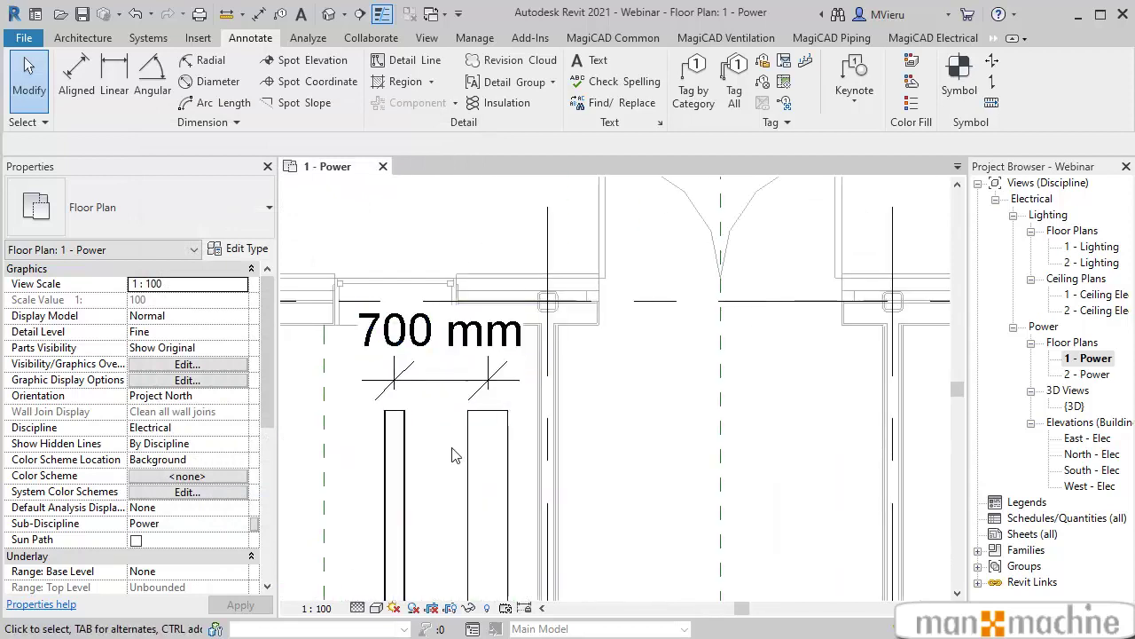
scroll(448, 390, down, 1)
scroll(448, 382, down, 1)
scroll(446, 376, down, 1)
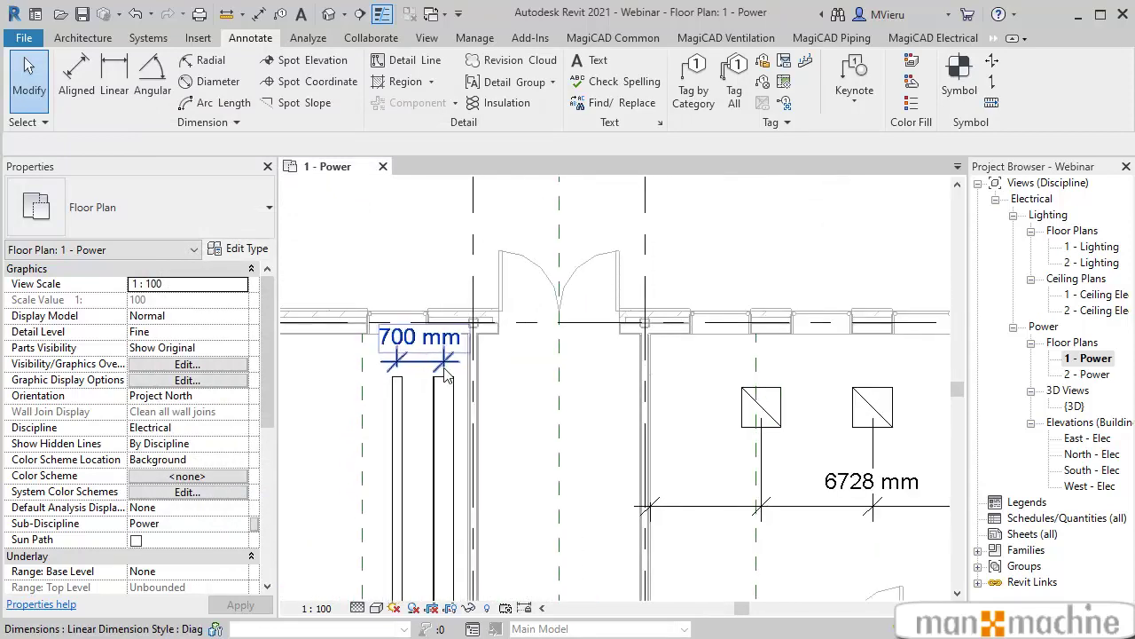
scroll(488, 390, down, 2)
mouse_move(557, 486)
middle_down()
mouse_move(544, 446)
mouse_move(489, 398)
middle_up()
scroll(524, 399, up, 2)
scroll(545, 389, up, 1)
scroll(545, 388, down, 1)
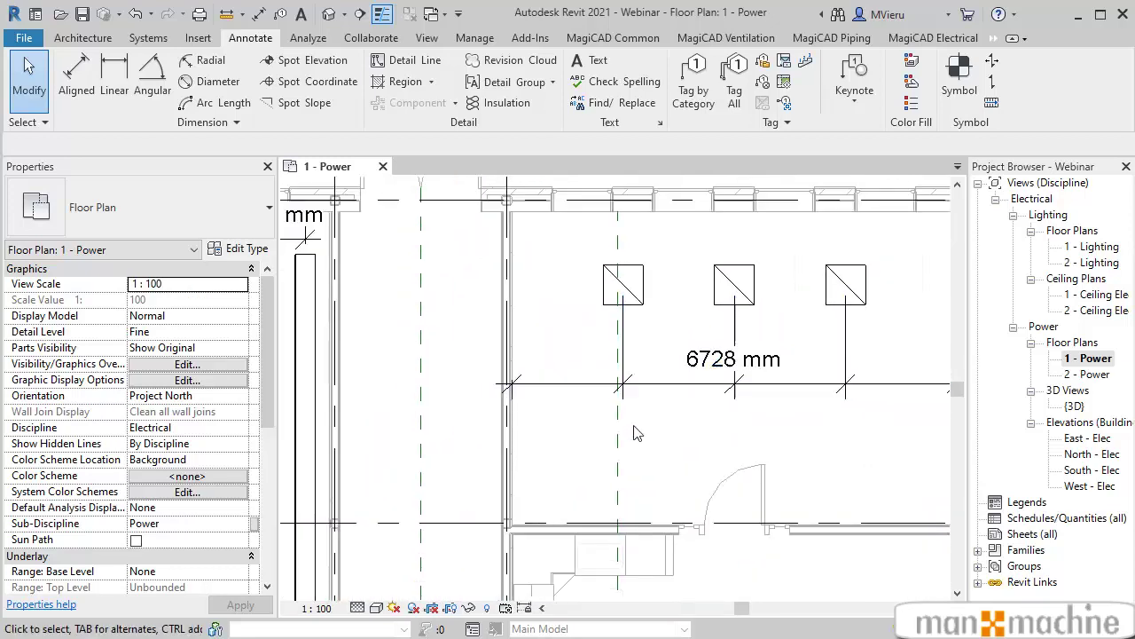
scroll(612, 391, down, 1)
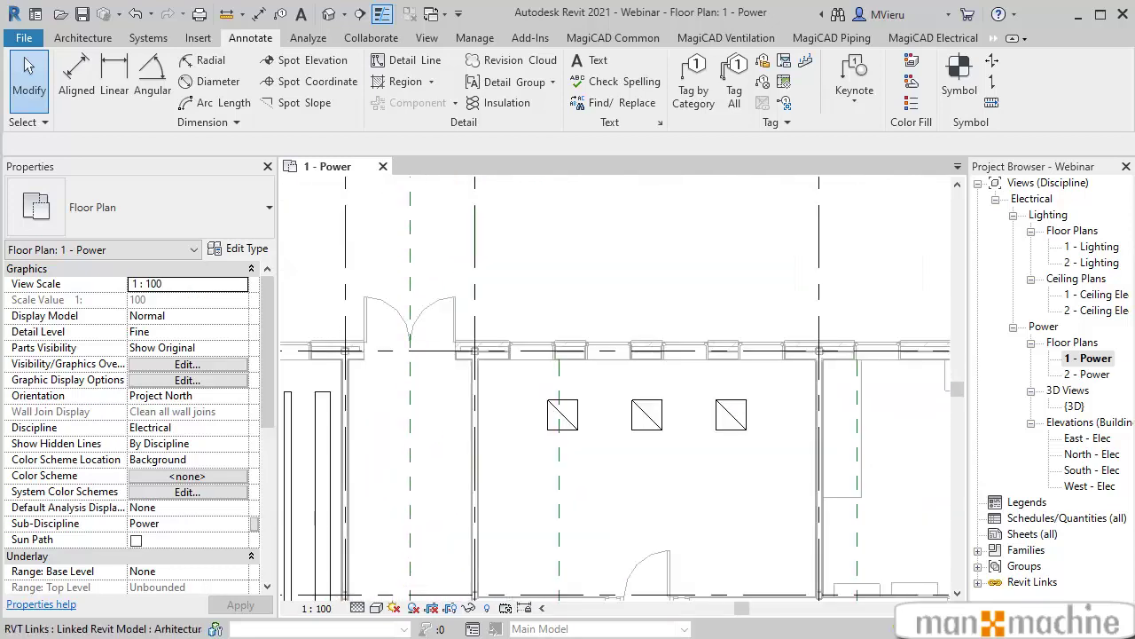
- Place a 1760 mm linear dimension from the first fixture's centre to the wall
click(115, 75)
scroll(545, 401, up, 2)
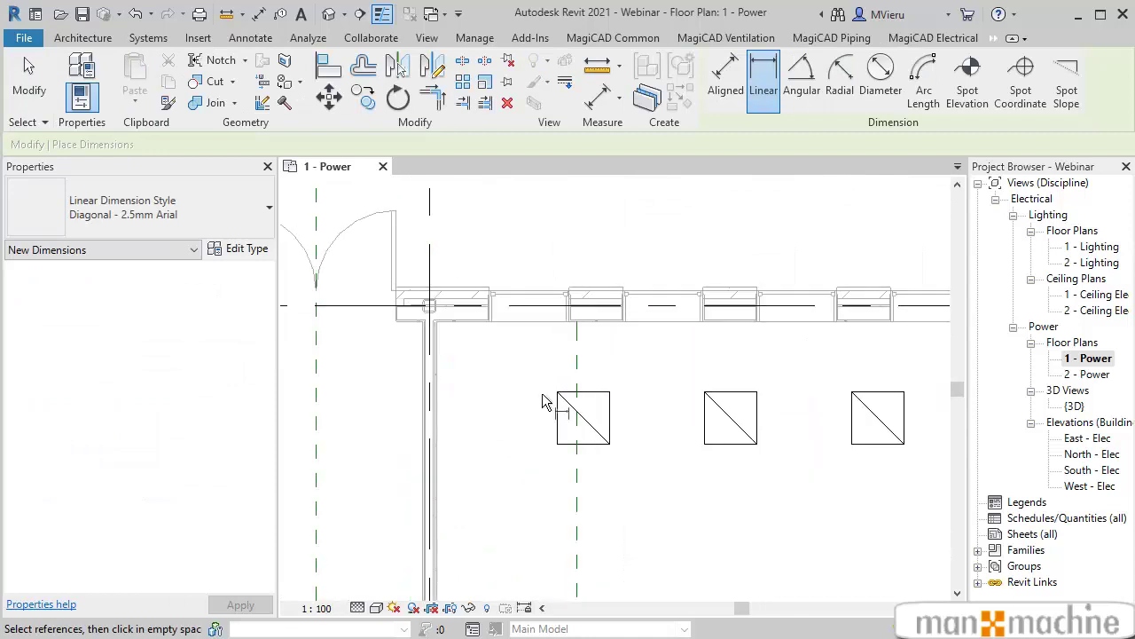
click(583, 417)
scroll(435, 412, up, 2)
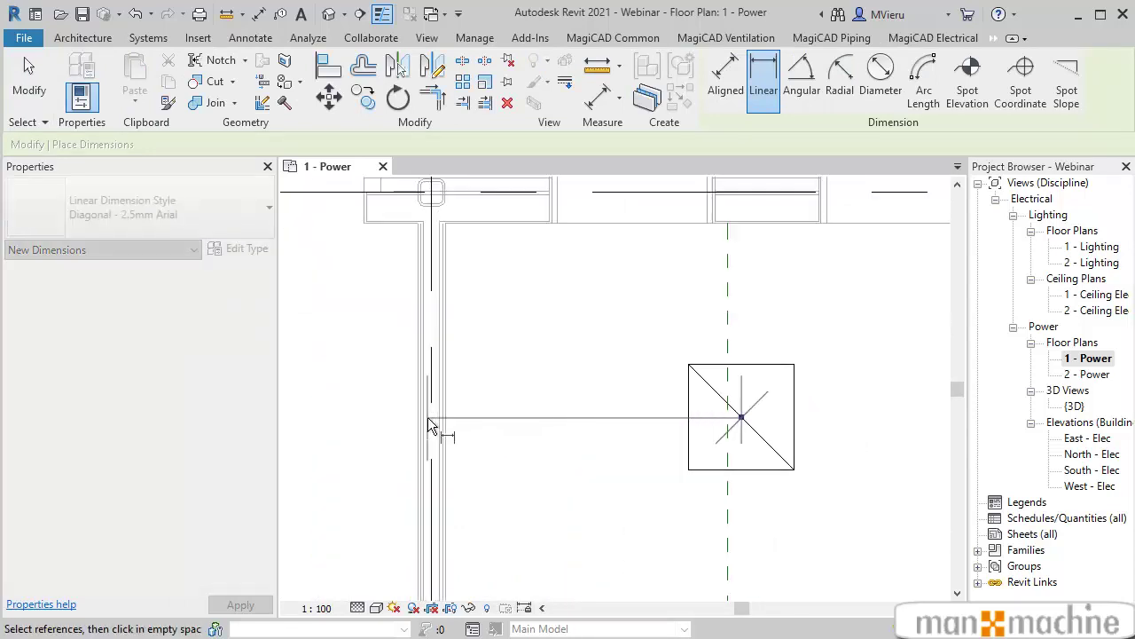
scroll(465, 394, up, 1)
scroll(681, 400, down, 1)
scroll(682, 400, down, 1)
scroll(577, 411, up, 1)
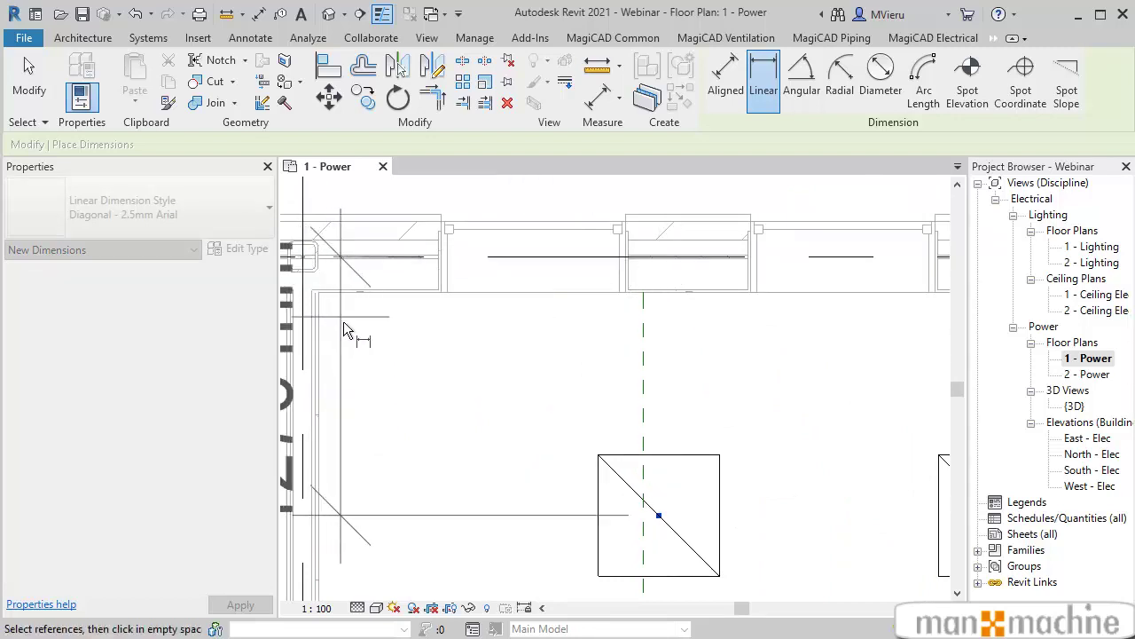
click(495, 388)
scroll(493, 470, down, 2)
scroll(486, 428, up, 1)
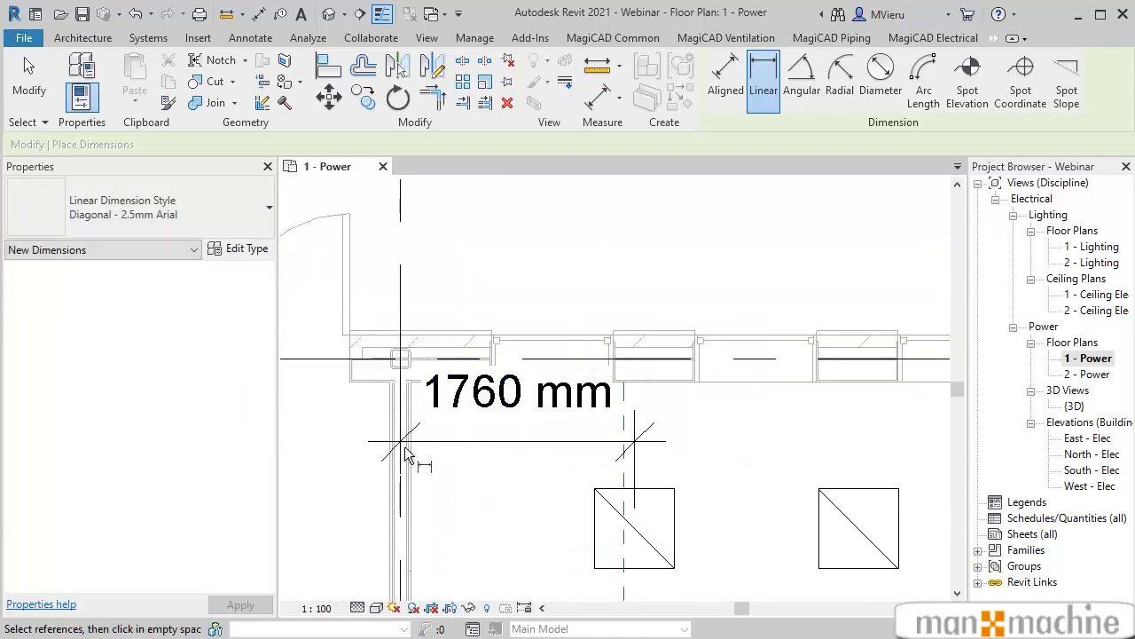
scroll(670, 443, up, 1)
scroll(801, 493, down, 2)
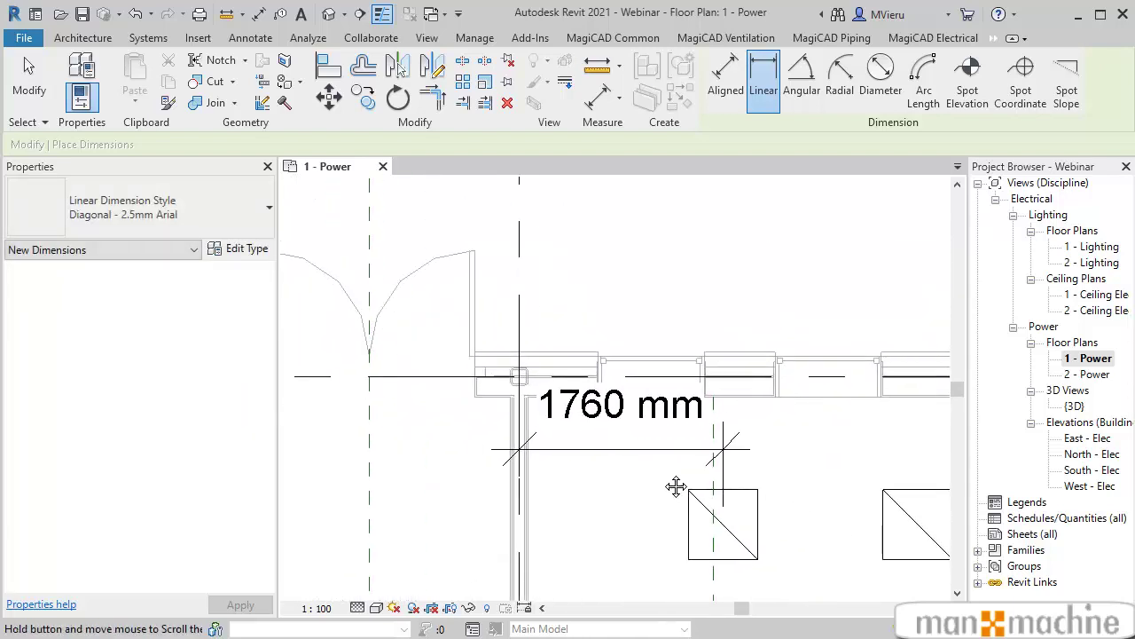
- Select the 1760 mm dimension and open its Dimension Text settings
mouse_move(748, 479)
middle_down()
mouse_move(621, 461)
mouse_move(679, 466)
middle_up()
key(Escape)
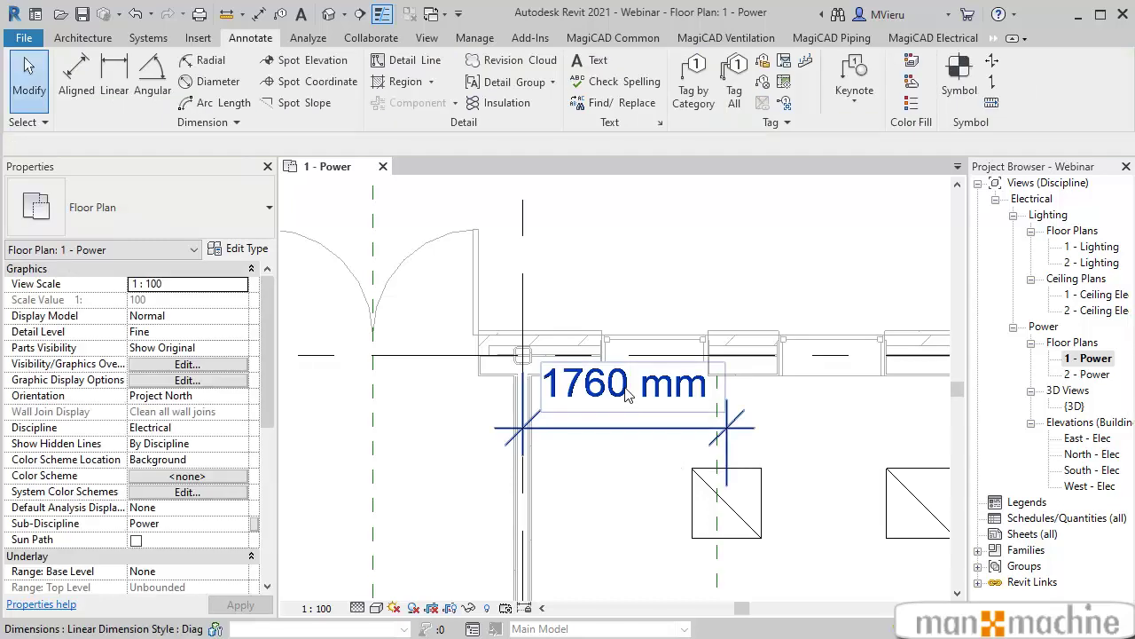
click(604, 390)
click(624, 384)
drag(970, 245, 305, 155)
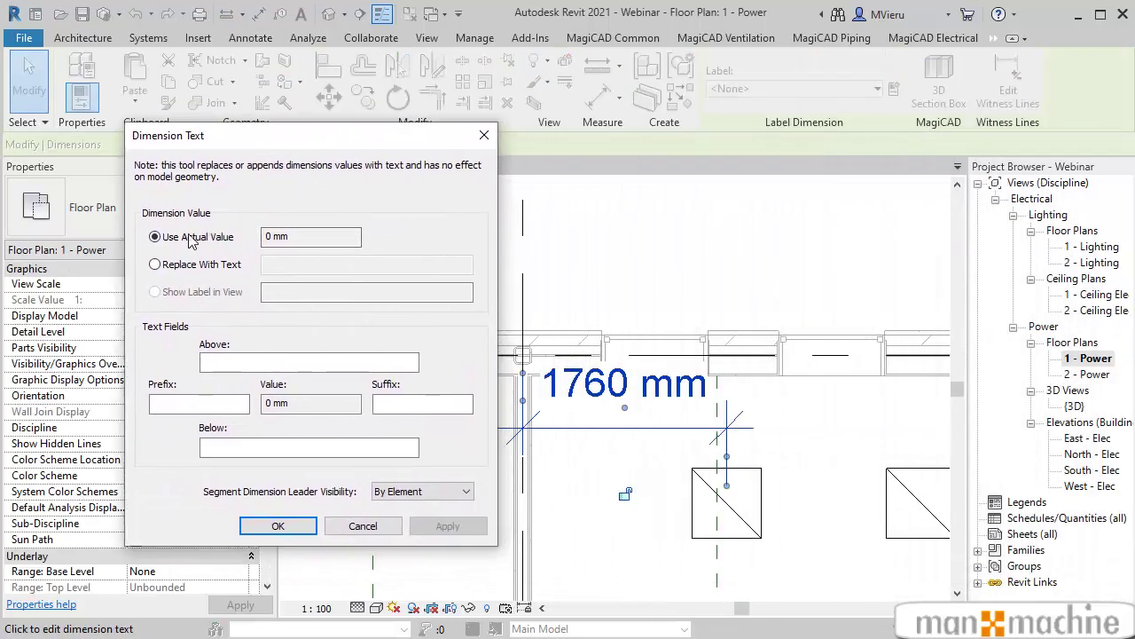
click(156, 265)
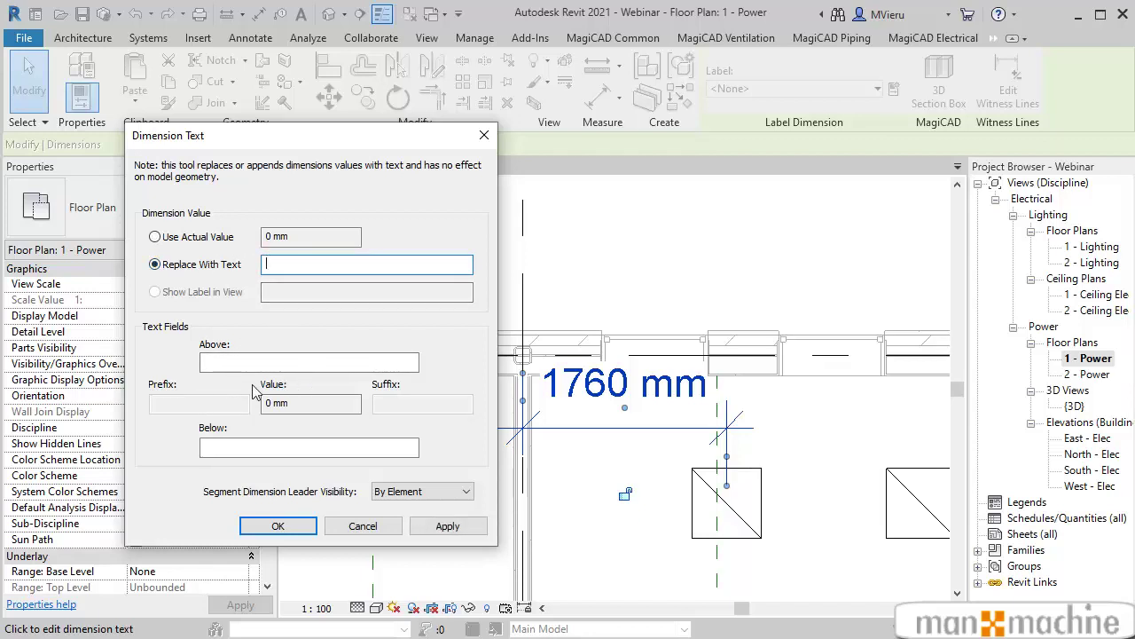
click(156, 238)
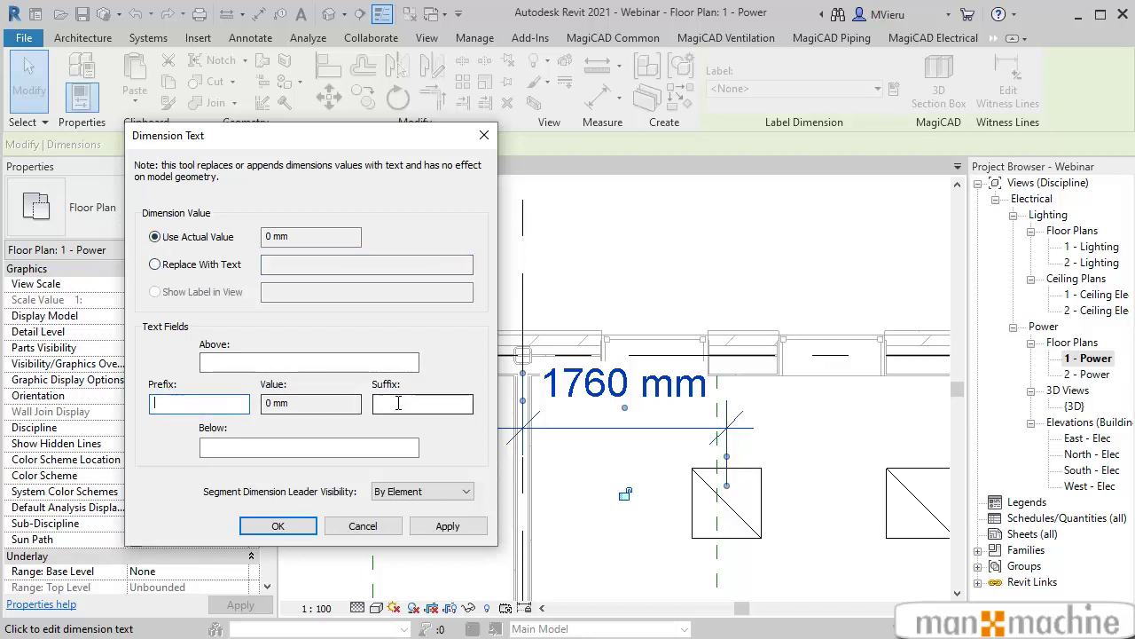
click(382, 528)
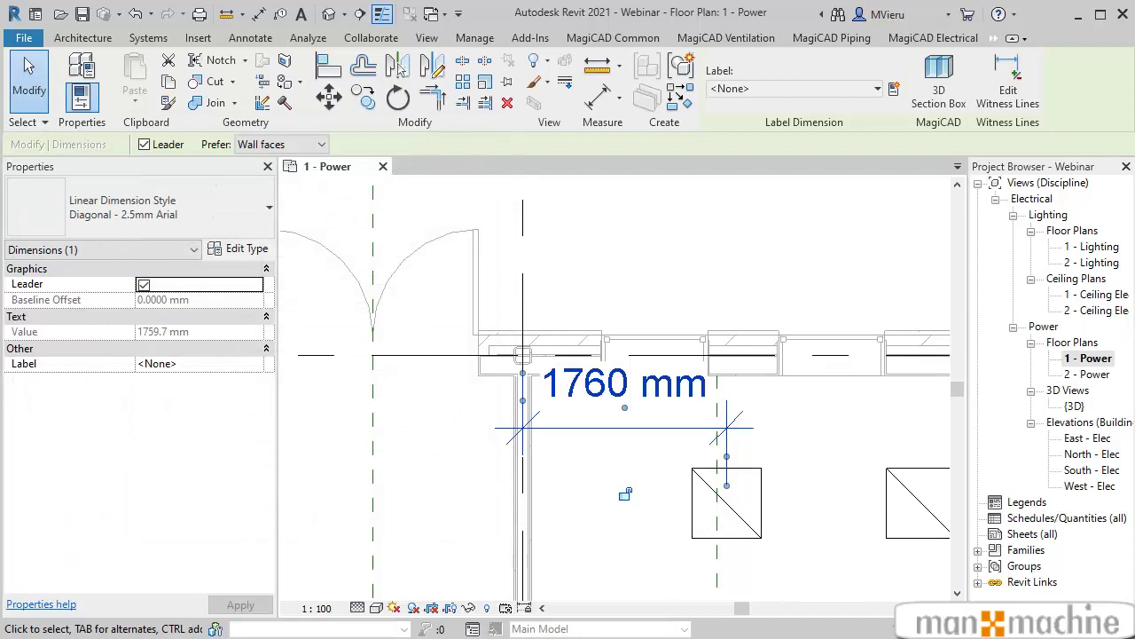
scroll(745, 470, down, 3)
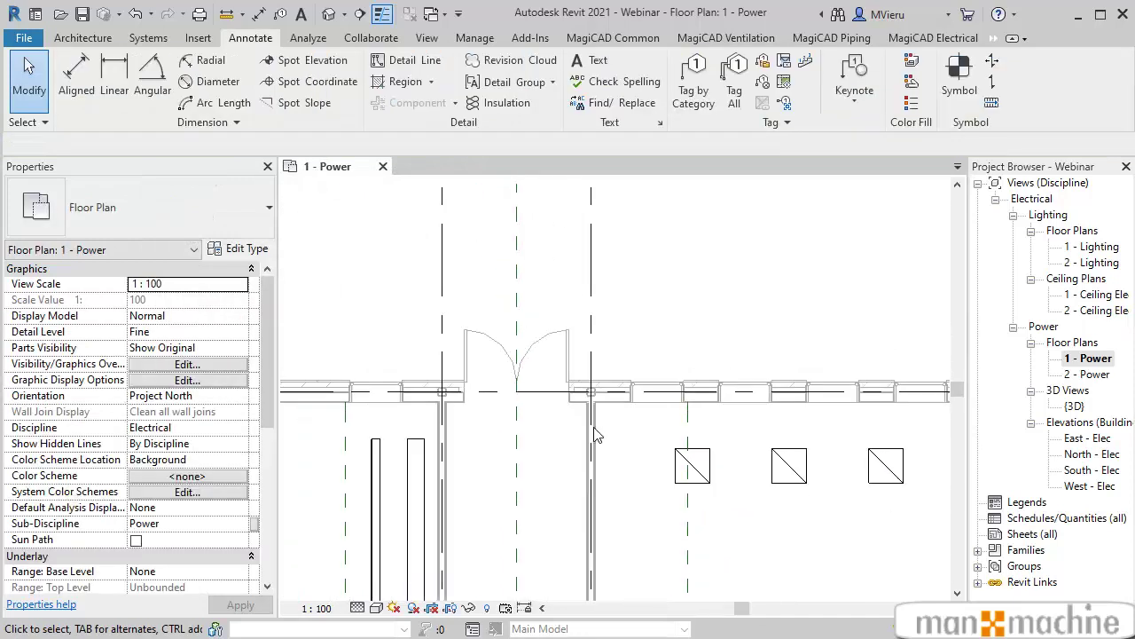
- Place a 90.00° angular dimension between the door line and the adjacent wall
click(156, 105)
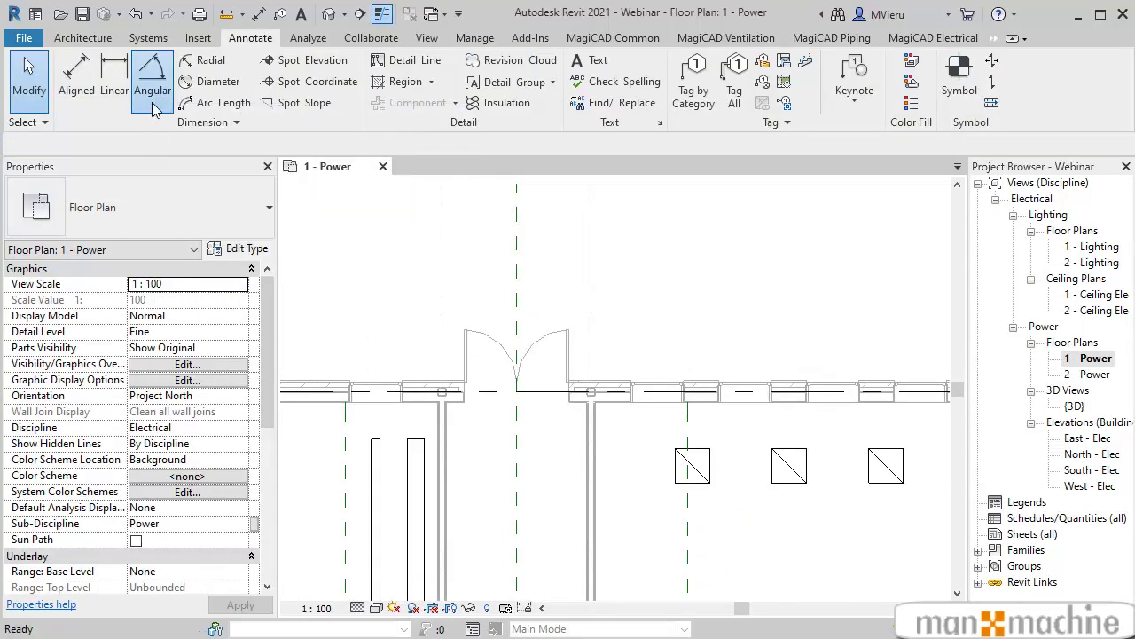
scroll(592, 388, up, 5)
click(591, 356)
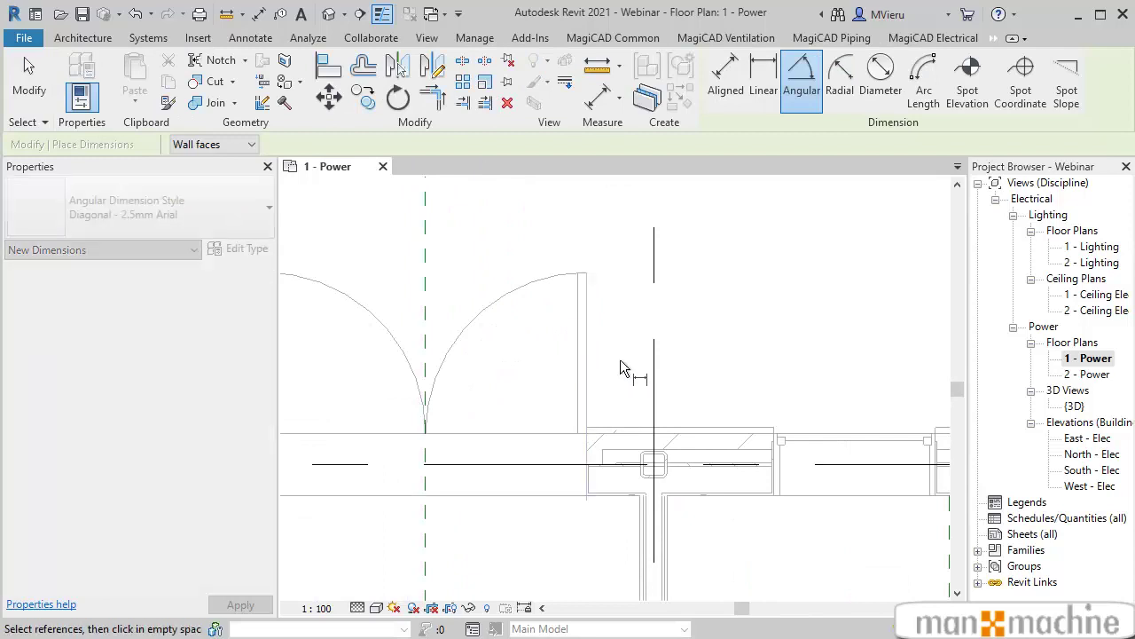
click(708, 424)
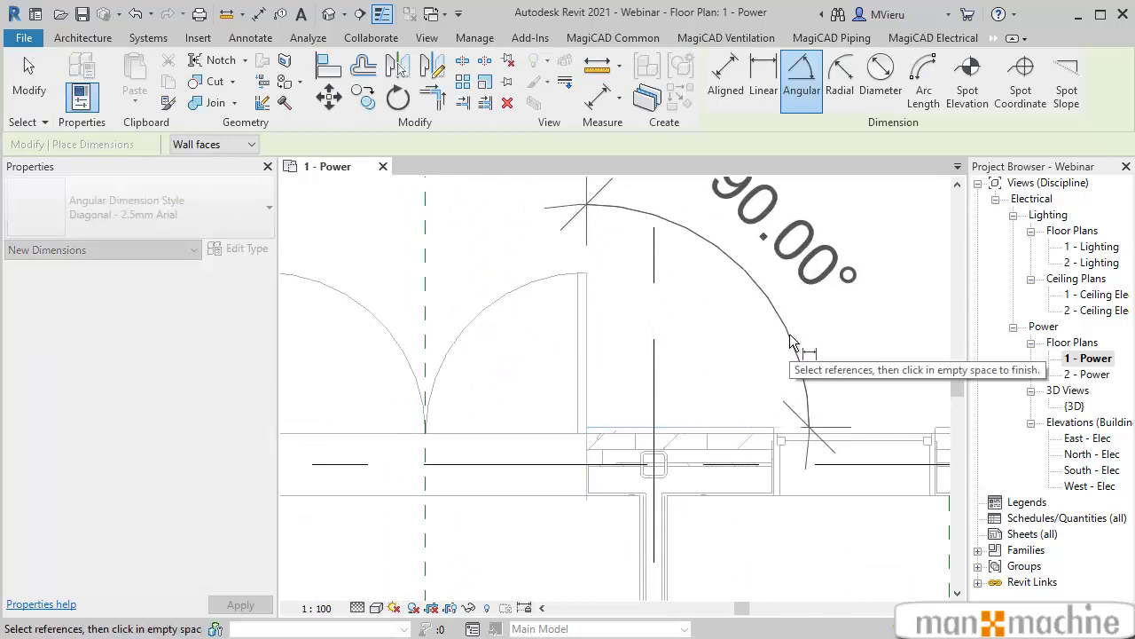
click(790, 333)
- Add a 135.00° angular dimension between the horizontal and diagonal walls
scroll(789, 334, down, 2)
mouse_move(793, 405)
middle_down()
mouse_move(658, 405)
mouse_move(465, 348)
middle_up()
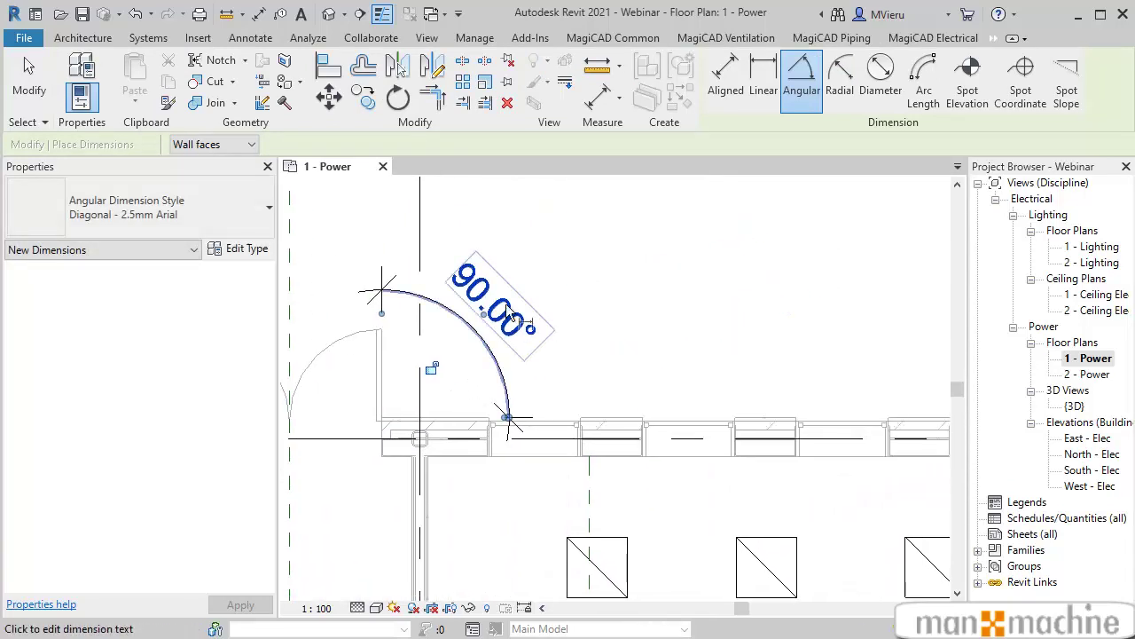
scroll(552, 345, down, 1)
mouse_move(551, 345)
middle_down()
mouse_move(651, 299)
mouse_move(599, 330)
middle_up()
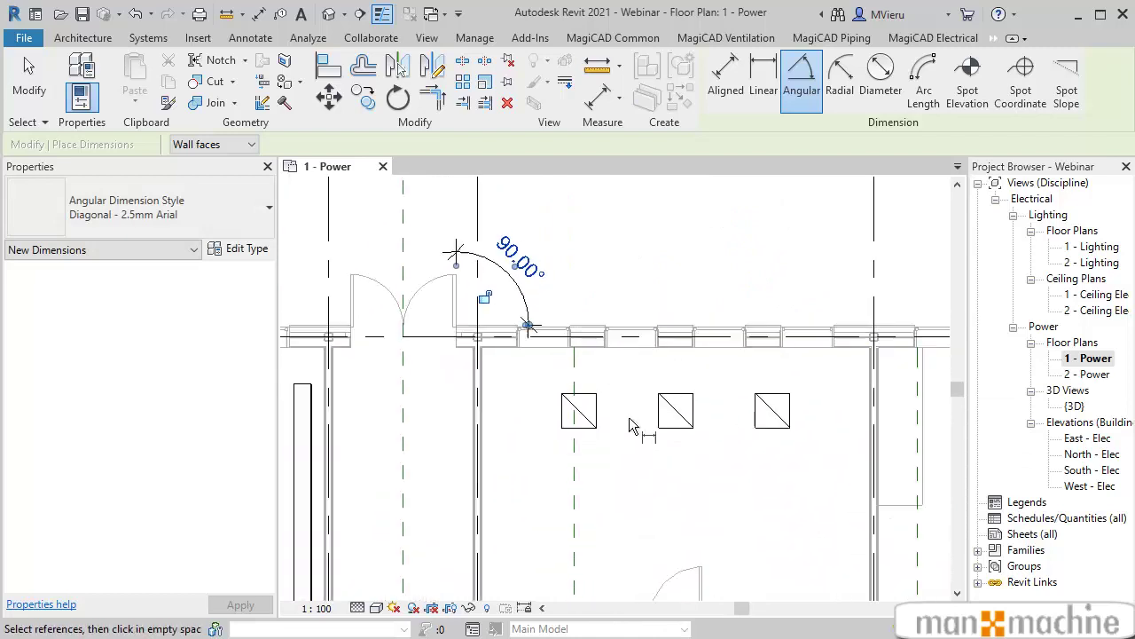
middle_drag(629, 417, 557, 375)
scroll(551, 405, down, 2)
scroll(476, 565, up, 2)
scroll(475, 568, up, 3)
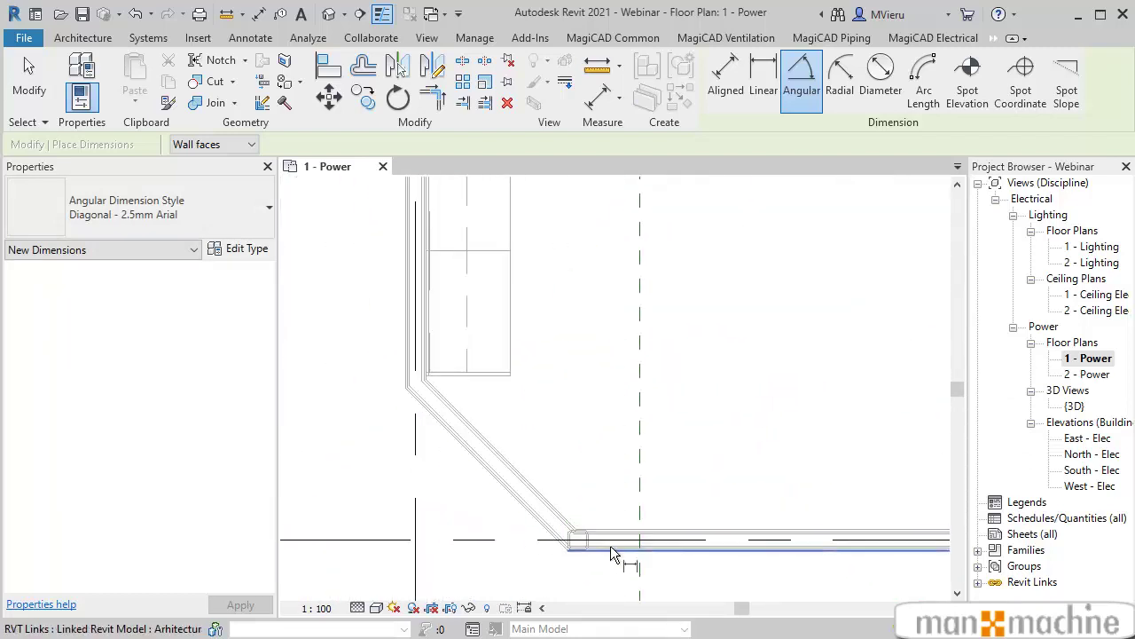
click(625, 552)
click(527, 513)
scroll(532, 532, down, 1)
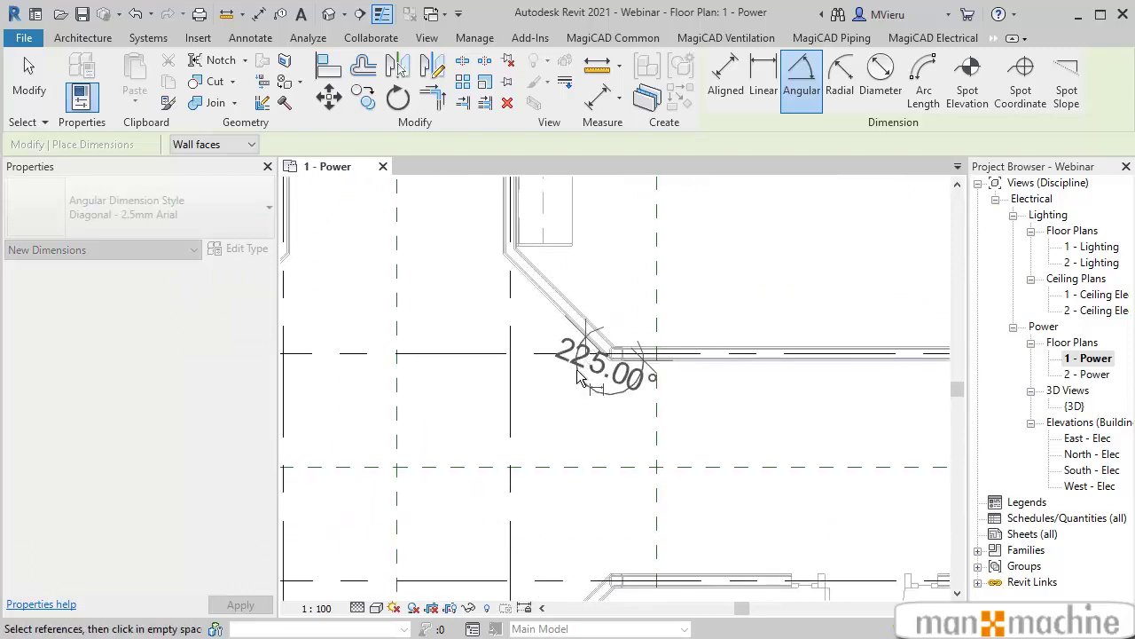
middle_drag(497, 550, 556, 441)
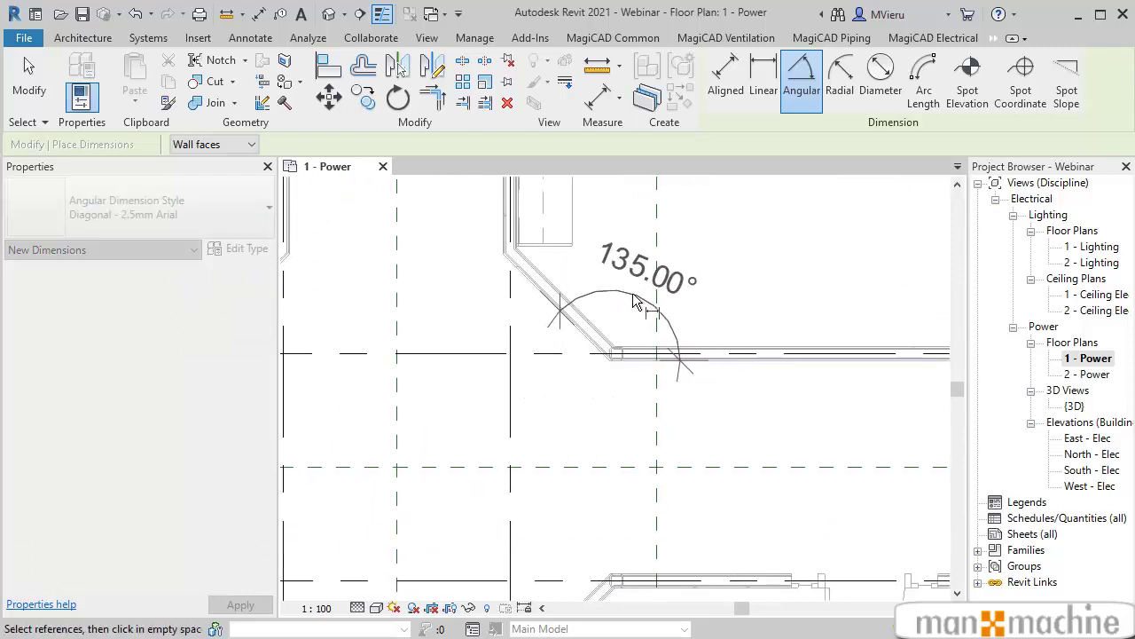
click(655, 282)
scroll(634, 482, down, 1)
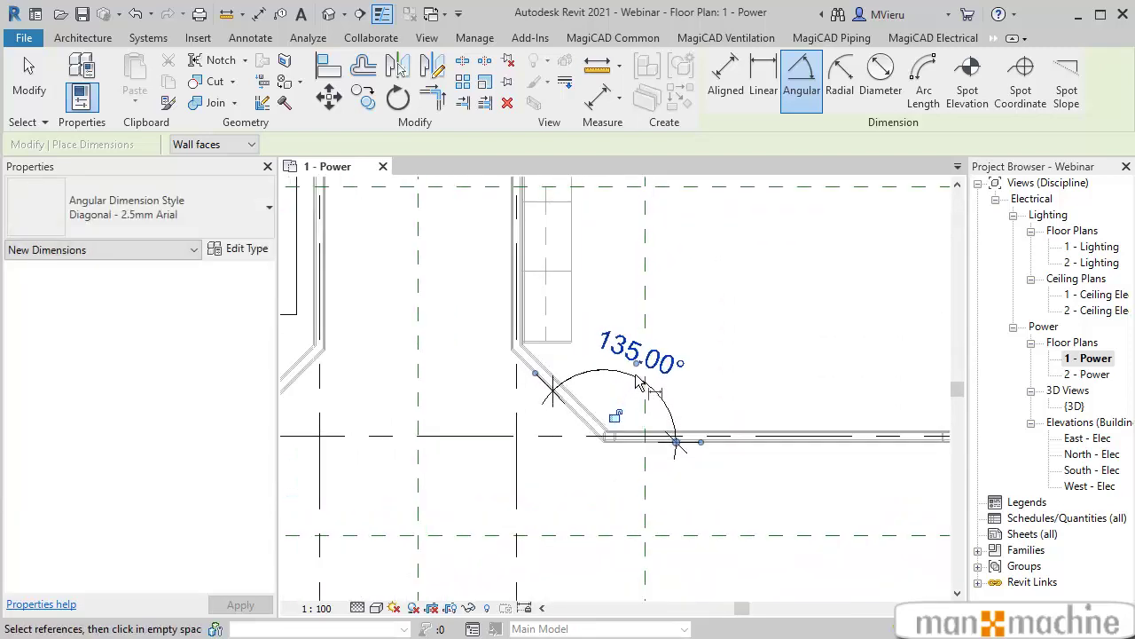
scroll(652, 339, up, 2)
scroll(652, 340, down, 1)
scroll(674, 293, down, 1)
scroll(710, 222, down, 2)
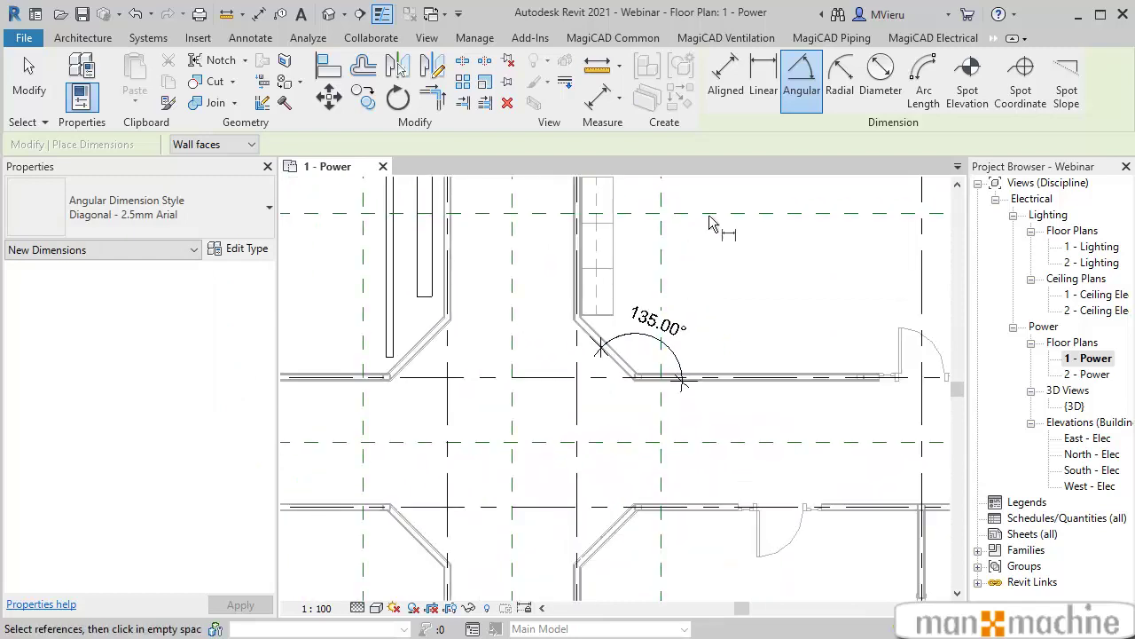
click(249, 40)
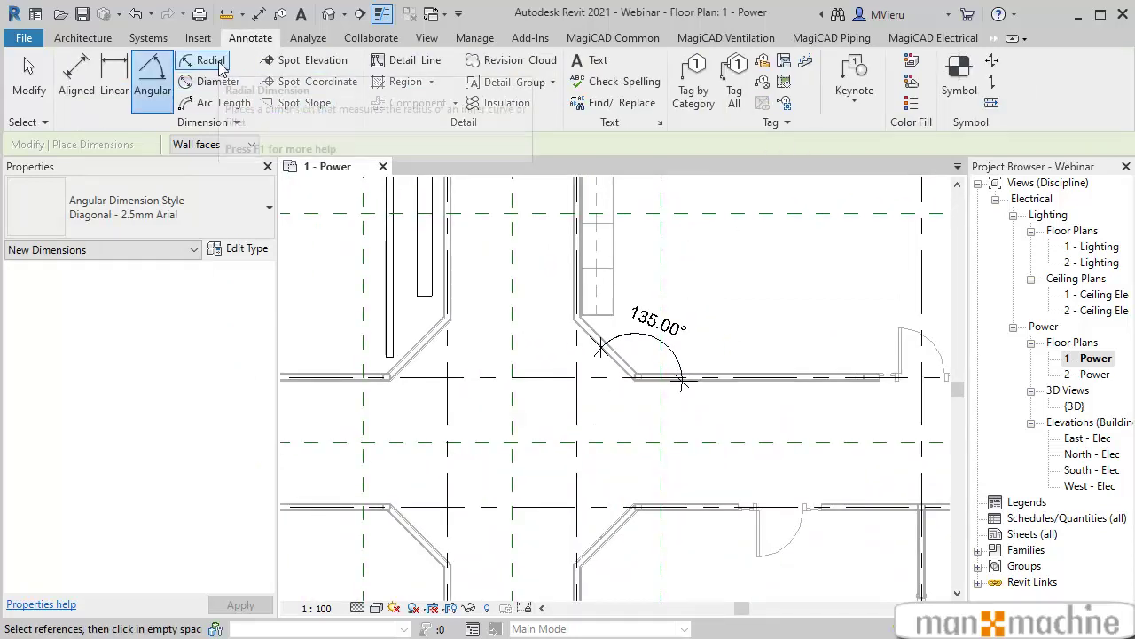
- Give the large curved wall a 6018 mm radial dimension
click(208, 59)
middle_drag(732, 253, 322, 333)
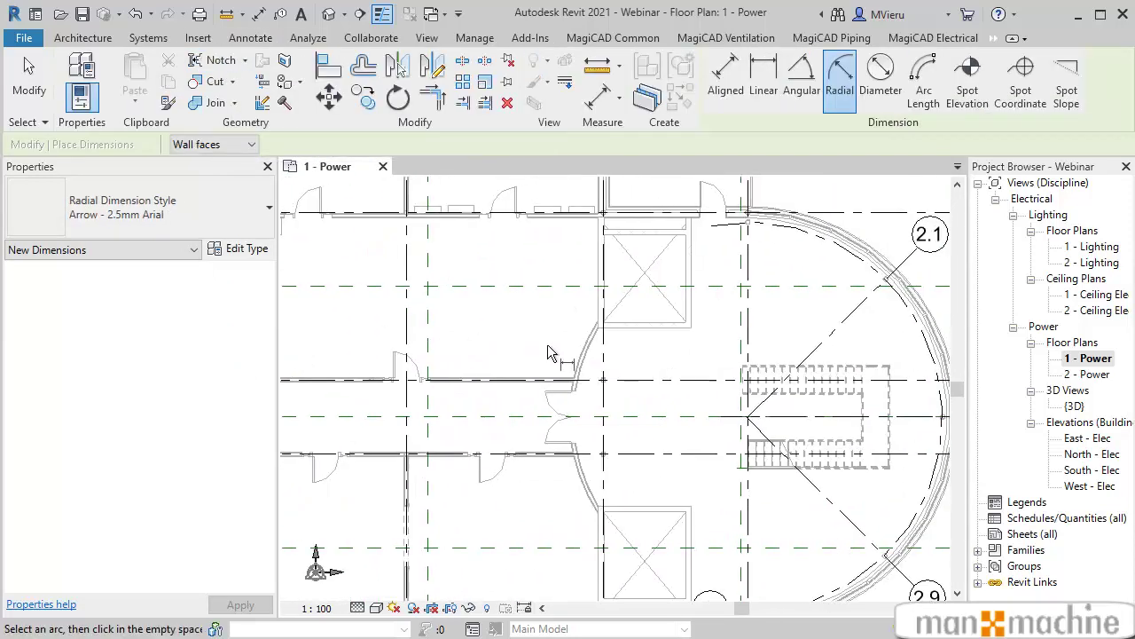
scroll(500, 479, up, 2)
click(500, 457)
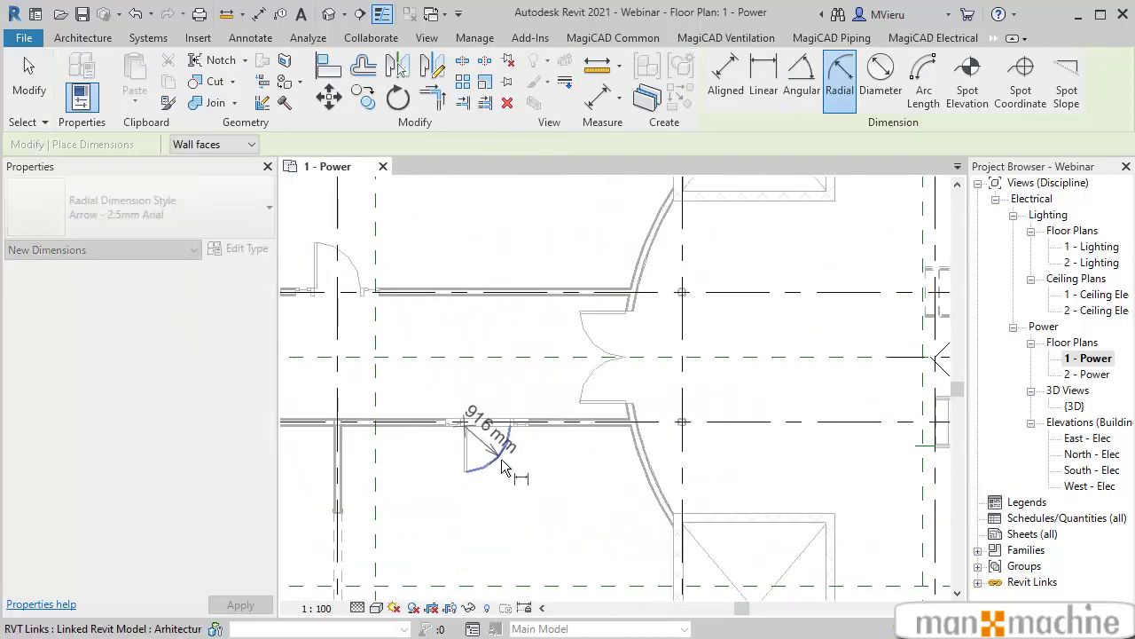
scroll(502, 459, up, 3)
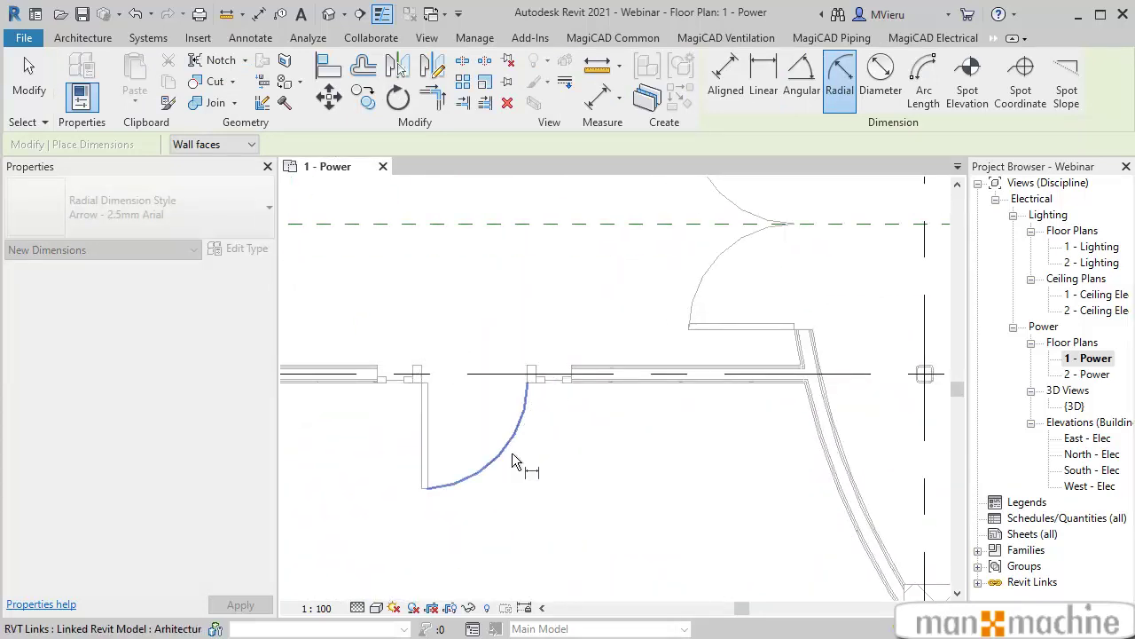
scroll(512, 457, down, 3)
mouse_move(677, 430)
middle_down()
mouse_move(597, 476)
mouse_move(705, 406)
mouse_move(690, 438)
middle_up()
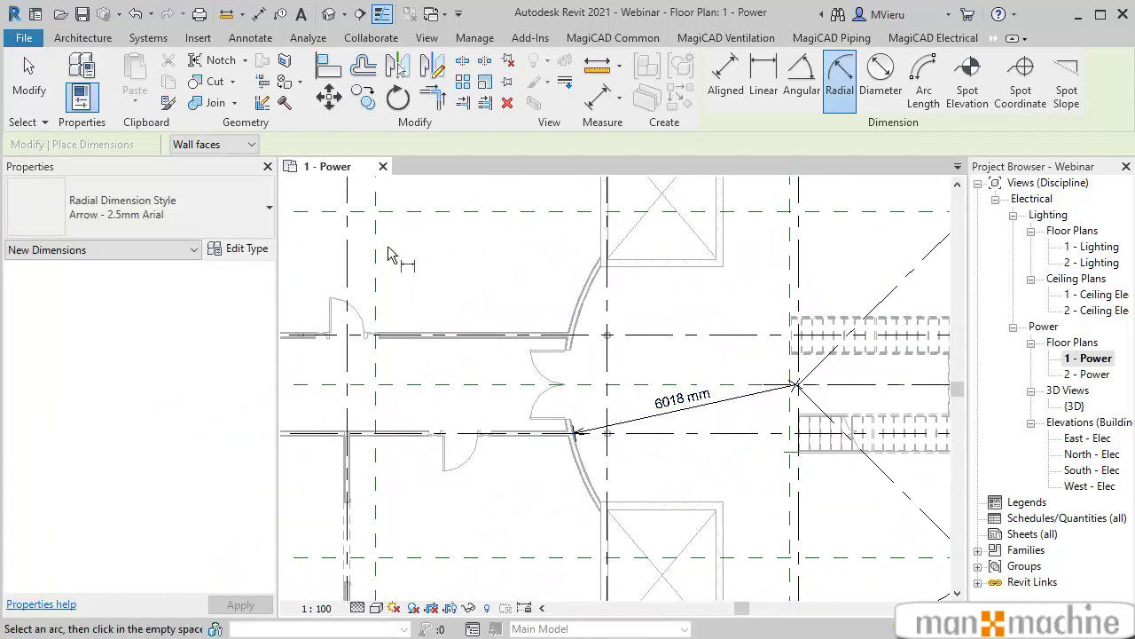
- Add an ø 12036 mm diameter dimension to the same curved wall
click(889, 89)
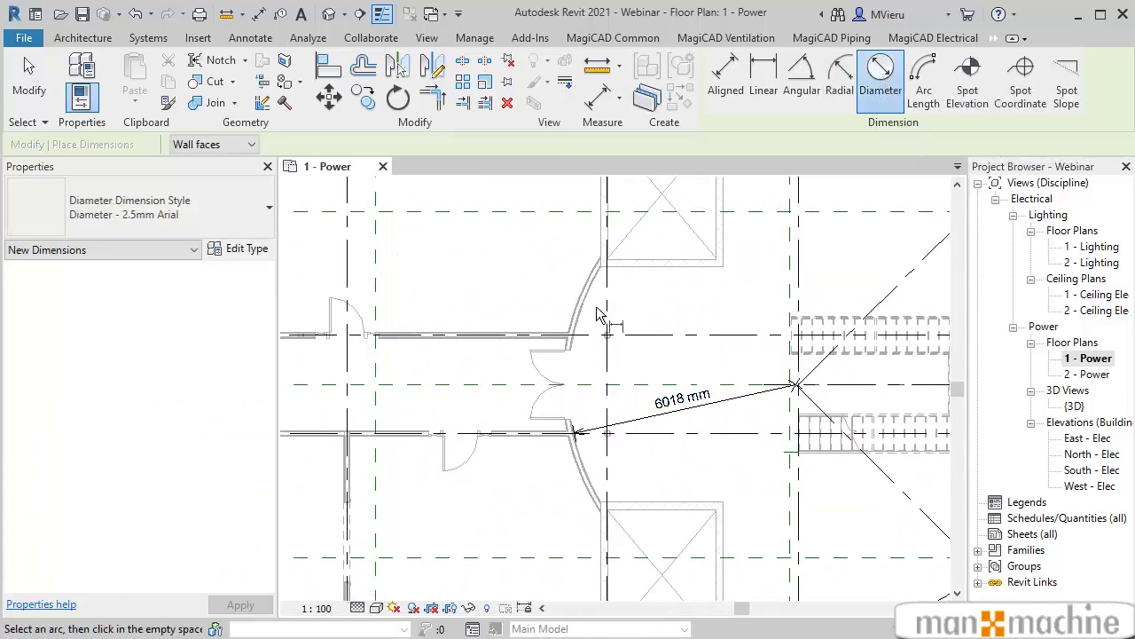
scroll(597, 309, down, 2)
mouse_move(596, 308)
middle_down()
mouse_move(545, 347)
mouse_move(524, 420)
middle_up()
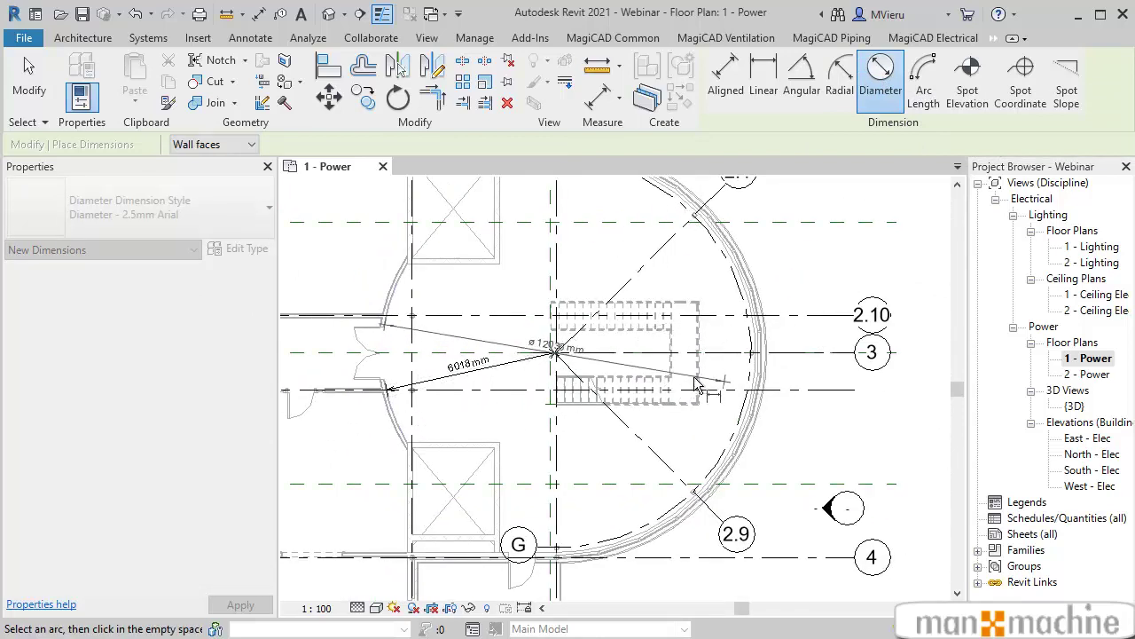
click(710, 430)
scroll(532, 353, up, 4)
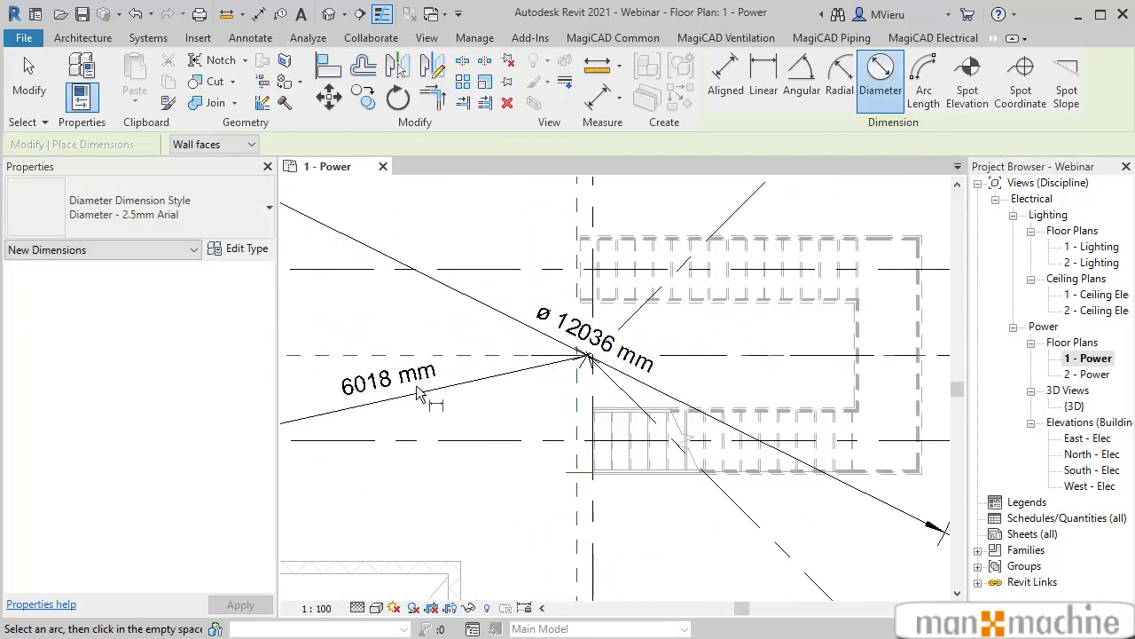
scroll(424, 404, down, 2)
middle_drag(479, 435, 539, 436)
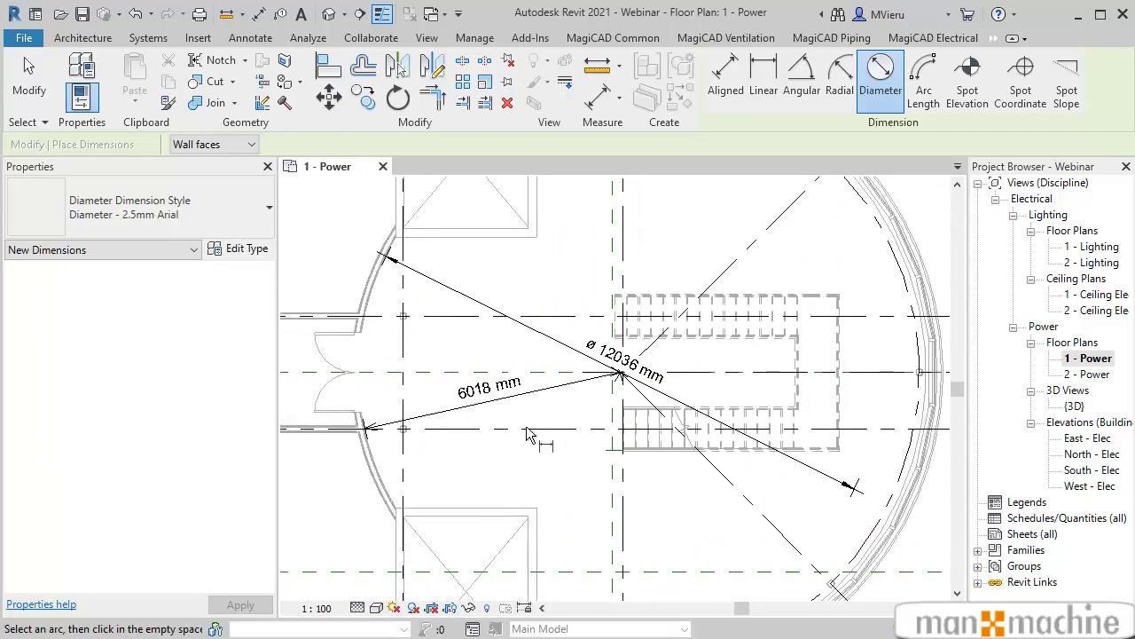
- Place a 6551 mm arc-length dimension along the curved wall between the crossing references
click(932, 105)
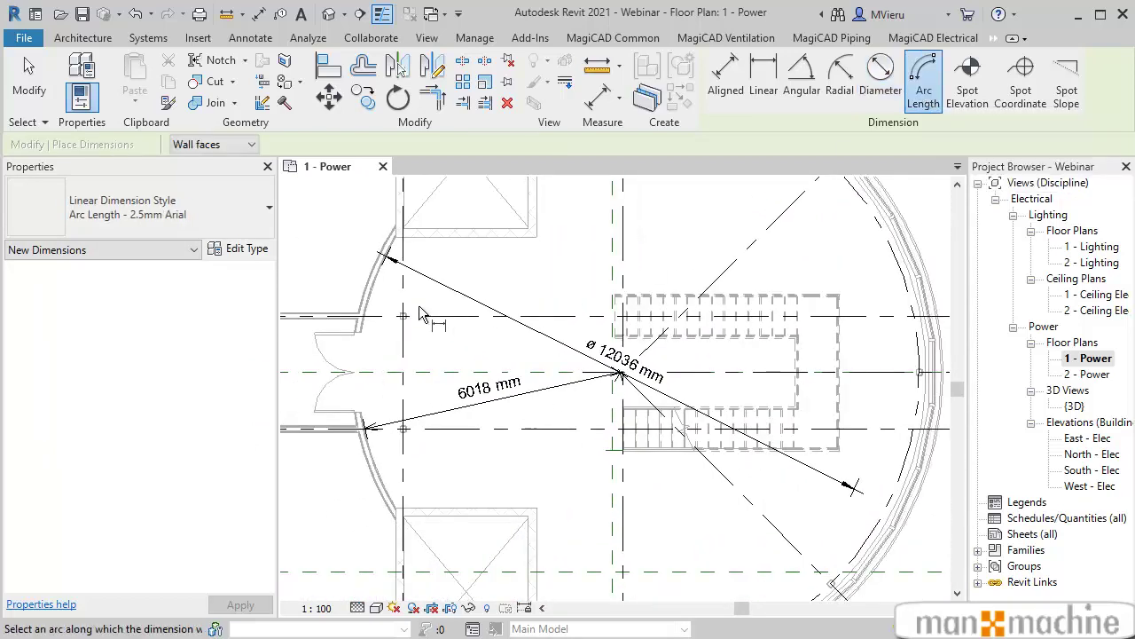
click(384, 263)
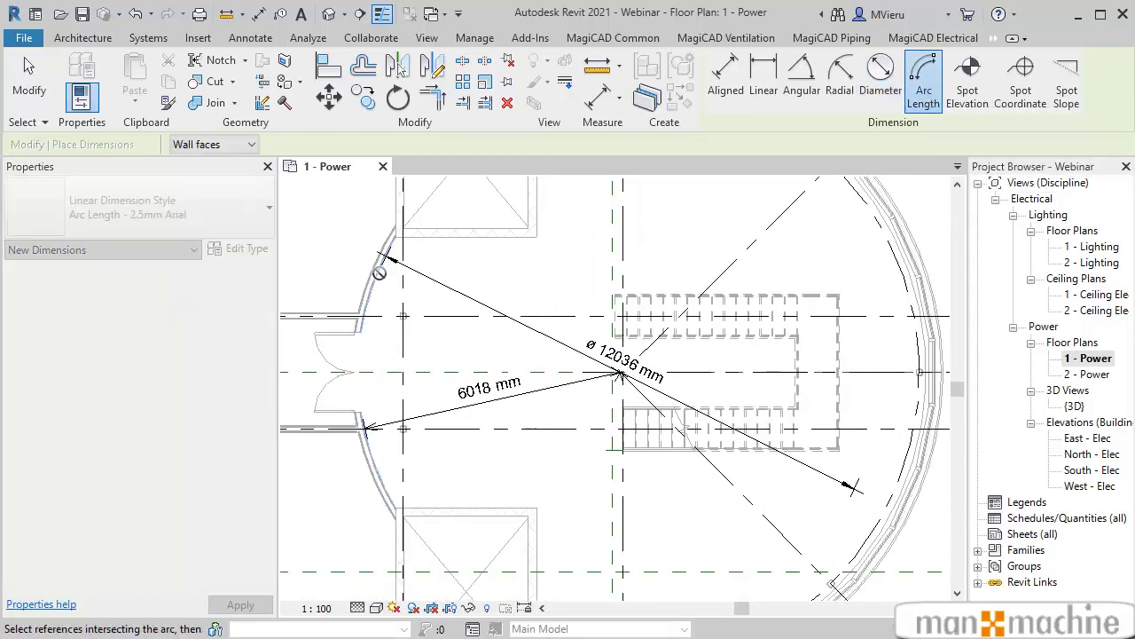
click(398, 517)
scroll(581, 388, up, 2)
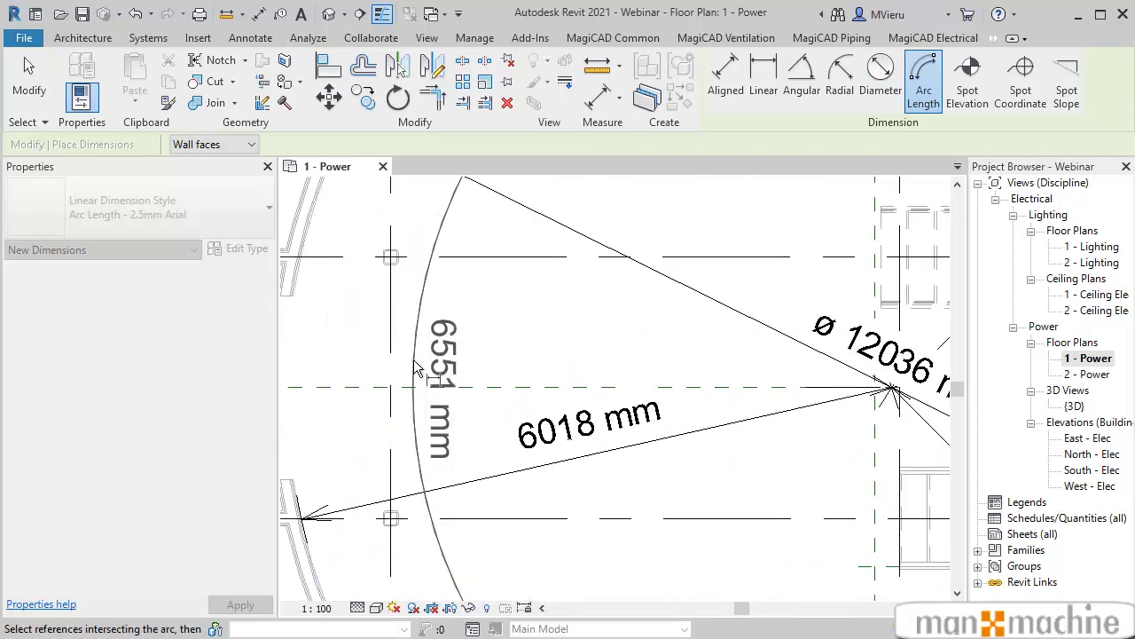
scroll(581, 388, up, 2)
middle_drag(581, 388, 496, 390)
scroll(456, 399, down, 3)
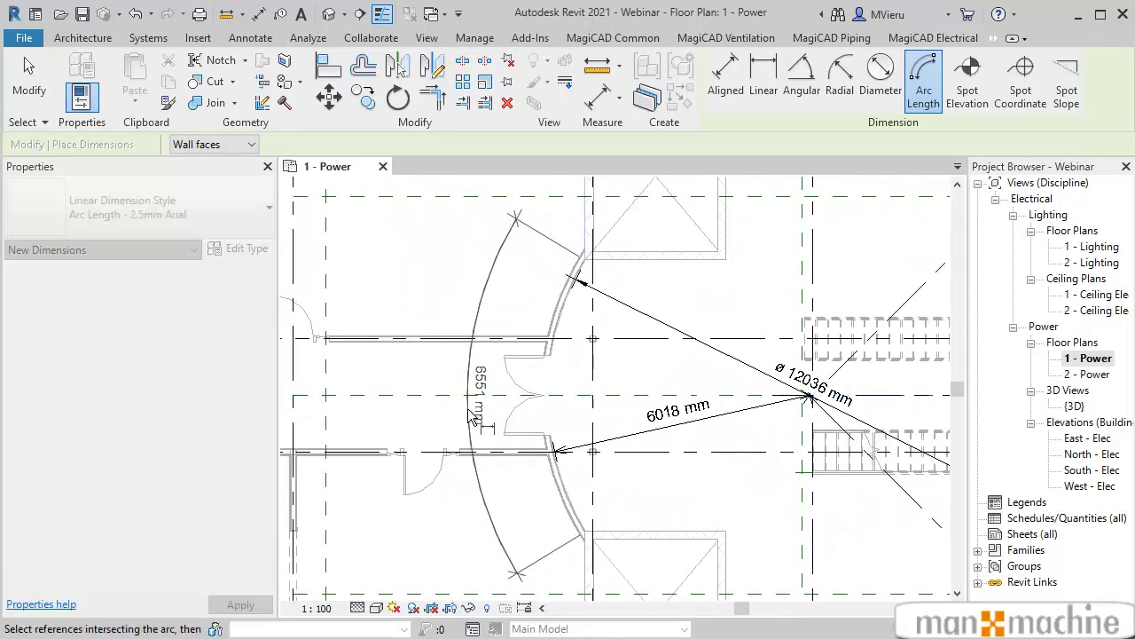
scroll(437, 430, up, 1)
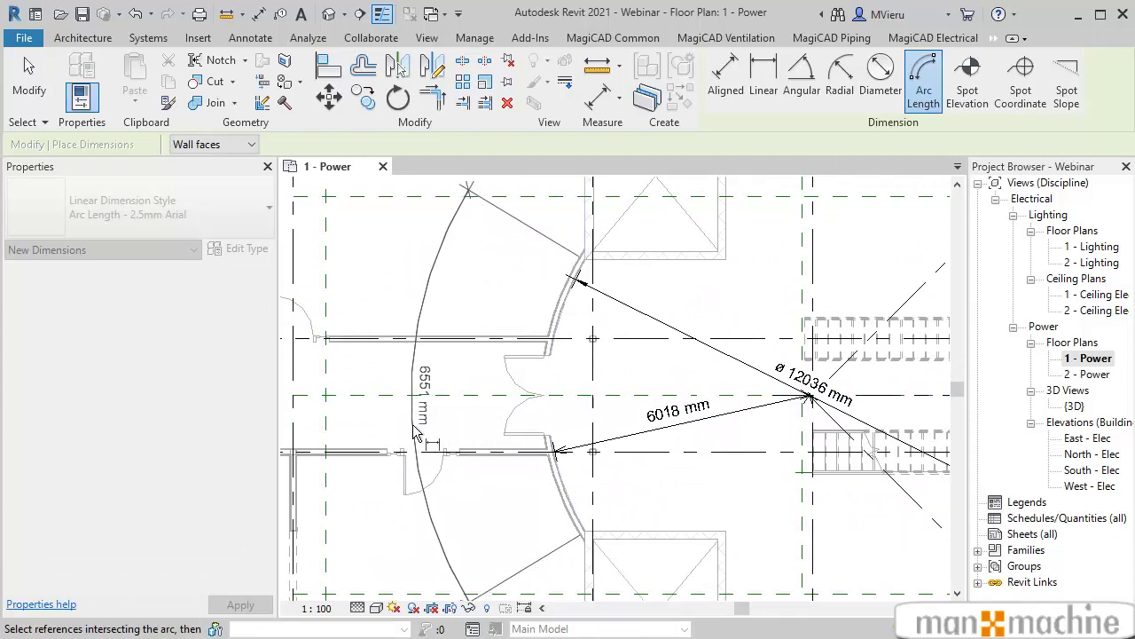
click(430, 432)
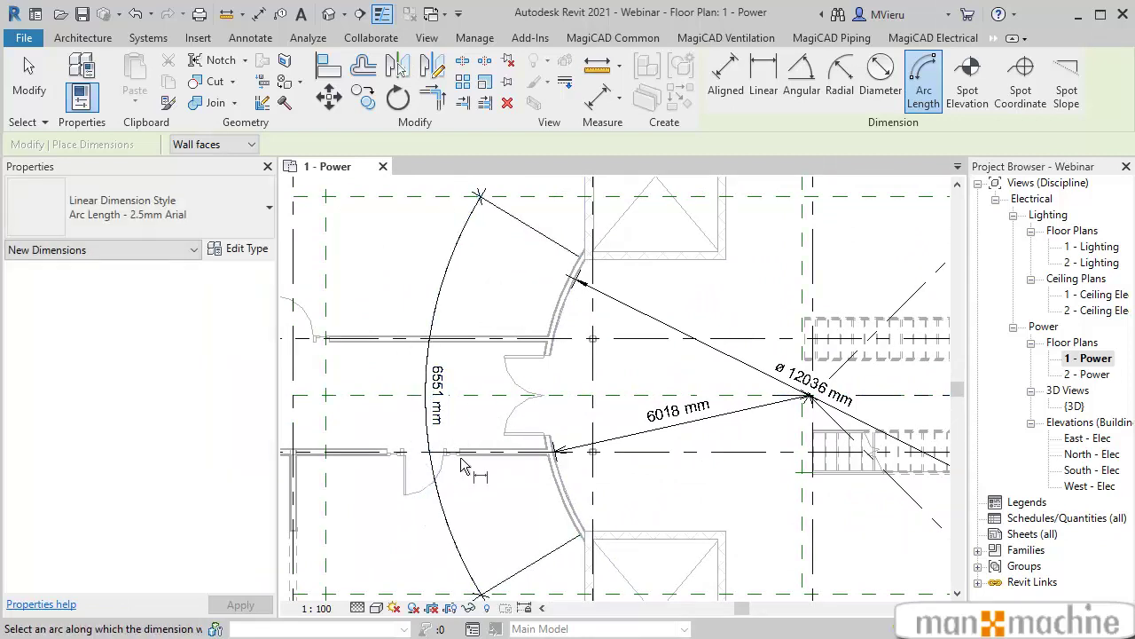
key(Escape)
key(Escape)
- Open the default 3D view and set its discipline to Coordination
scroll(532, 376, down, 1)
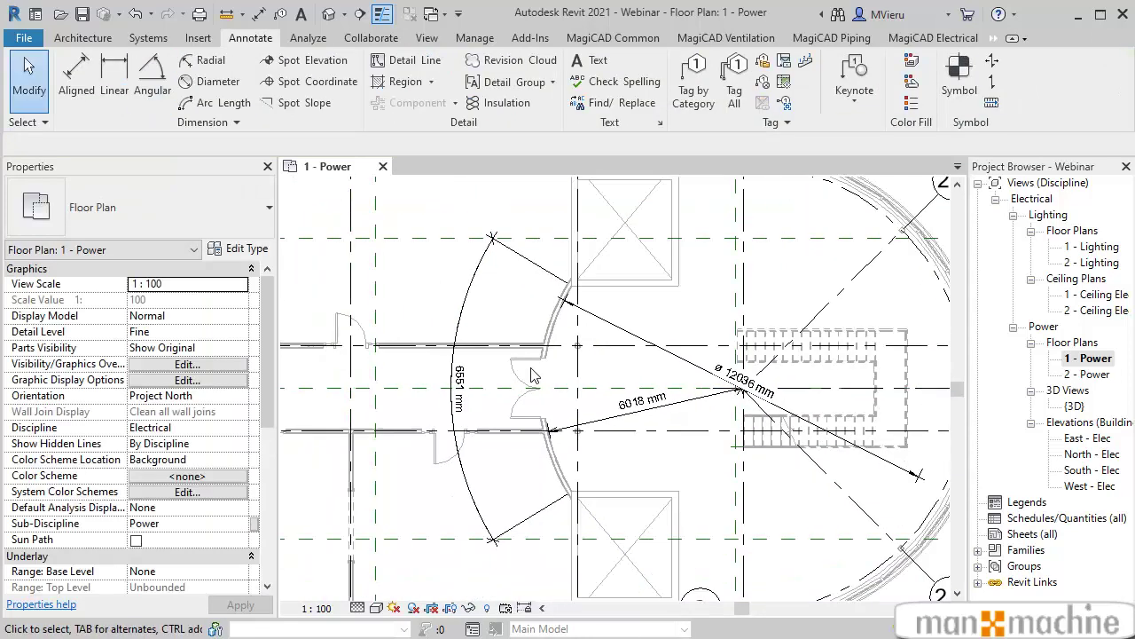
scroll(532, 375, down, 2)
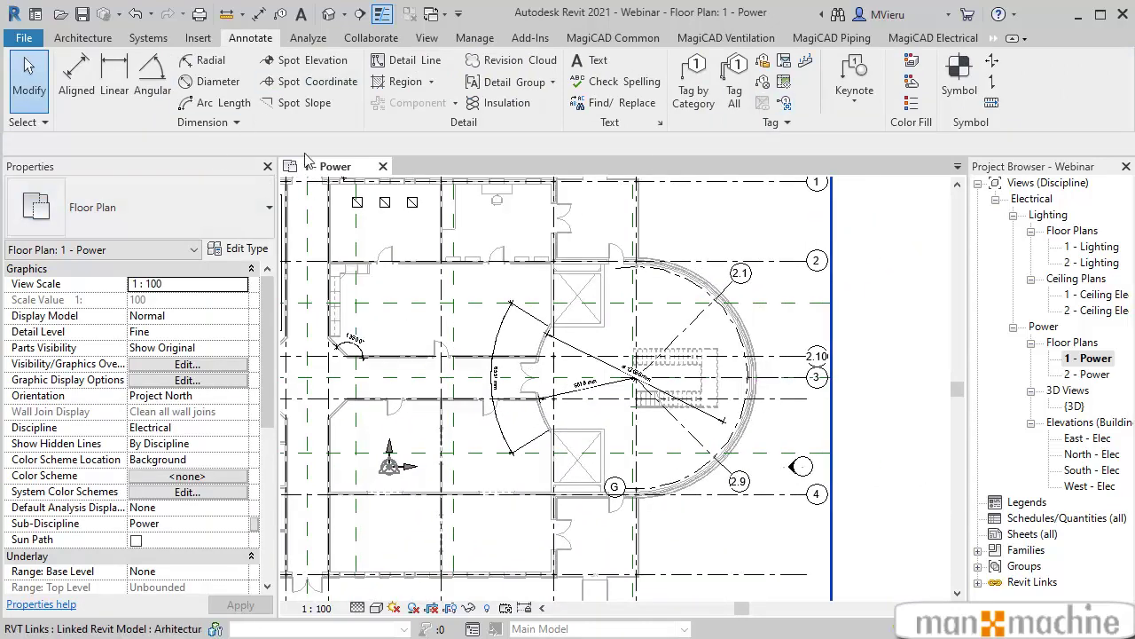
click(319, 16)
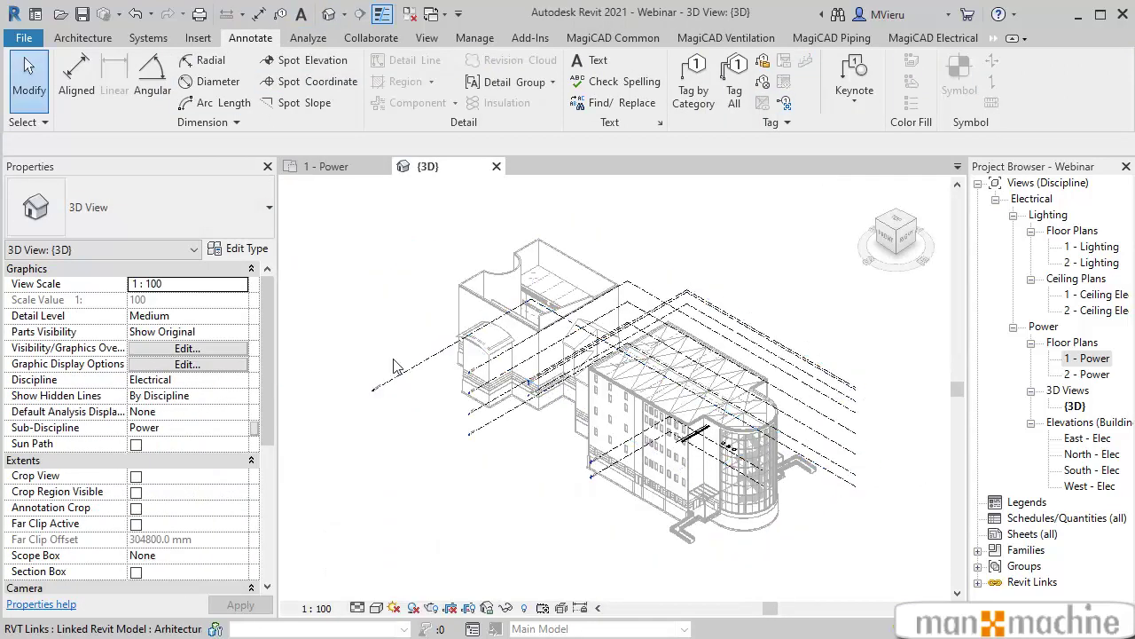
click(239, 380)
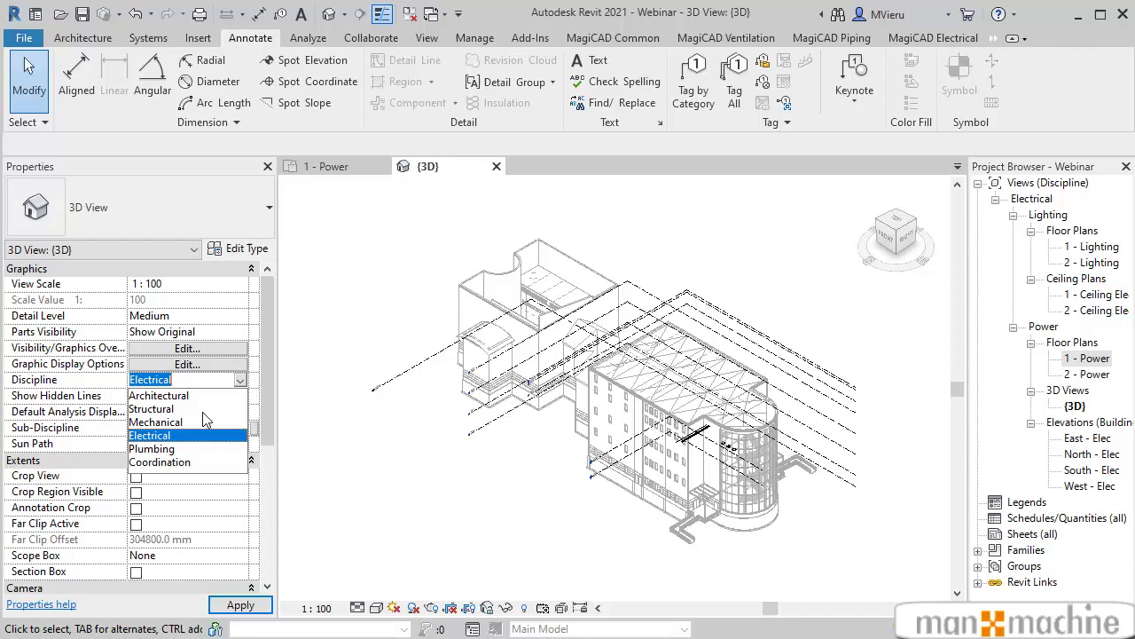
click(169, 462)
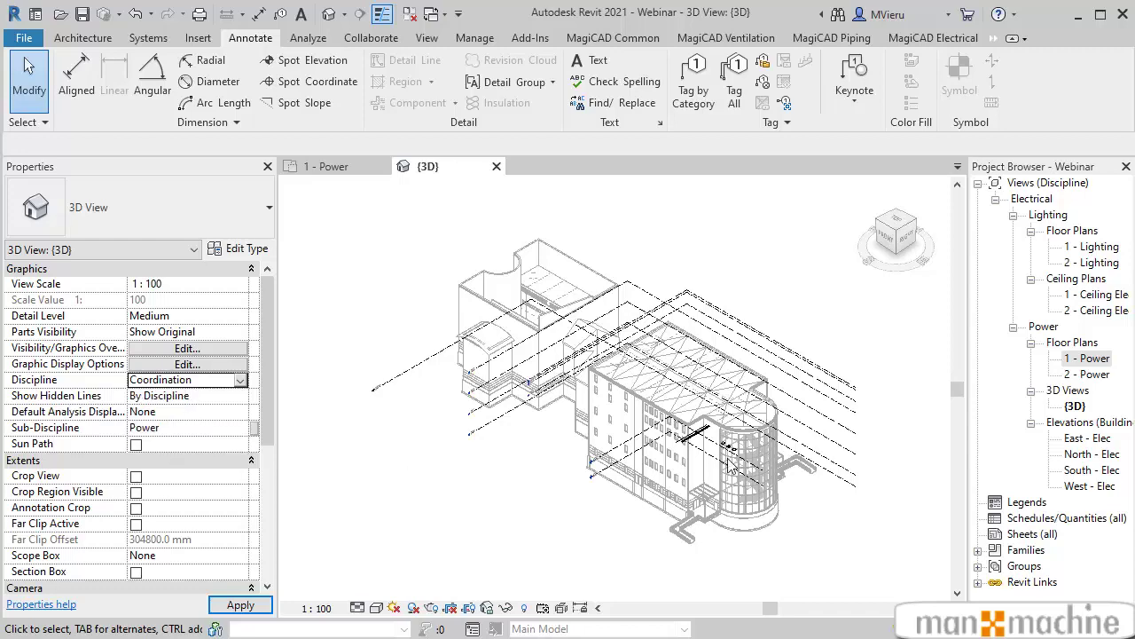
- Show the 3D view in Consistent Colors visual style at Fine detail level
click(377, 607)
click(395, 572)
click(358, 608)
click(381, 590)
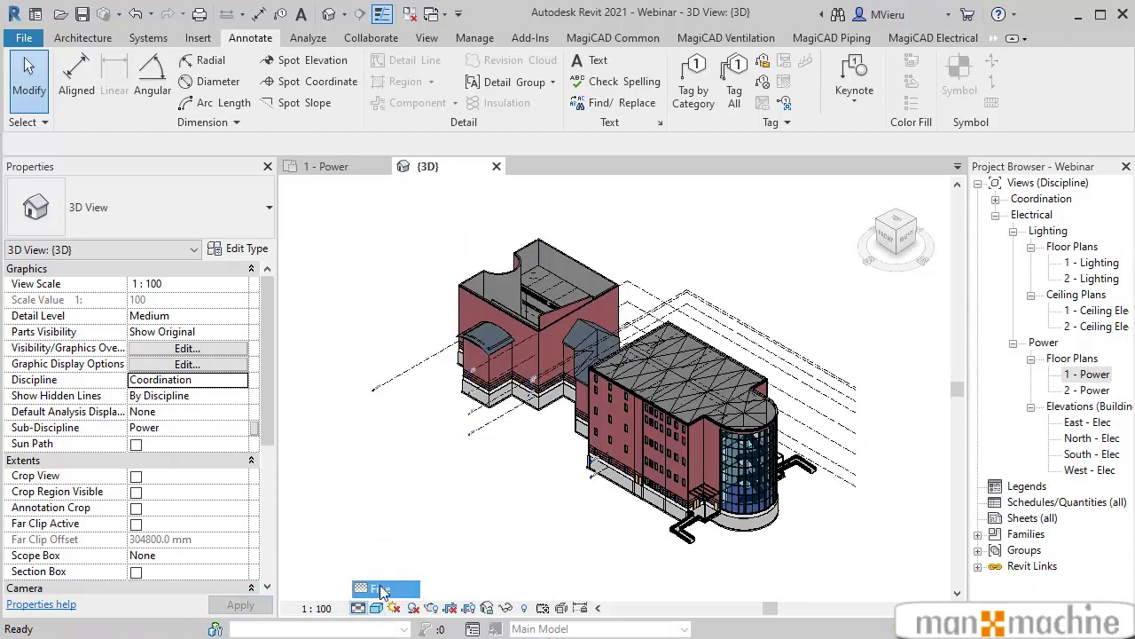
scroll(627, 440, up, 5)
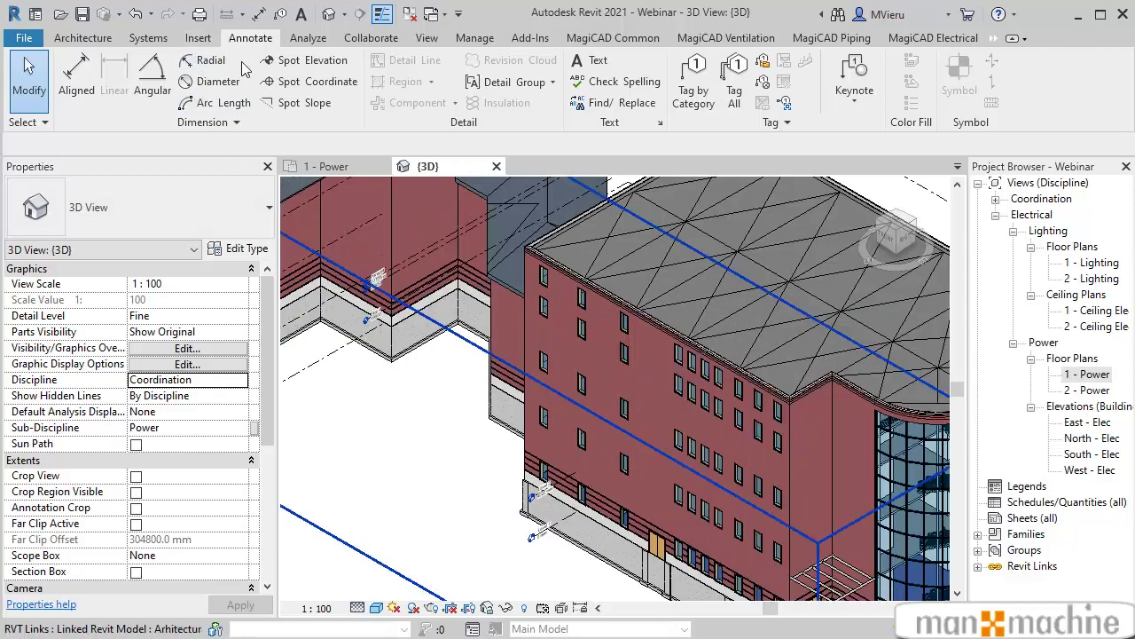
- Preview a 2750 mm spot elevation at the cable tray end in the 3D view
click(297, 68)
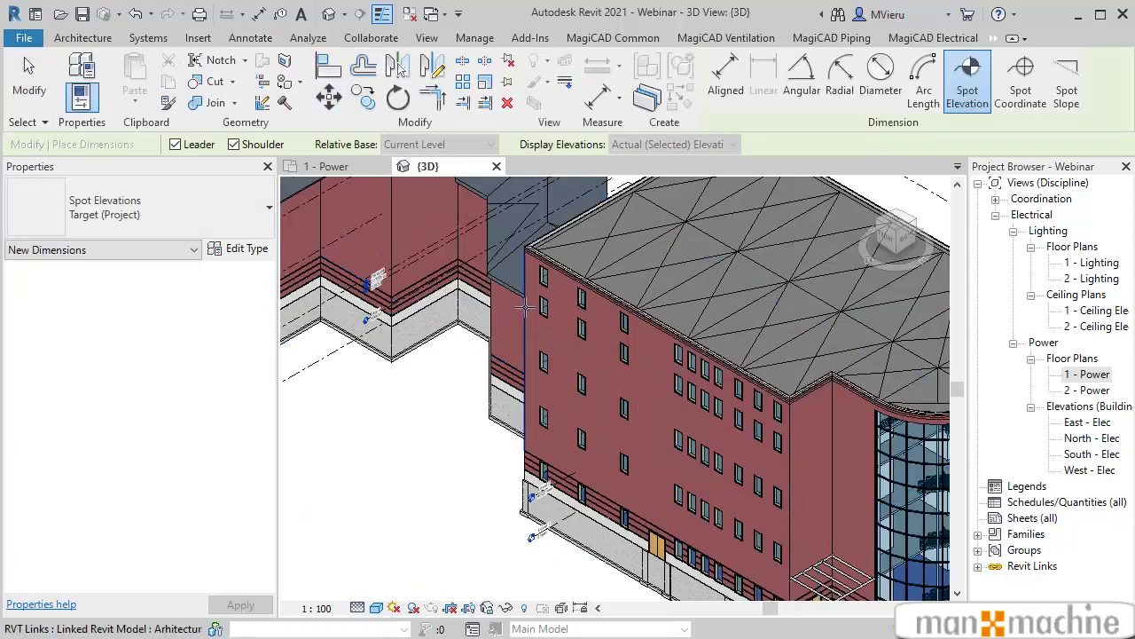
scroll(523, 306, up, 3)
scroll(523, 306, up, 2)
scroll(603, 253, up, 2)
scroll(612, 248, up, 2)
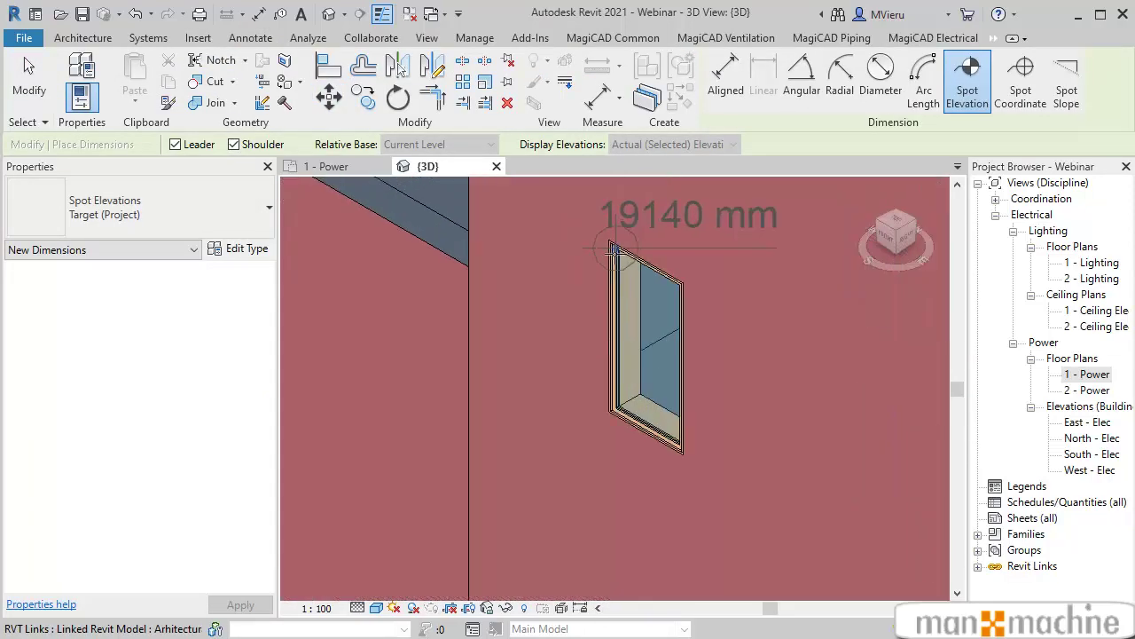
scroll(612, 249, up, 1)
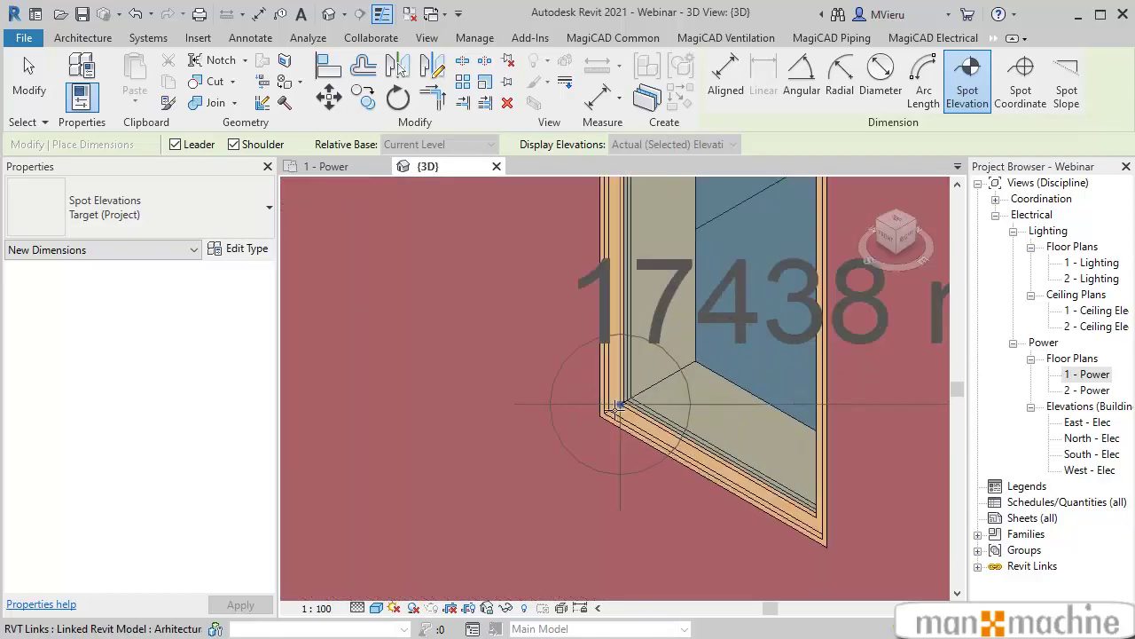
scroll(619, 410, up, 3)
scroll(637, 403, down, 4)
scroll(692, 408, down, 4)
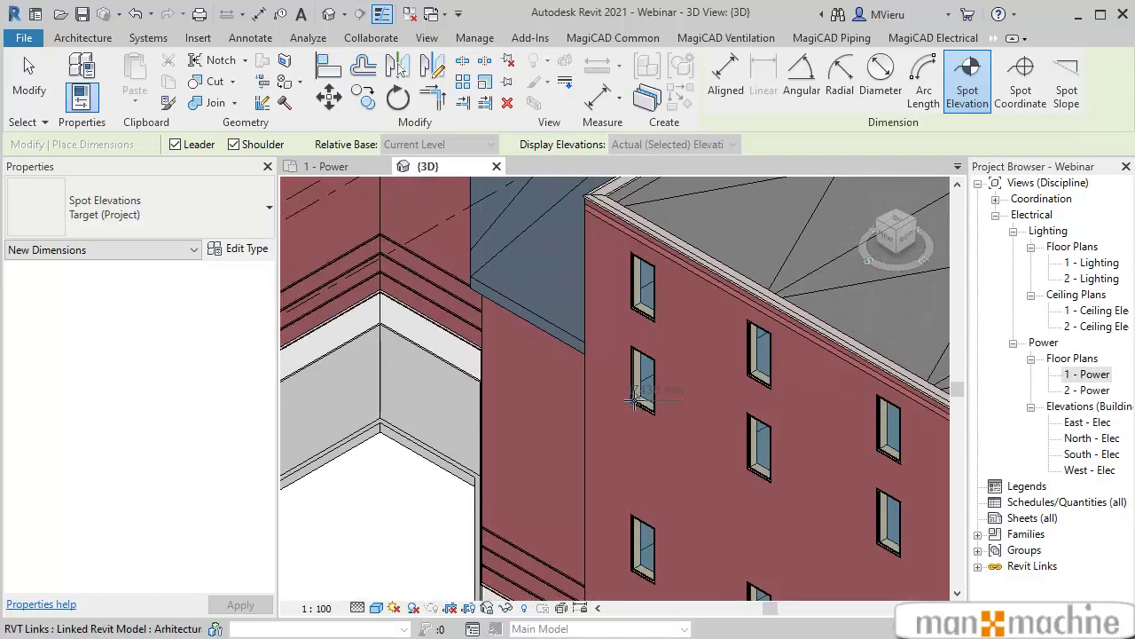
scroll(759, 418, down, 2)
scroll(767, 444, up, 2)
scroll(768, 452, up, 1)
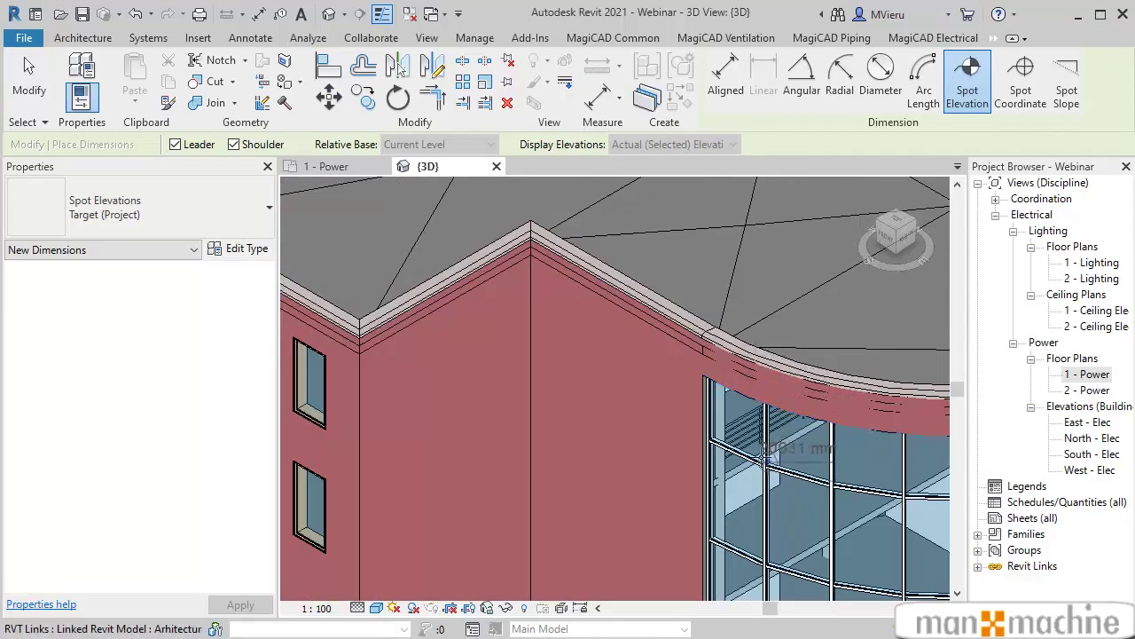
scroll(770, 461, up, 1)
scroll(768, 461, up, 2)
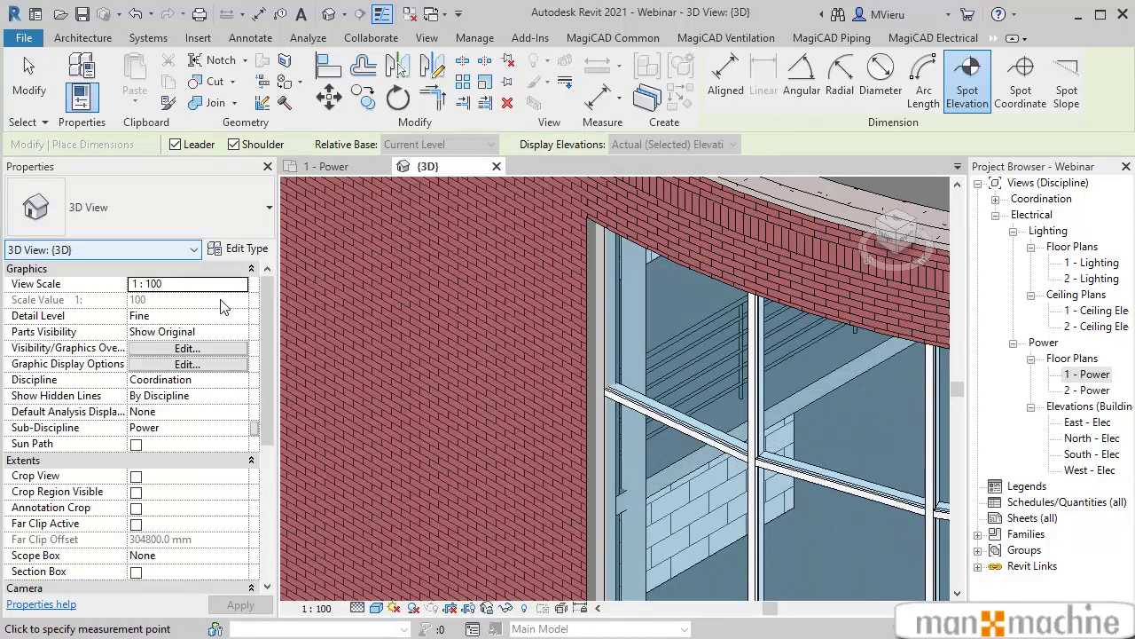
scroll(208, 397, down, 5)
scroll(208, 398, down, 2)
scroll(209, 324, up, 6)
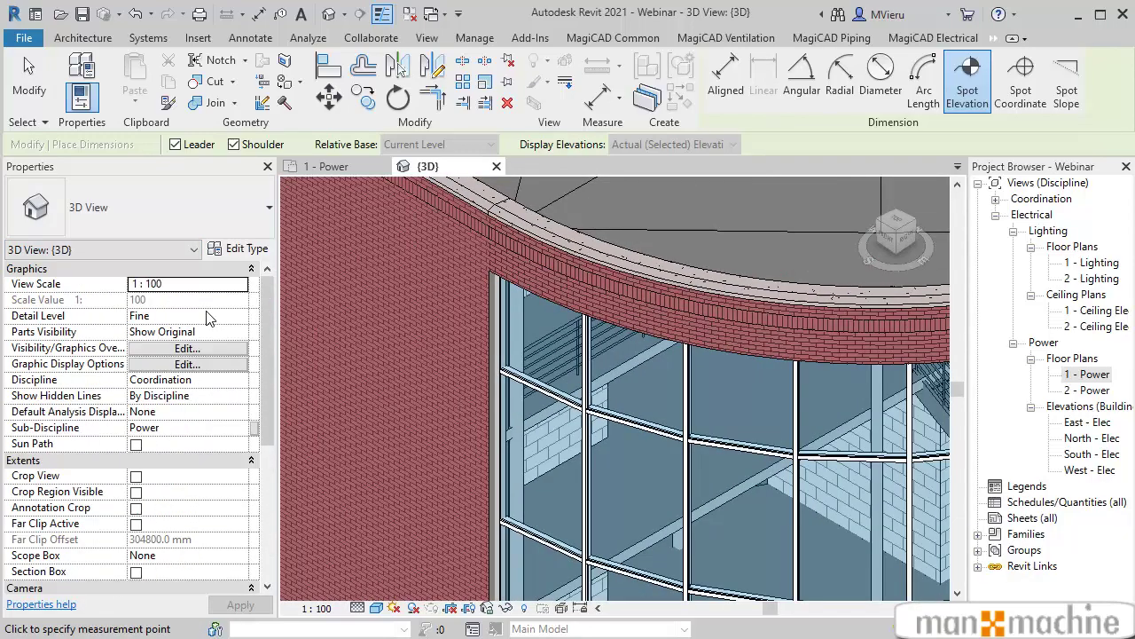
- Set the 3D view discipline back to Electrical, greying out the architecture
click(205, 380)
click(239, 379)
click(149, 436)
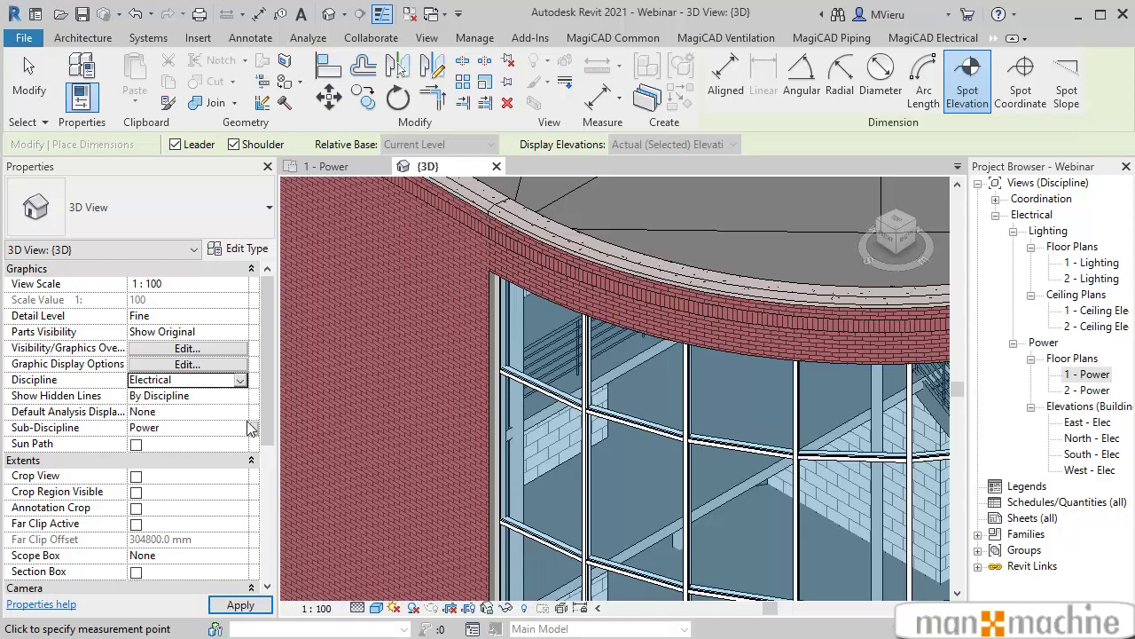
click(241, 607)
scroll(479, 399, down, 3)
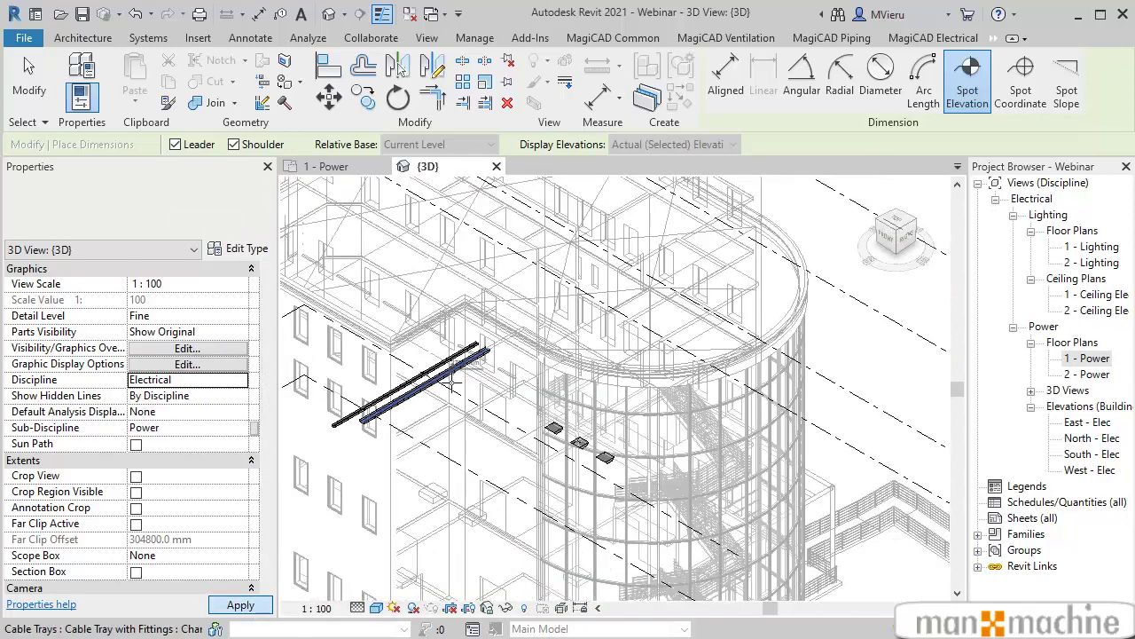
scroll(390, 394, up, 2)
scroll(678, 408, up, 2)
scroll(679, 408, up, 1)
scroll(678, 413, up, 2)
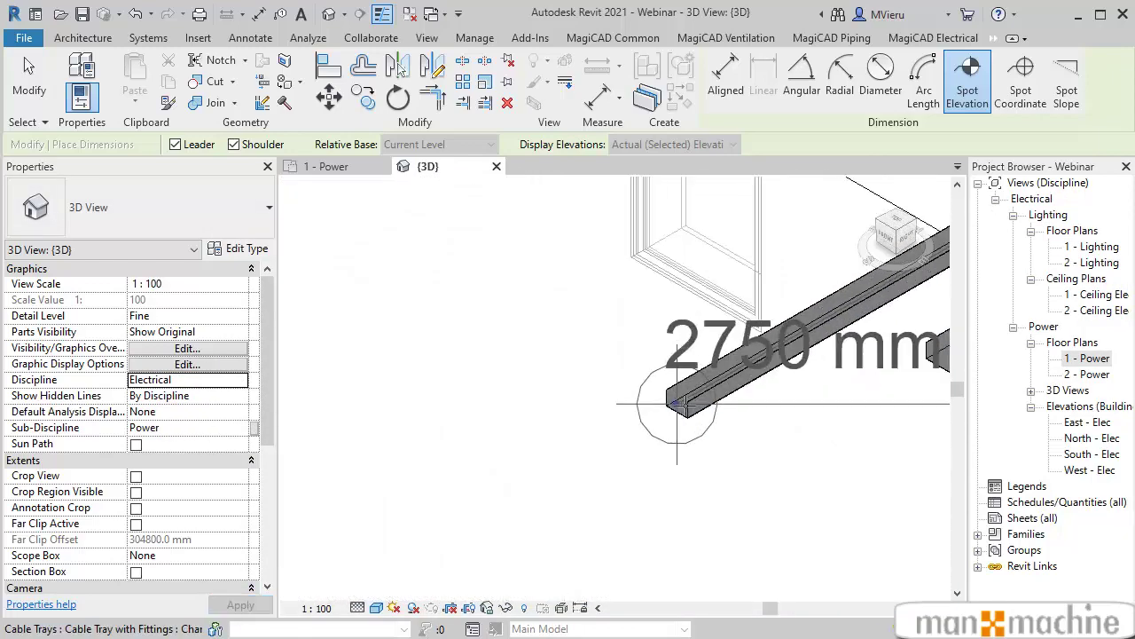
scroll(681, 421, up, 2)
scroll(683, 431, up, 1)
scroll(683, 430, up, 2)
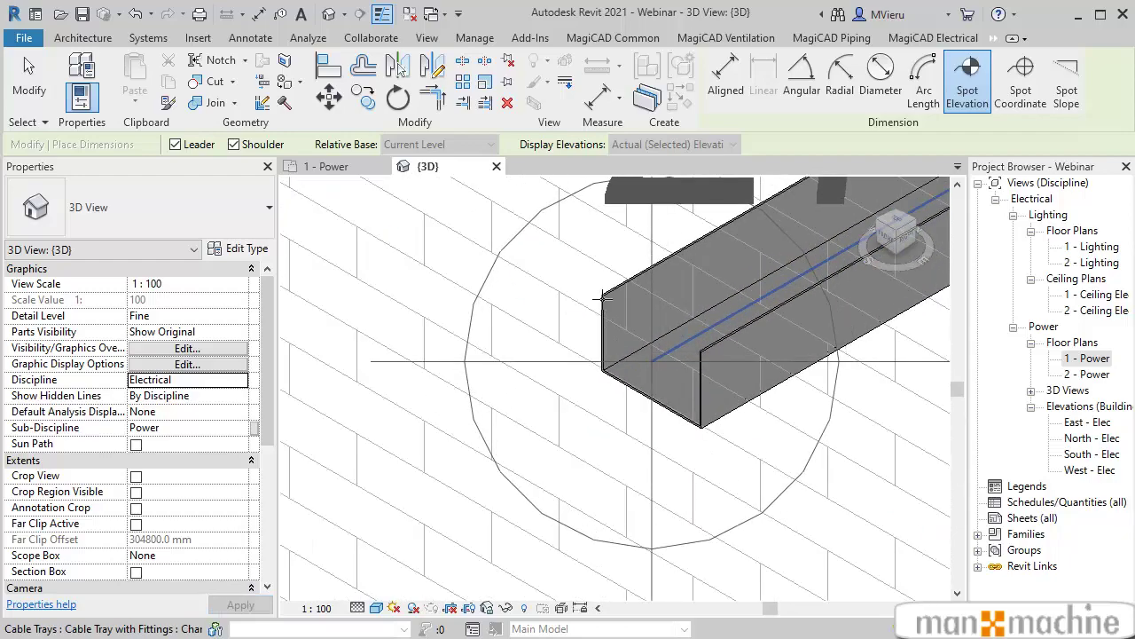
scroll(670, 390, down, 2)
scroll(652, 368, down, 1)
scroll(652, 368, down, 2)
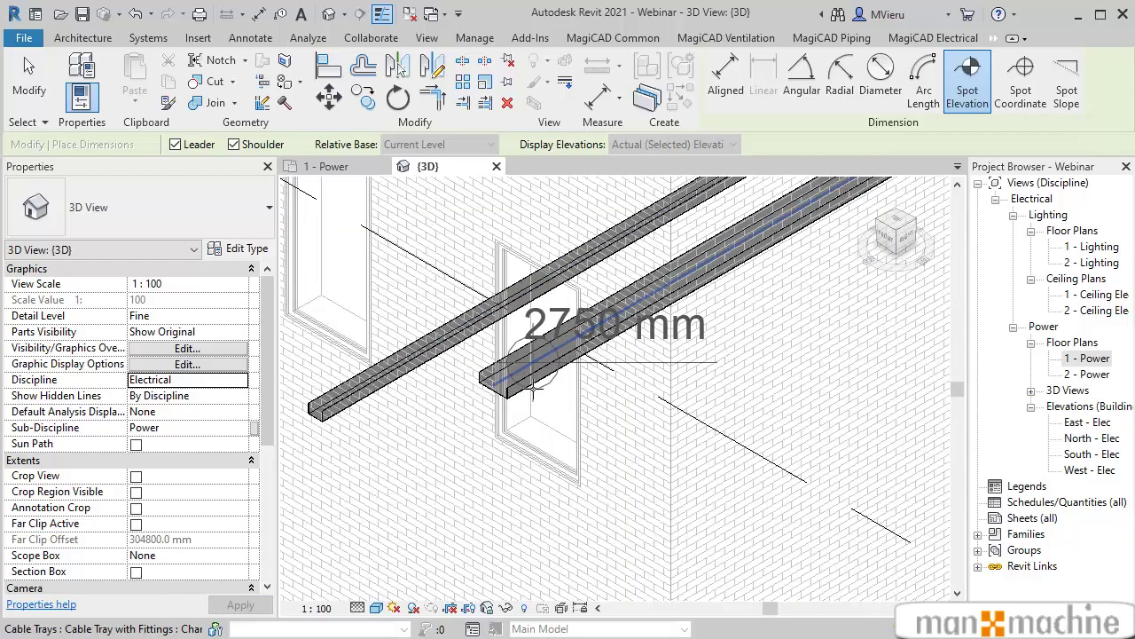
scroll(576, 395, down, 1)
scroll(540, 430, down, 1)
scroll(603, 461, up, 3)
scroll(599, 466, up, 2)
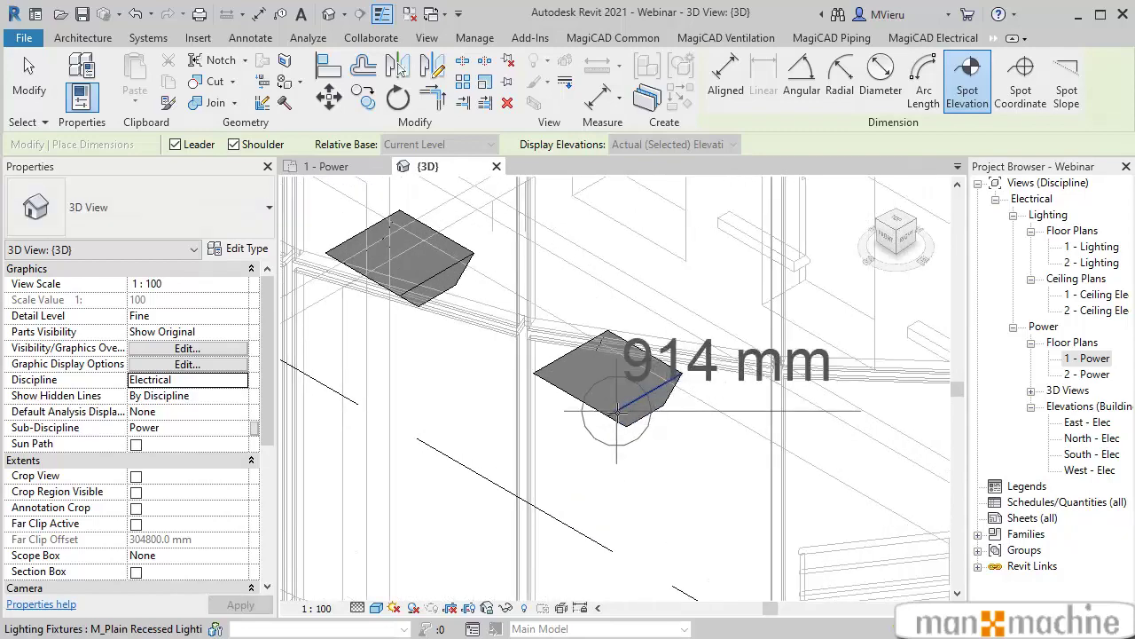
middle_drag(603, 465, 613, 412)
scroll(612, 413, down, 2)
scroll(639, 394, down, 2)
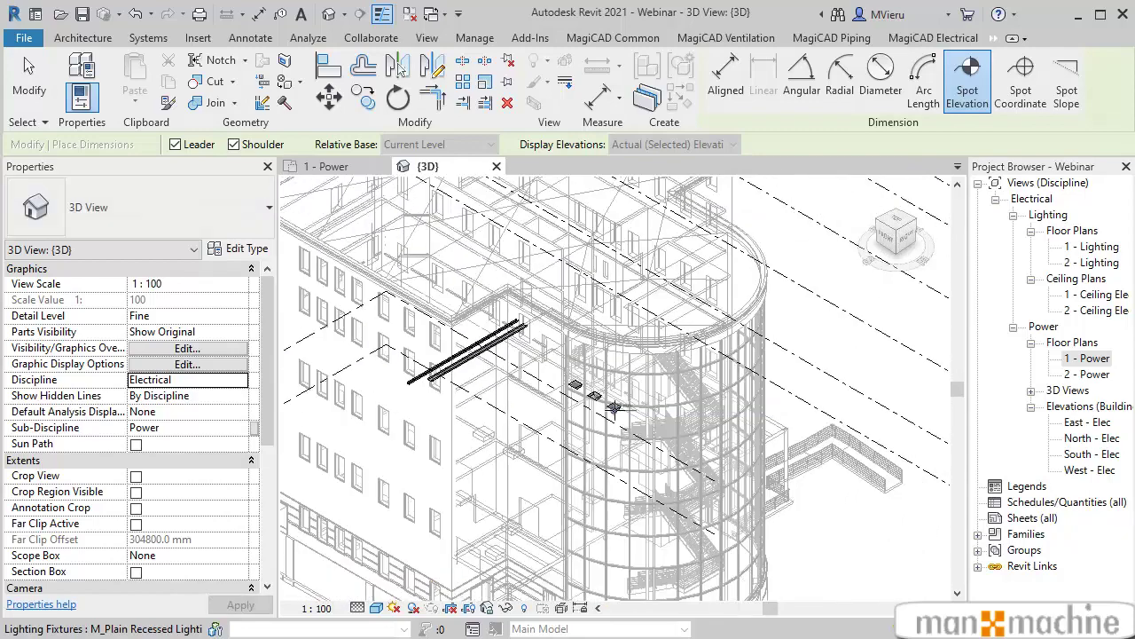
scroll(696, 374, down, 1)
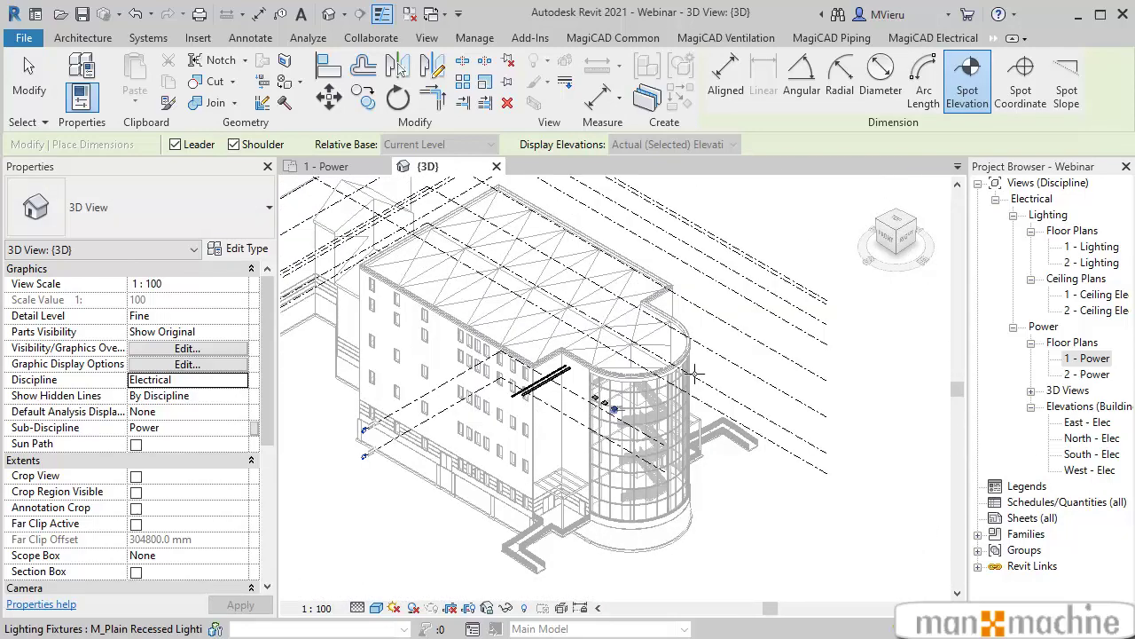
- Preview north/east spot coordinates on the cable tray, cancelling and restarting the tool once
click(1028, 86)
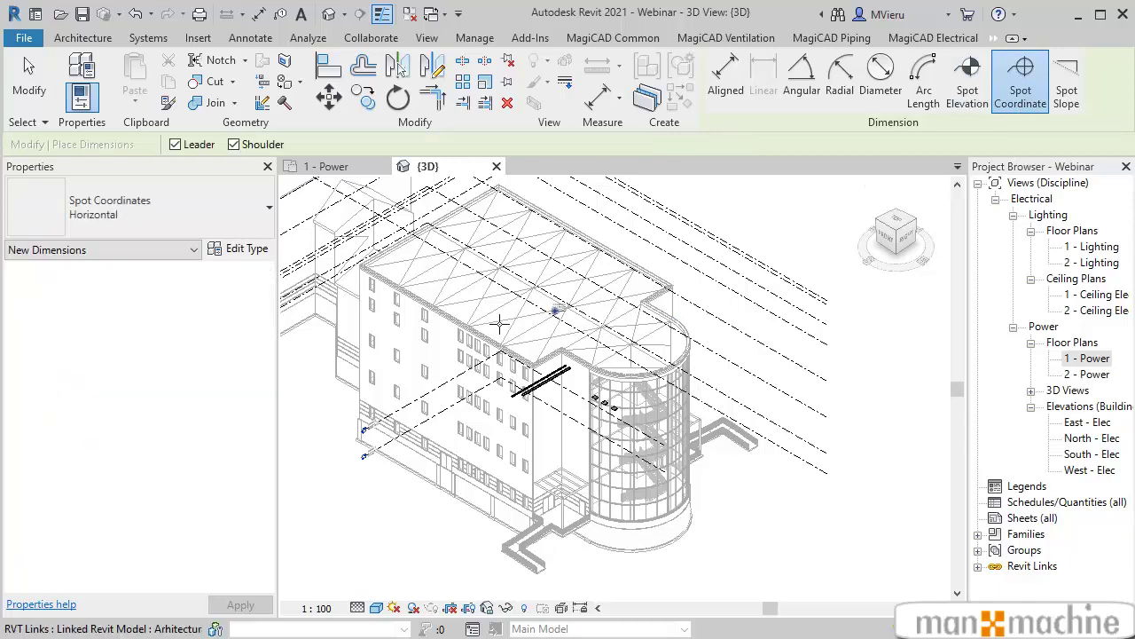
scroll(445, 378, up, 2)
scroll(532, 373, up, 2)
scroll(595, 332, up, 1)
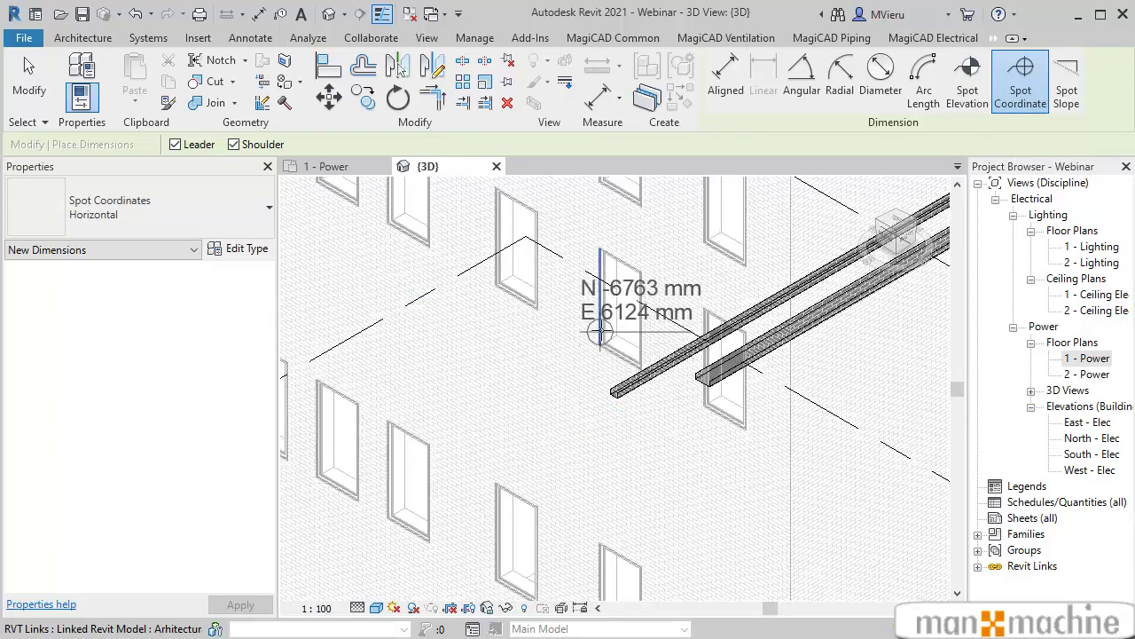
key(Escape)
key(Escape)
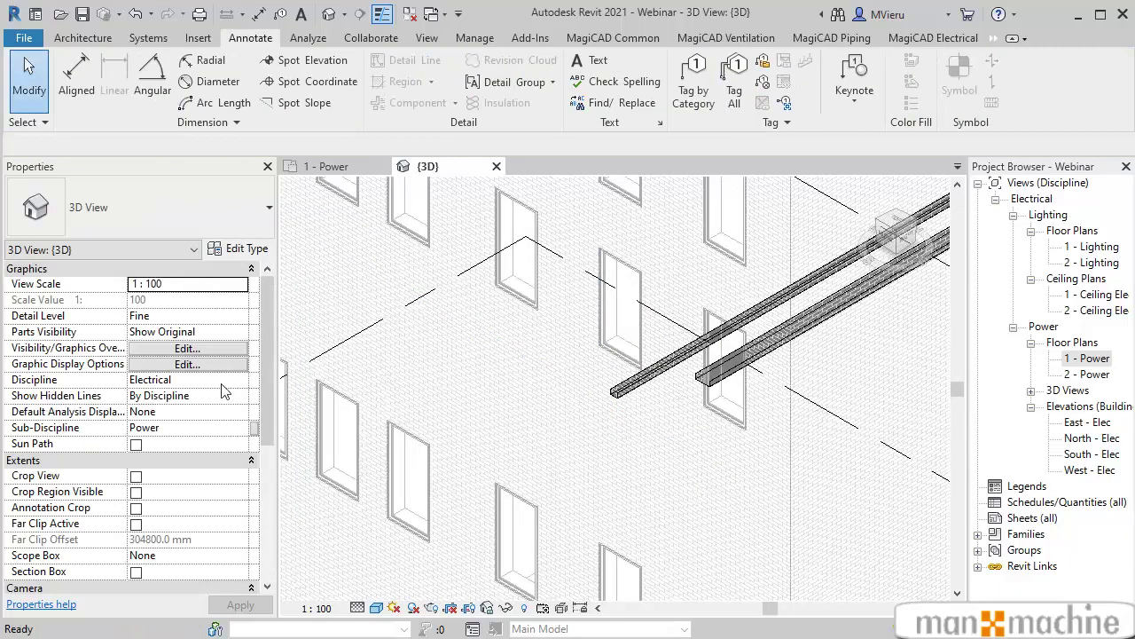
click(289, 92)
scroll(616, 397, up, 1)
scroll(619, 399, up, 1)
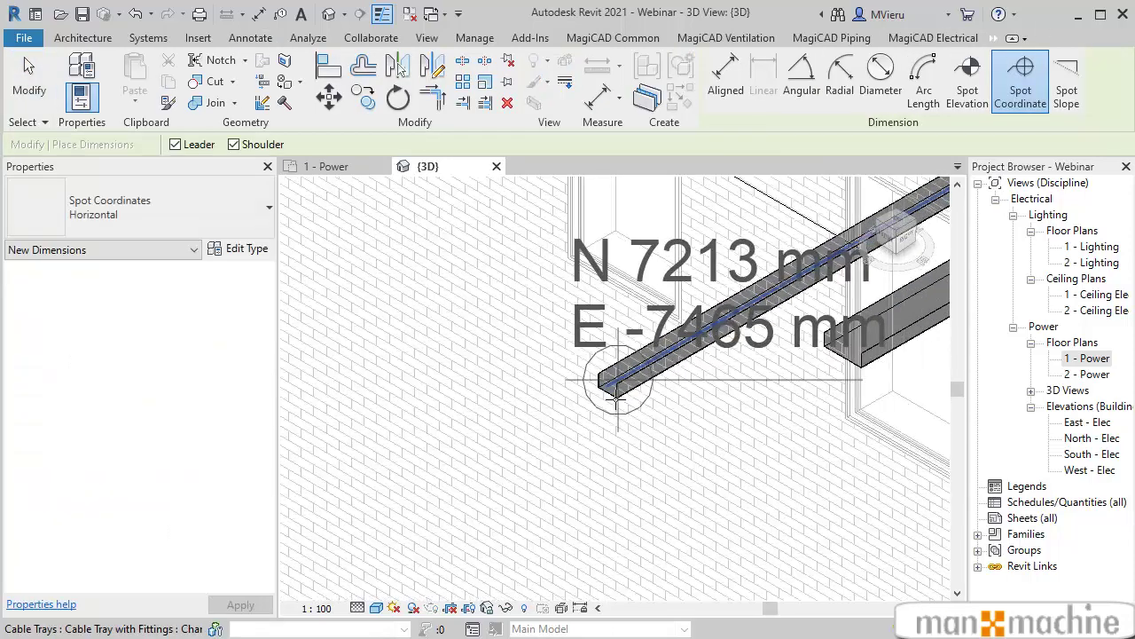
scroll(612, 390, down, 3)
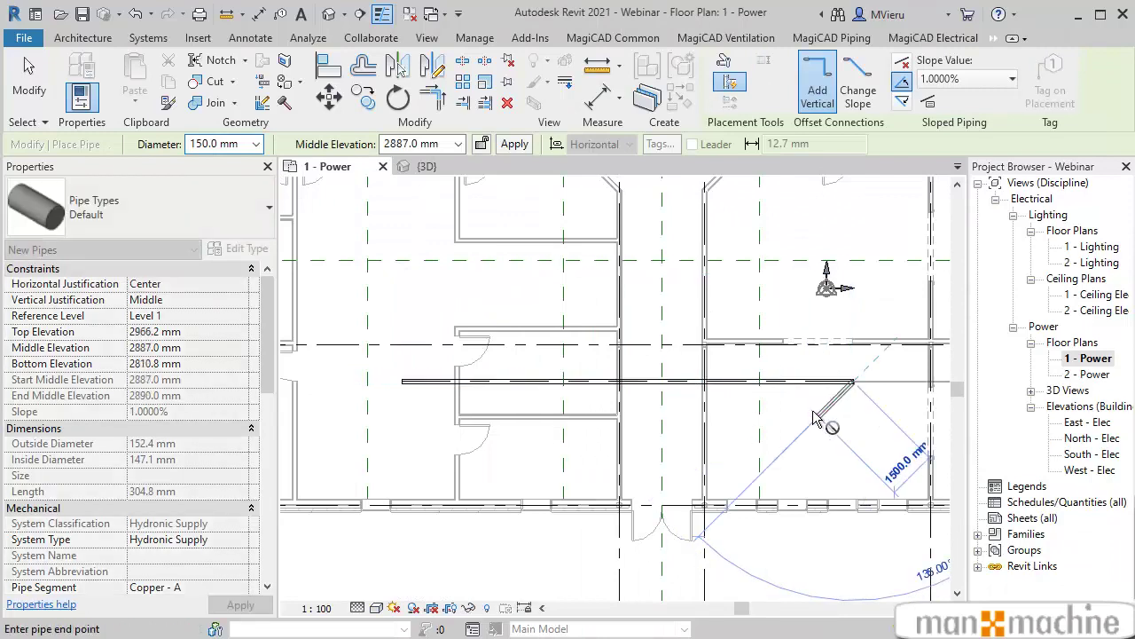
- Cut a horizontal Section 1 across the Power plan with SE and open its view
key(Escape)
key(Escape)
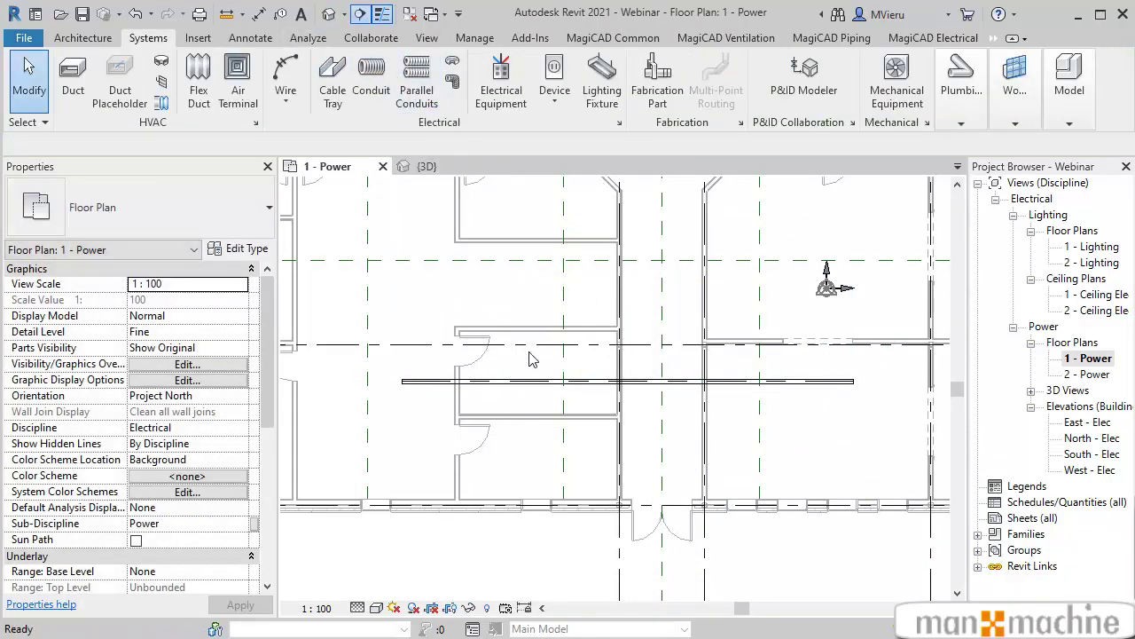
key(s)
key(e)
click(318, 403)
click(909, 403)
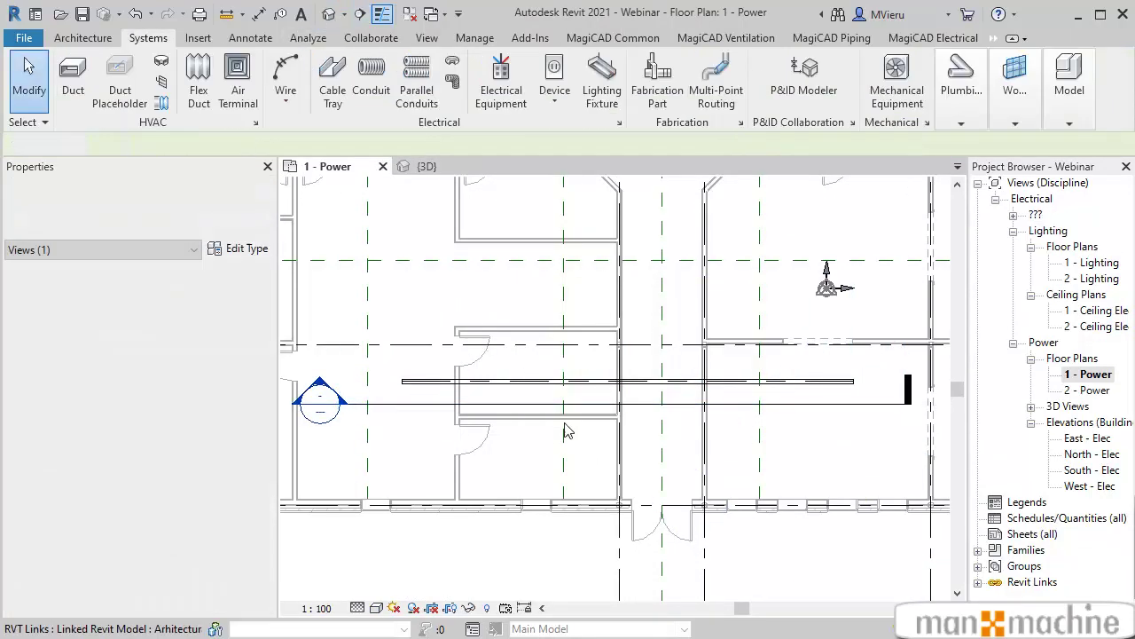
key(Escape)
double_click(346, 404)
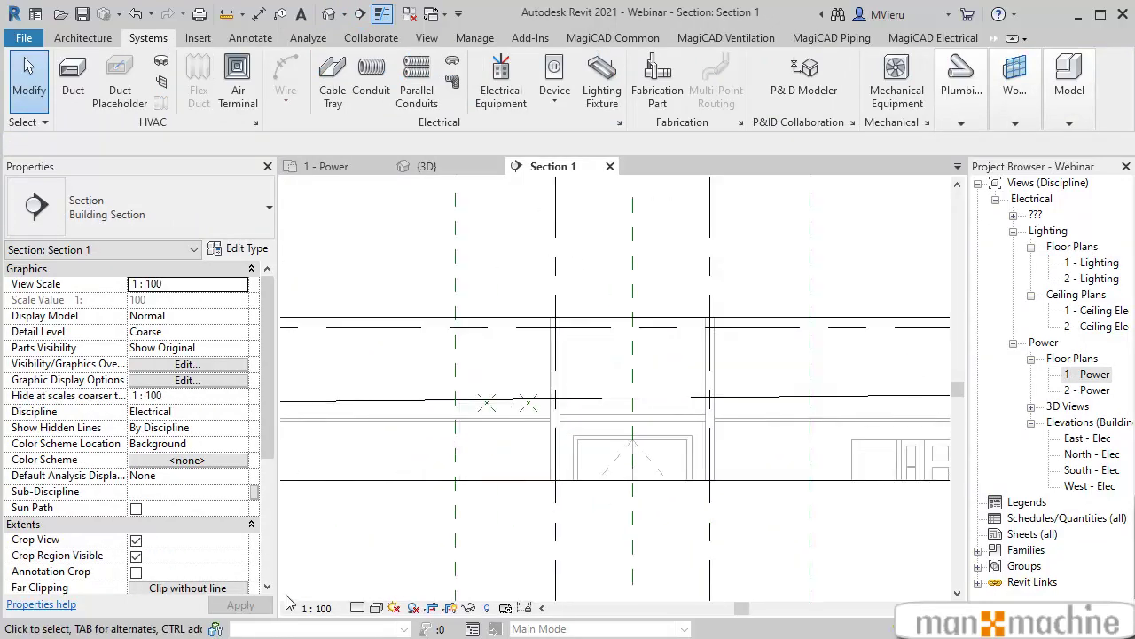
- Set Section 1 to Fine detail, then return to the 1 - Power floor plan
click(357, 608)
click(386, 588)
scroll(586, 404, down, 2)
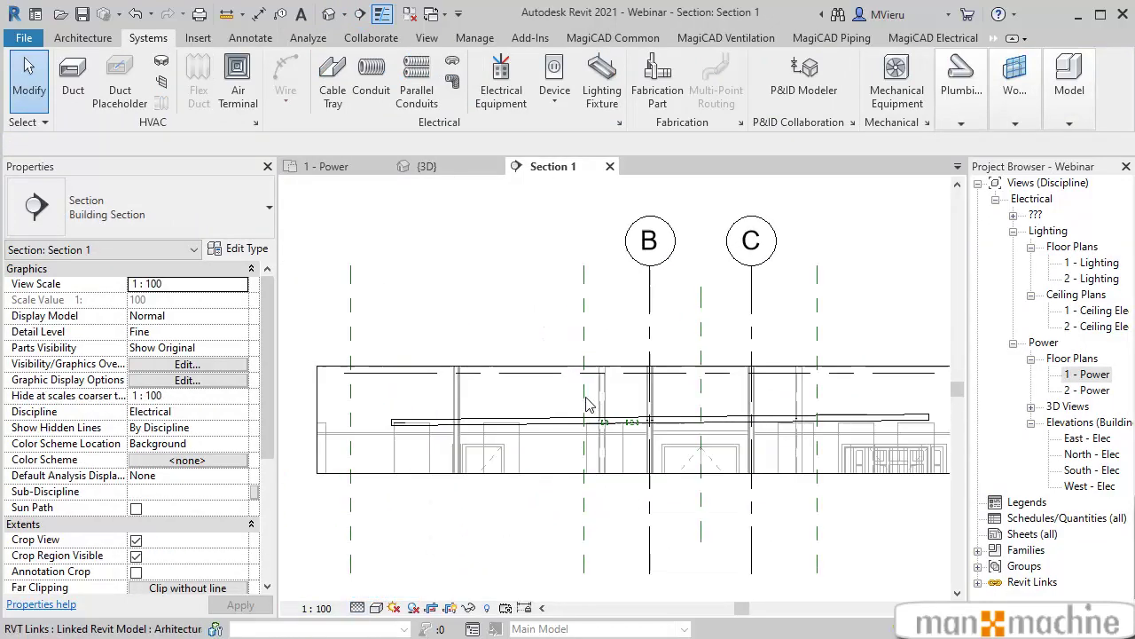
scroll(585, 403, up, 3)
scroll(586, 404, down, 2)
double_click(1087, 374)
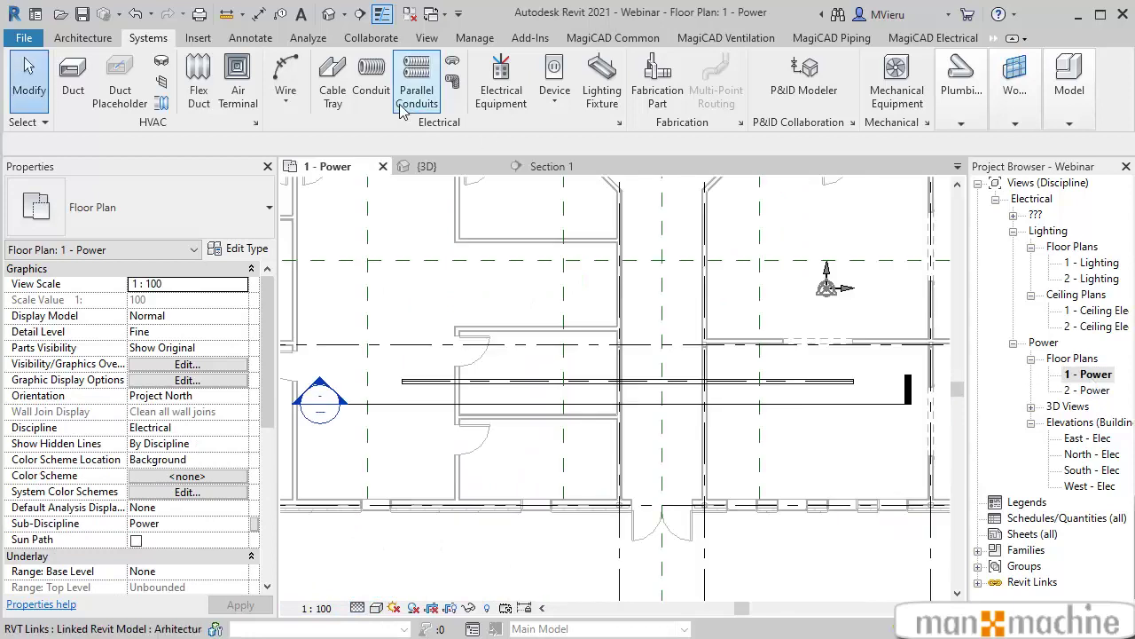
click(274, 39)
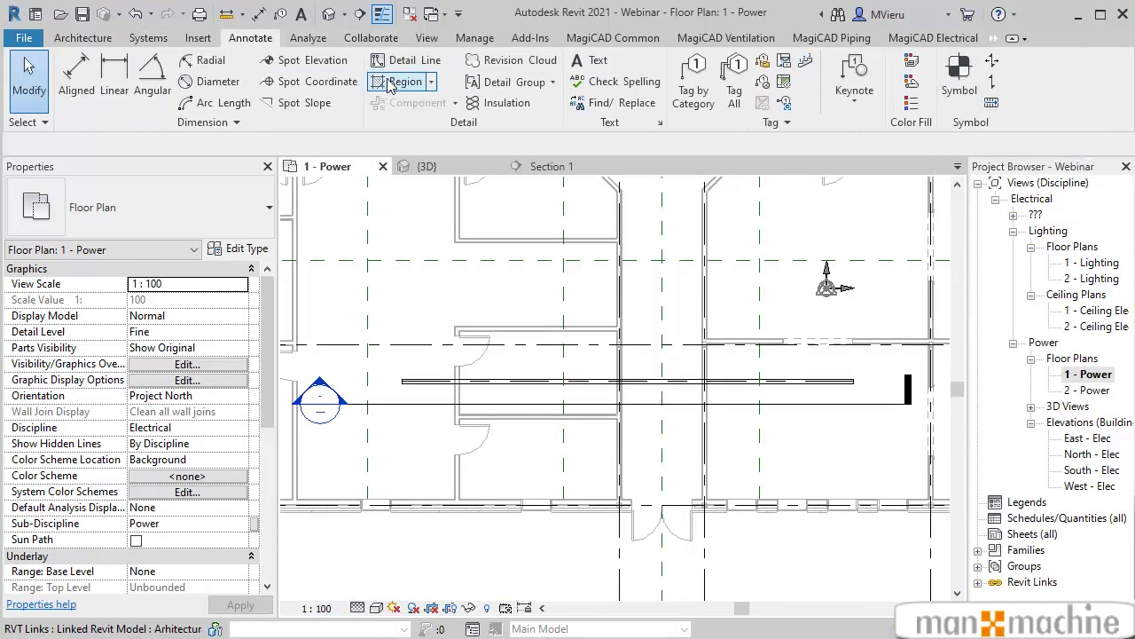
scroll(773, 275, up, 3)
key(Escape)
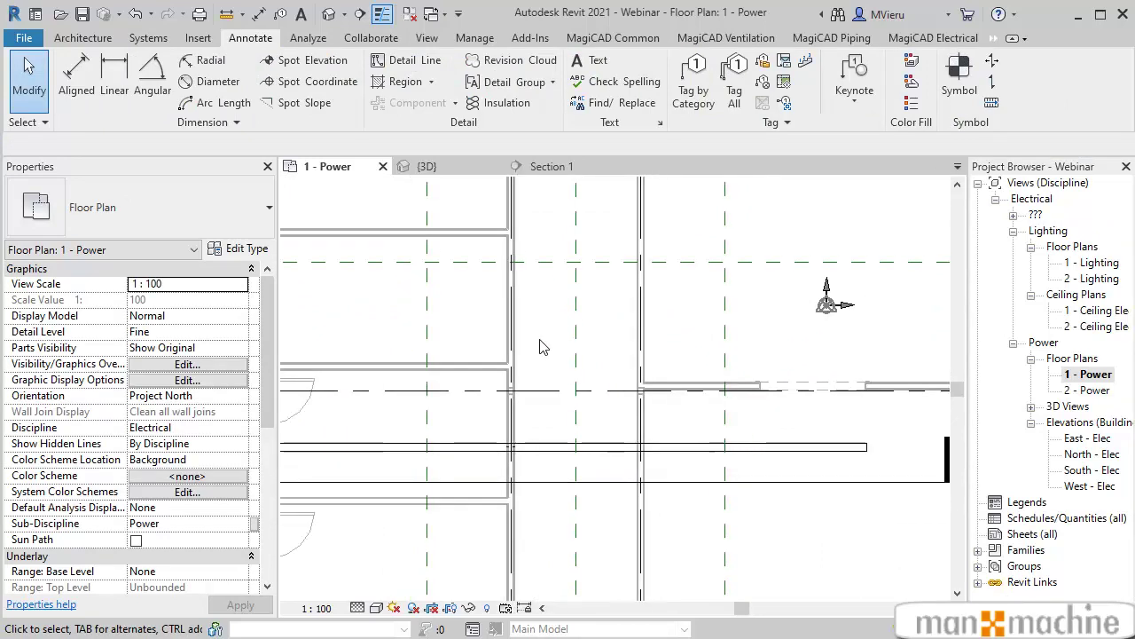
scroll(543, 346, down, 2)
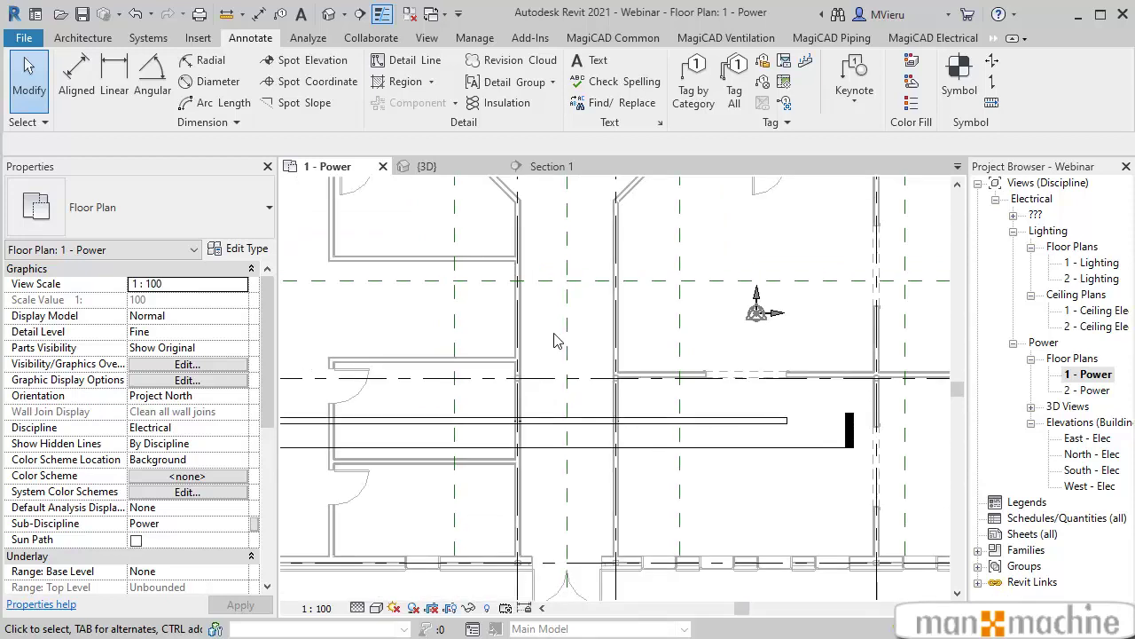
scroll(554, 337, down, 1)
scroll(554, 334, down, 1)
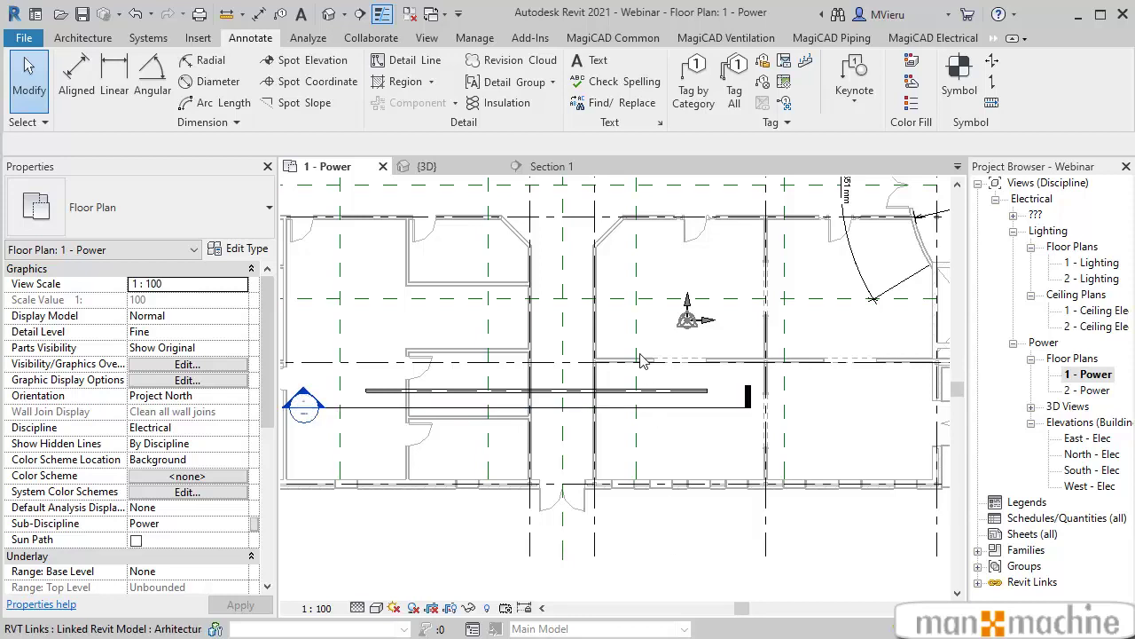
scroll(646, 372, down, 1)
scroll(646, 372, down, 1)
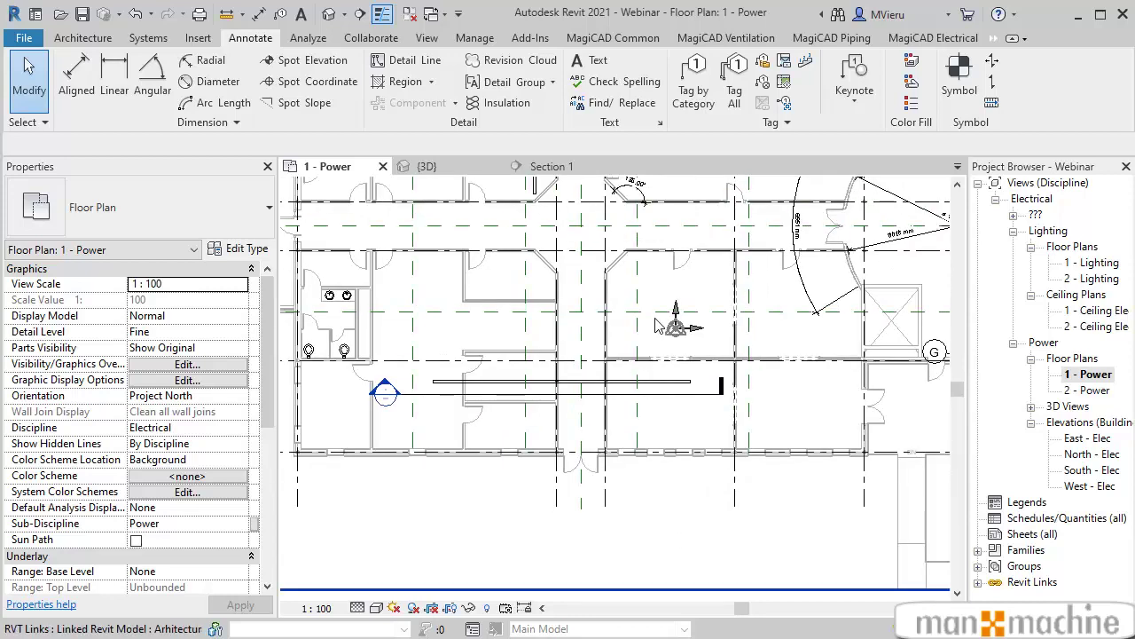
middle_drag(658, 327, 686, 505)
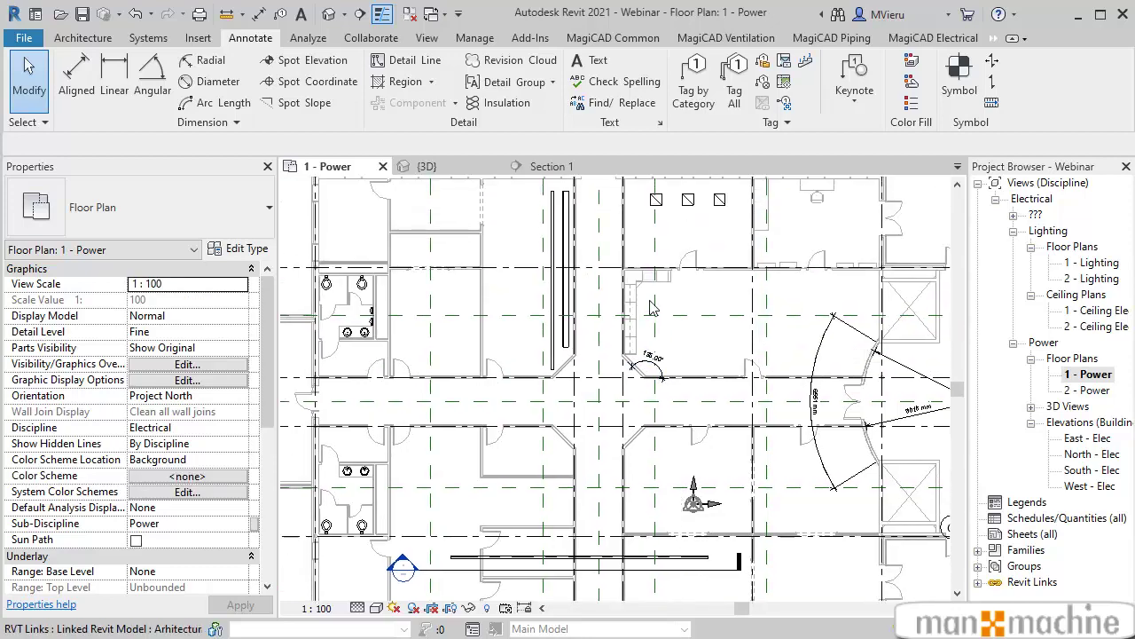
scroll(650, 308, down, 1)
scroll(646, 303, up, 1)
scroll(629, 299, up, 1)
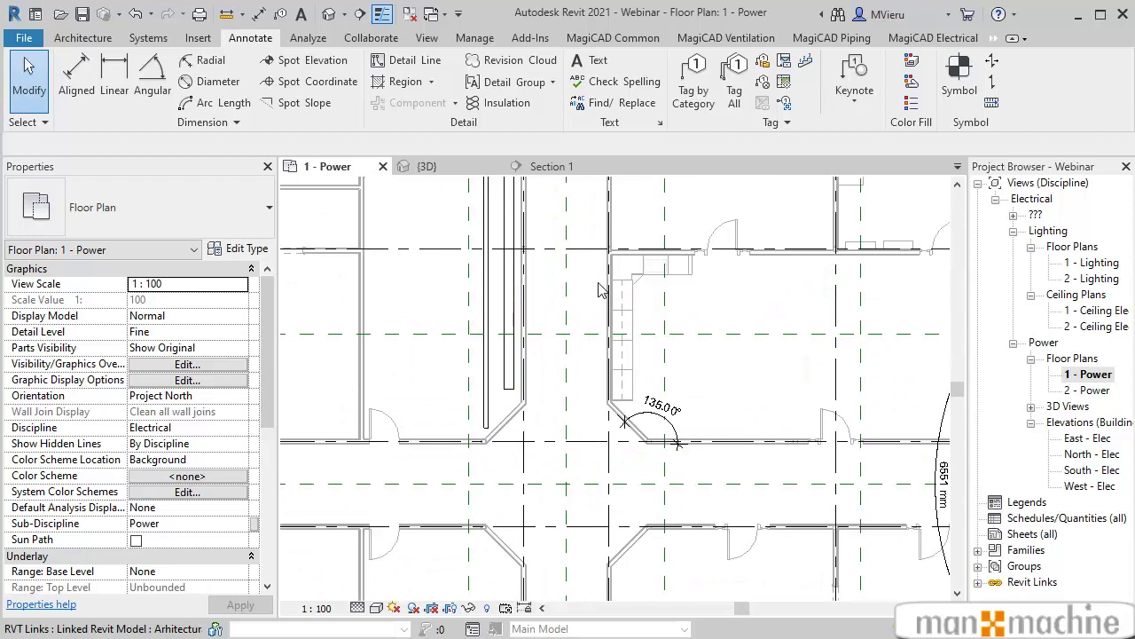
middle_drag(600, 289, 619, 487)
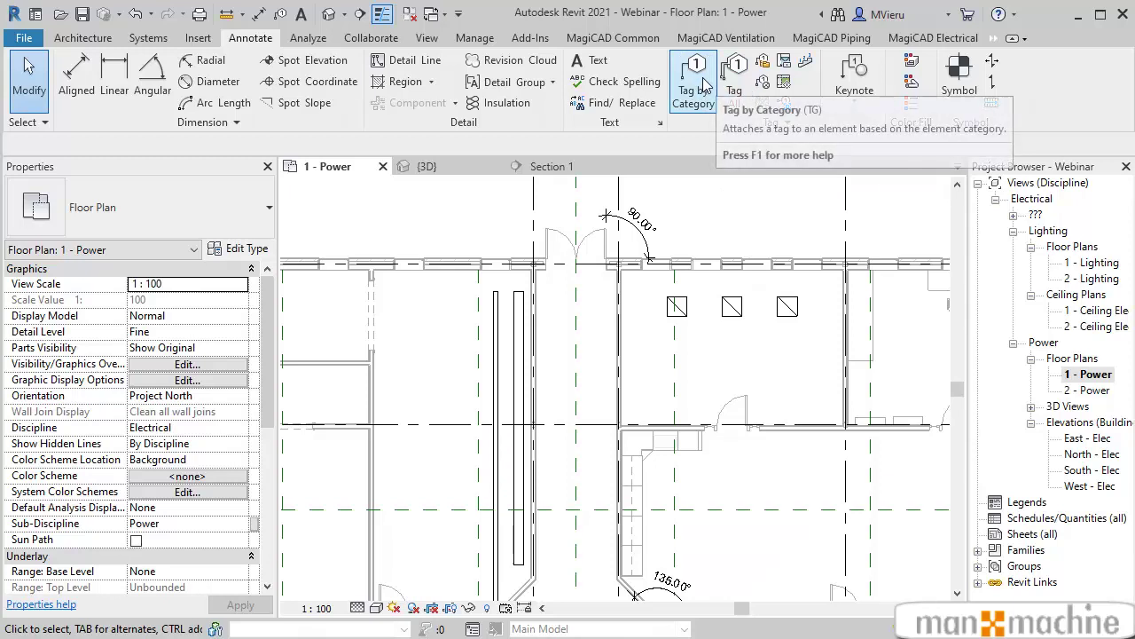
- Tag the left vertical cable tray with a 150 mmx100 mm size tag and select it
click(705, 85)
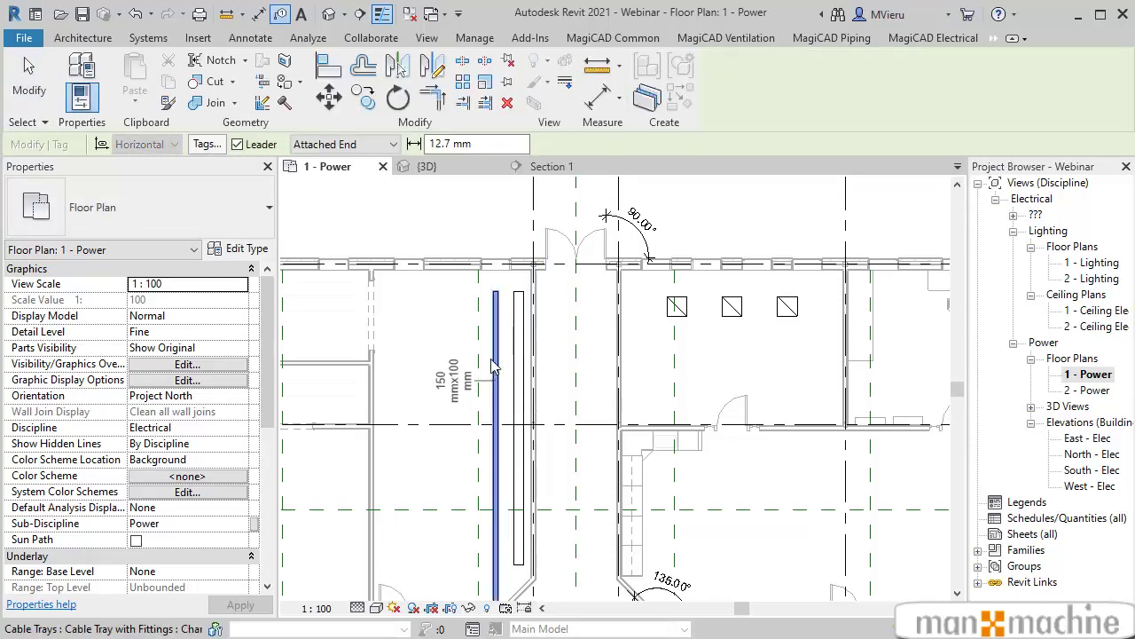
scroll(474, 346, up, 2)
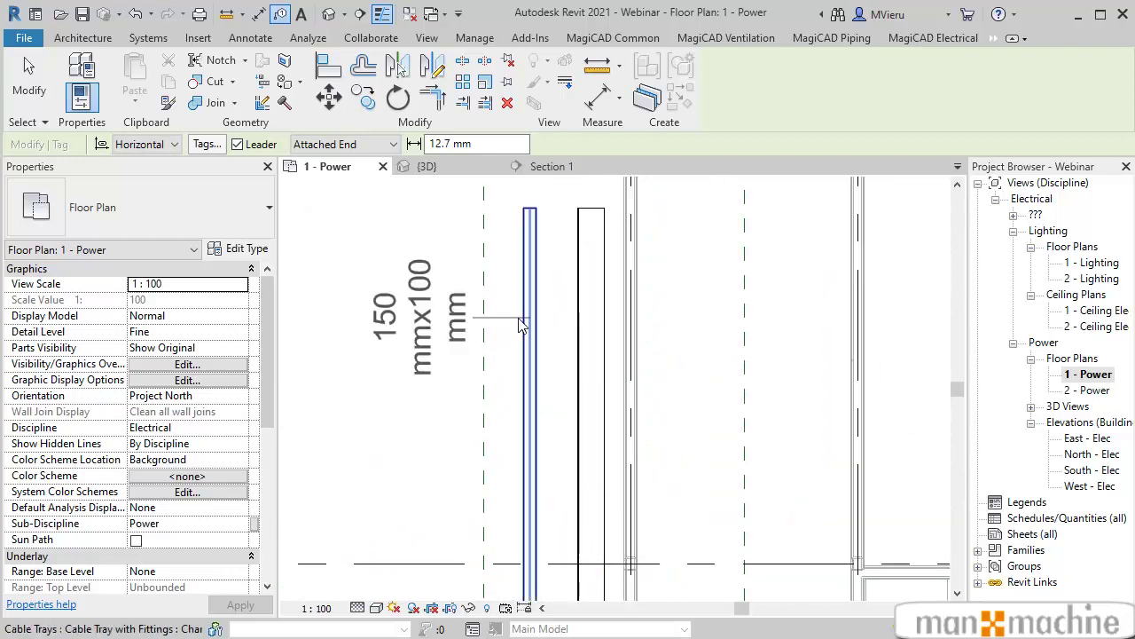
scroll(450, 369, up, 2)
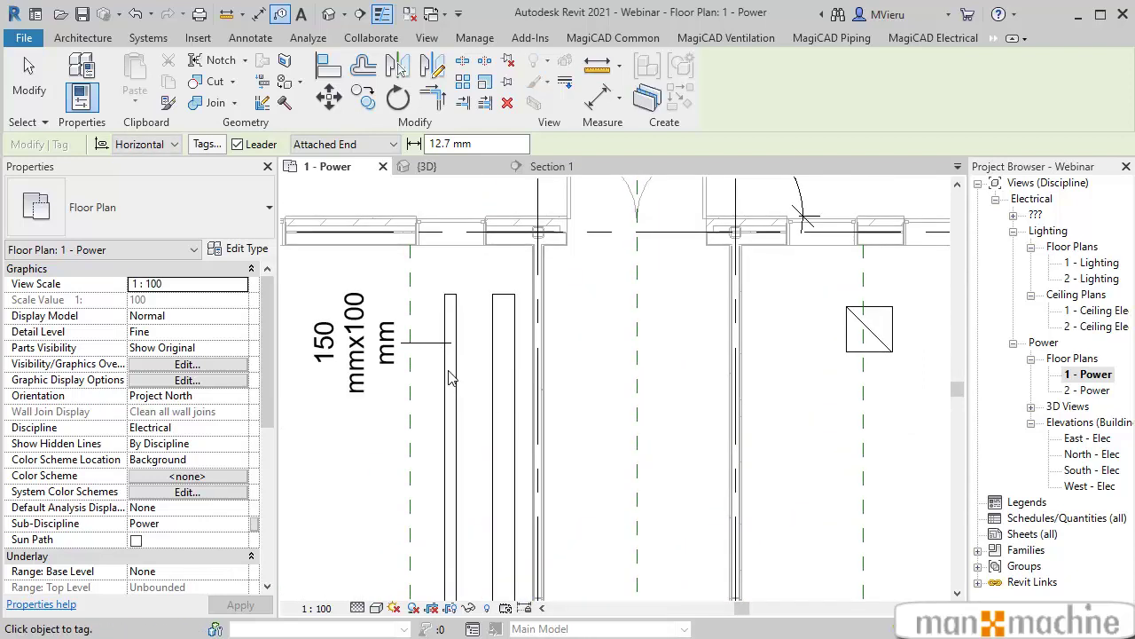
click(450, 377)
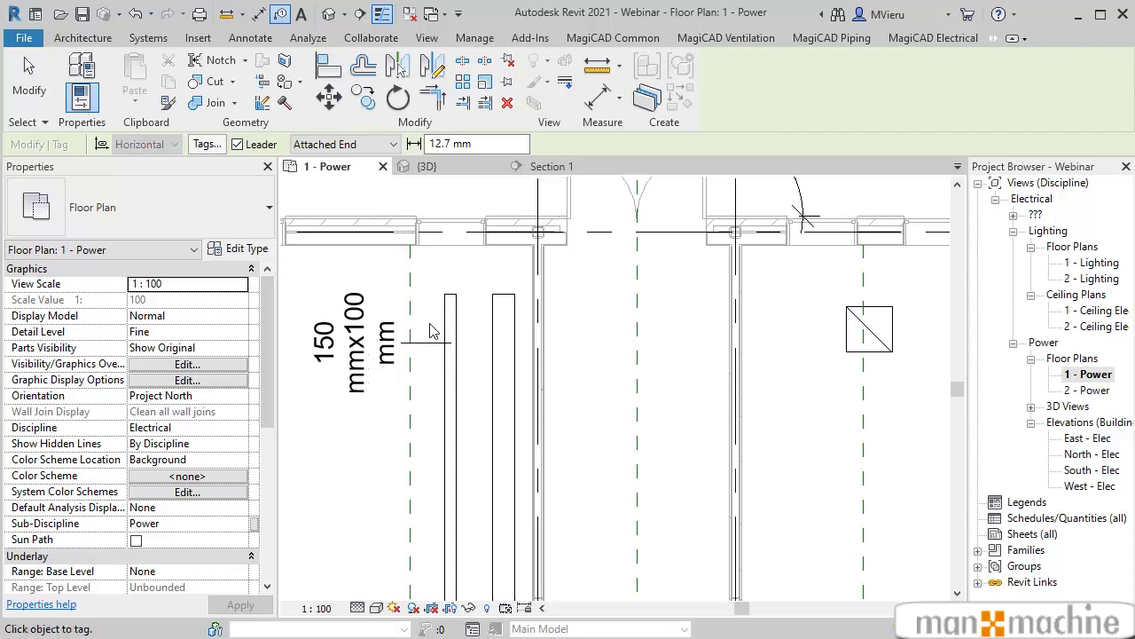
click(394, 402)
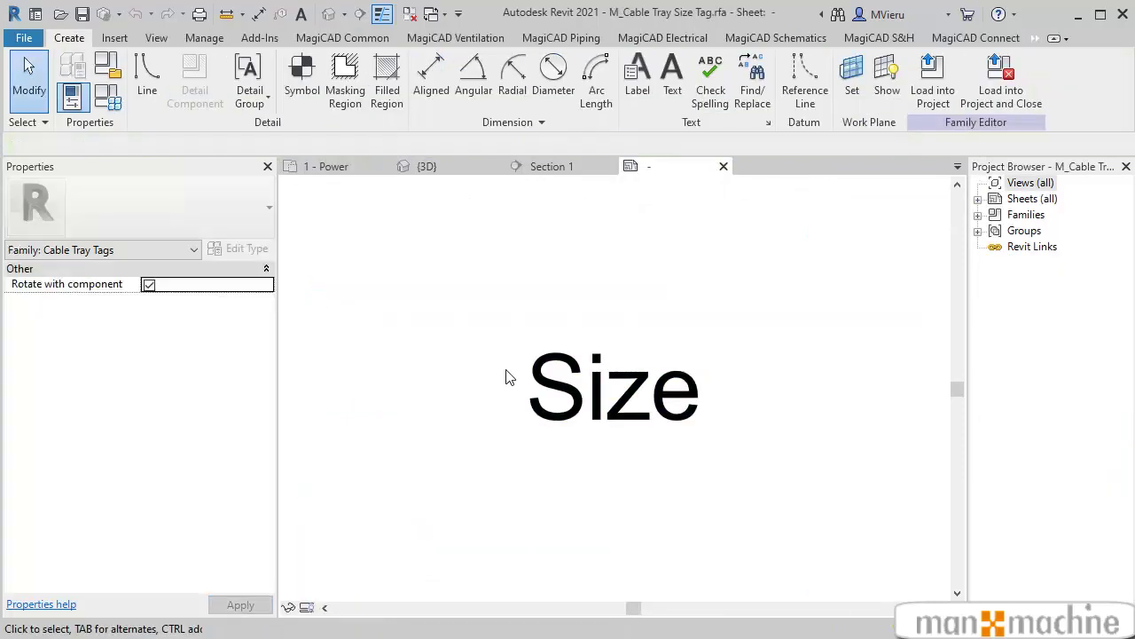
- Add Family Name and Bottom Elevation to the tag's Size label
click(520, 380)
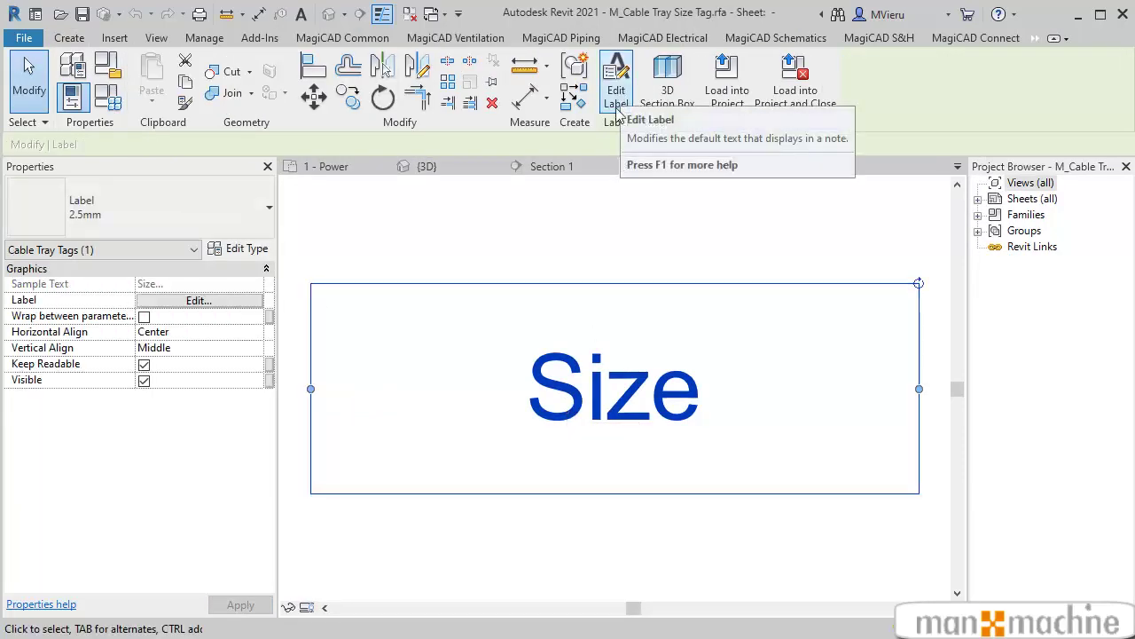
click(621, 97)
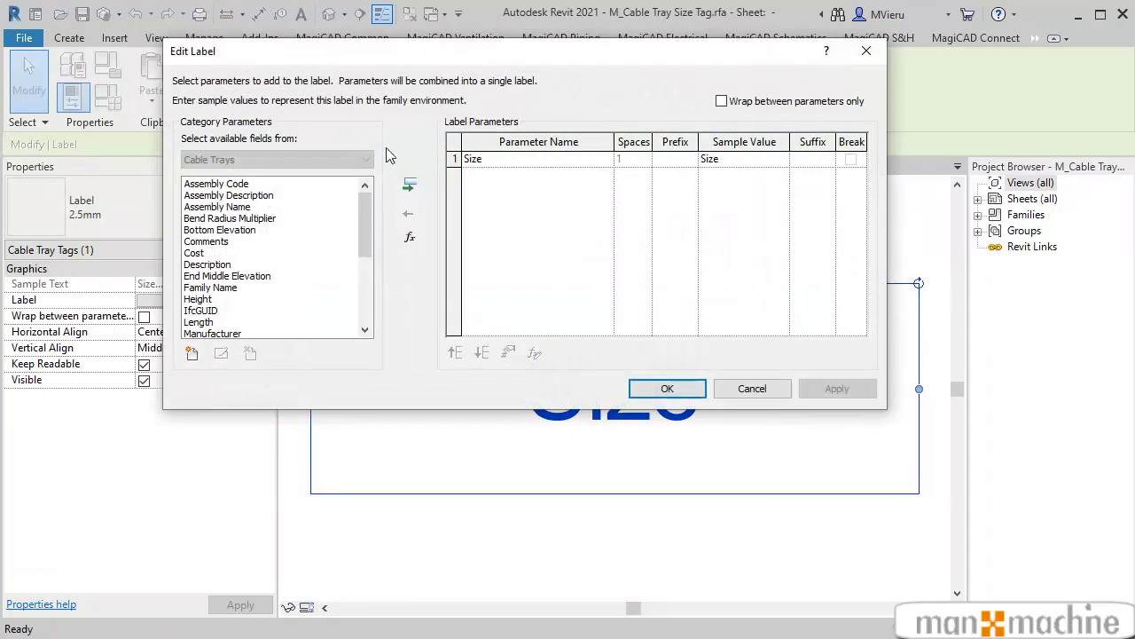
scroll(267, 257, down, 1)
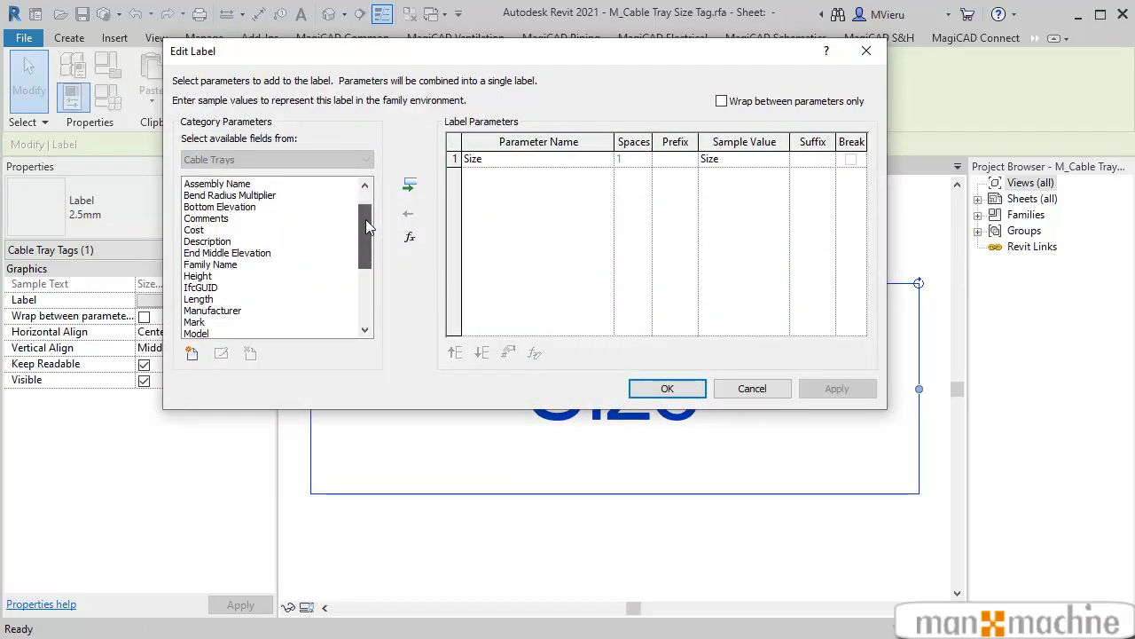
scroll(231, 264, down, 1)
click(222, 256)
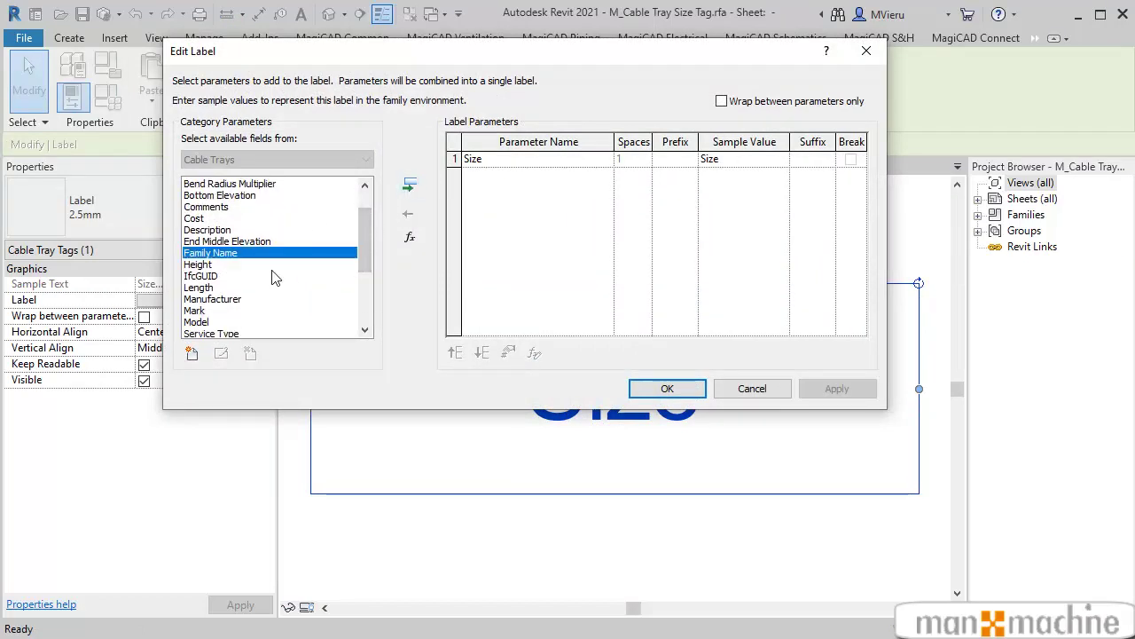
scroll(307, 241, down, 1)
click(409, 185)
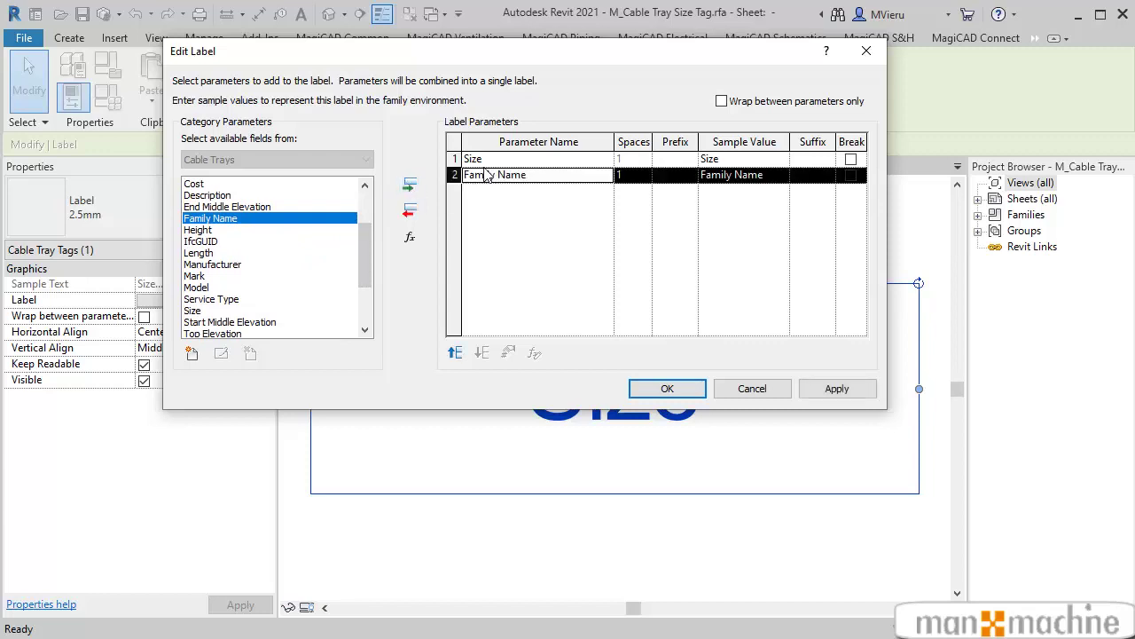
scroll(229, 280, down, 1)
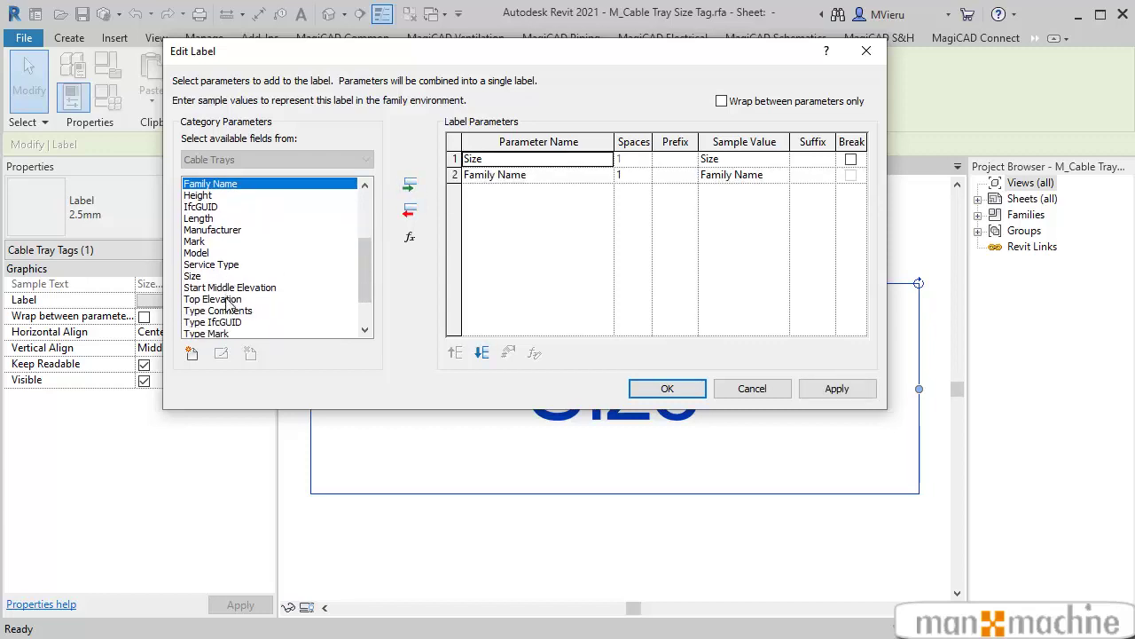
scroll(228, 301, up, 1)
scroll(236, 257, up, 2)
click(243, 232)
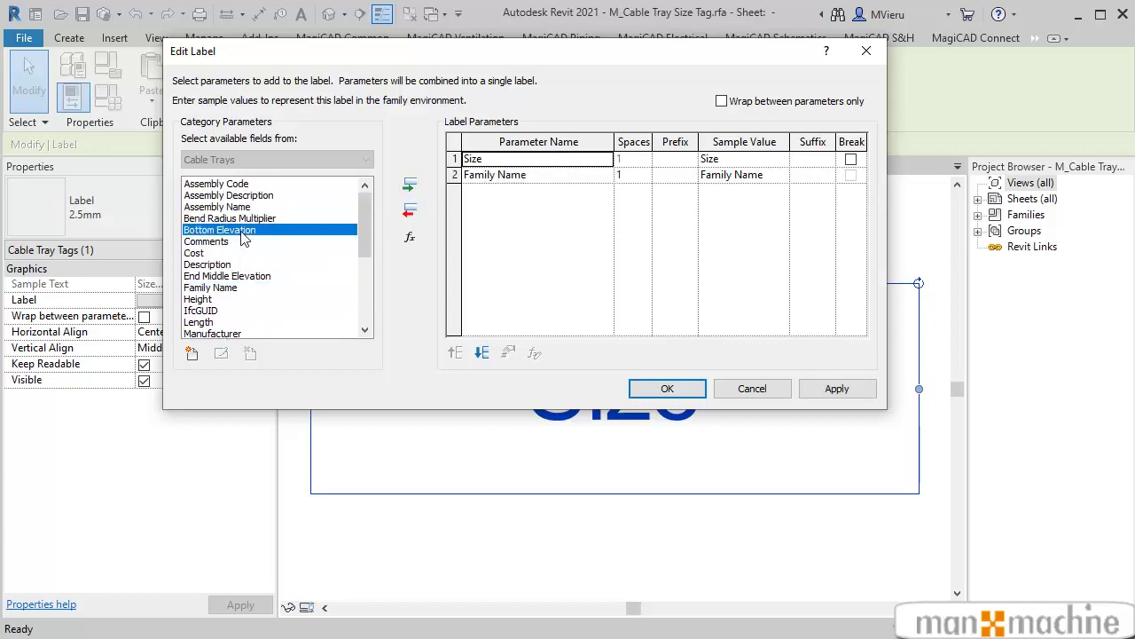
click(409, 184)
- Put Family Name on top with line breaks after Family Name and Size, widen the label, and load the family
click(492, 177)
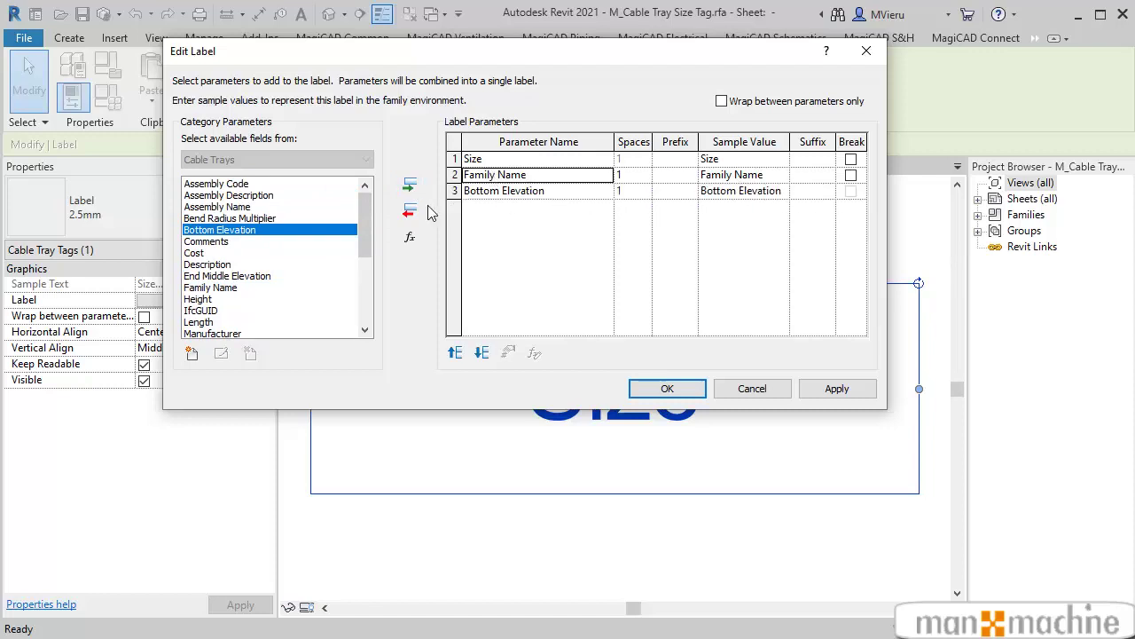
click(482, 353)
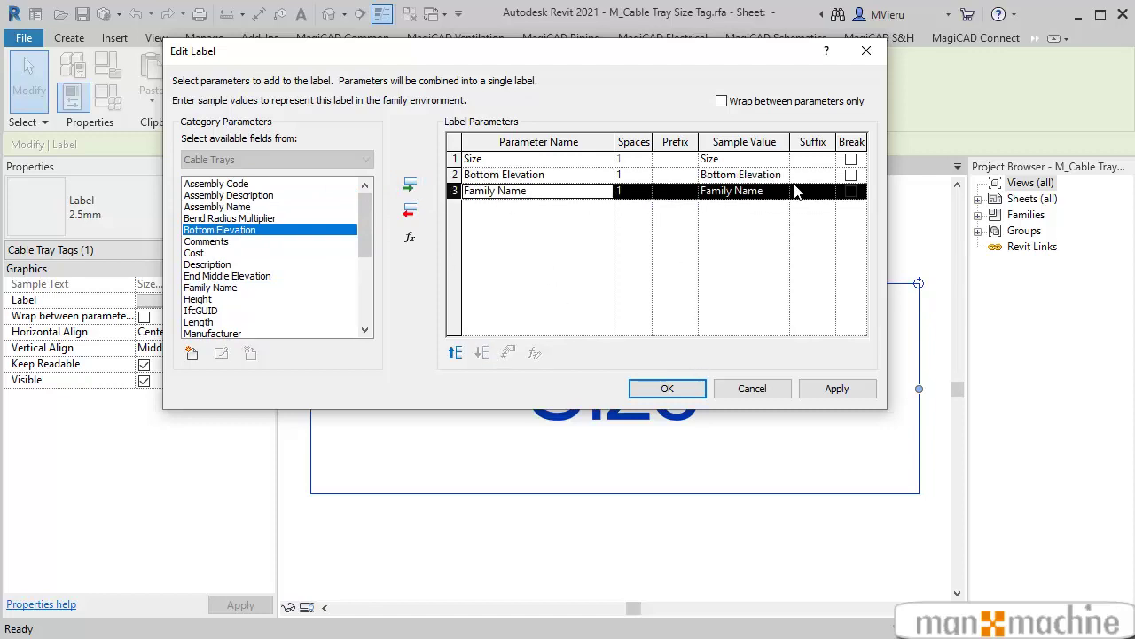
click(455, 352)
click(455, 352)
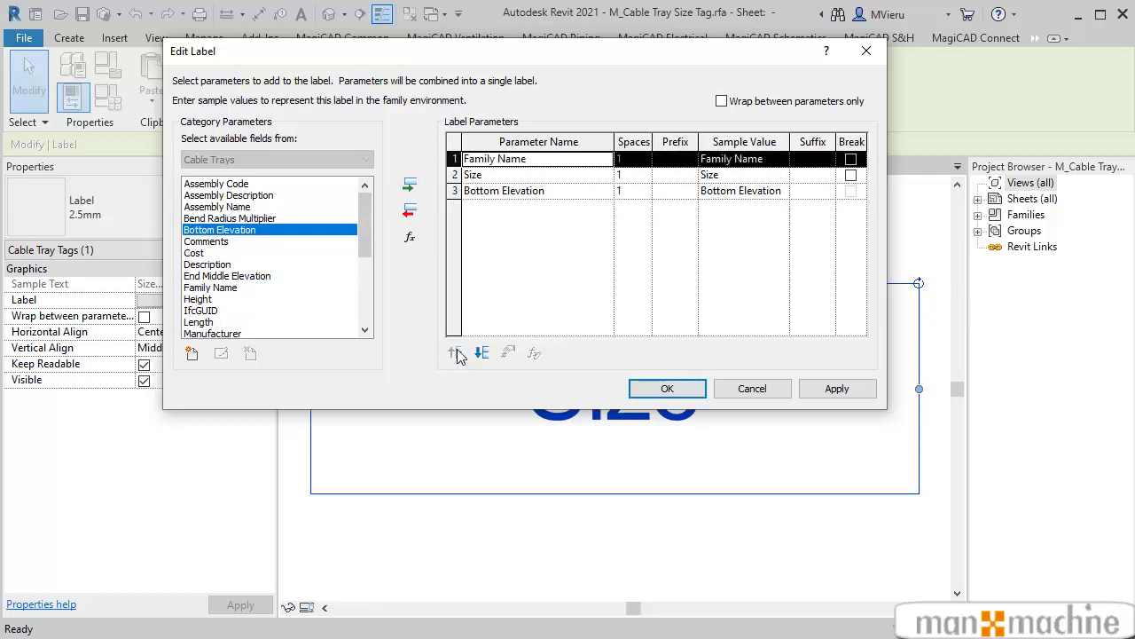
click(850, 160)
click(851, 175)
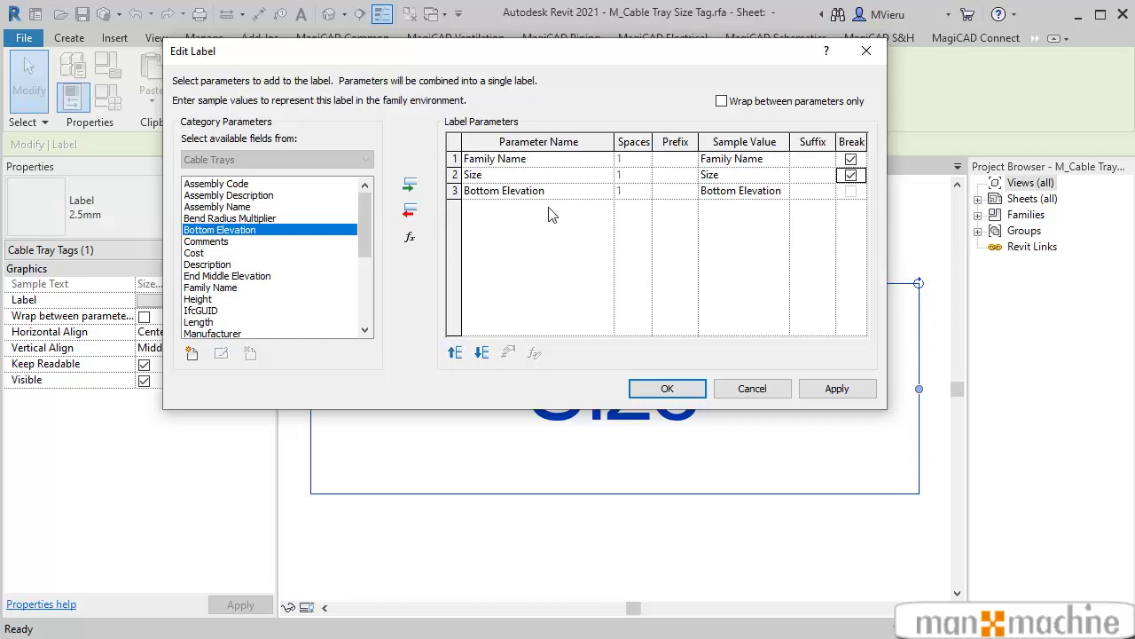
click(665, 389)
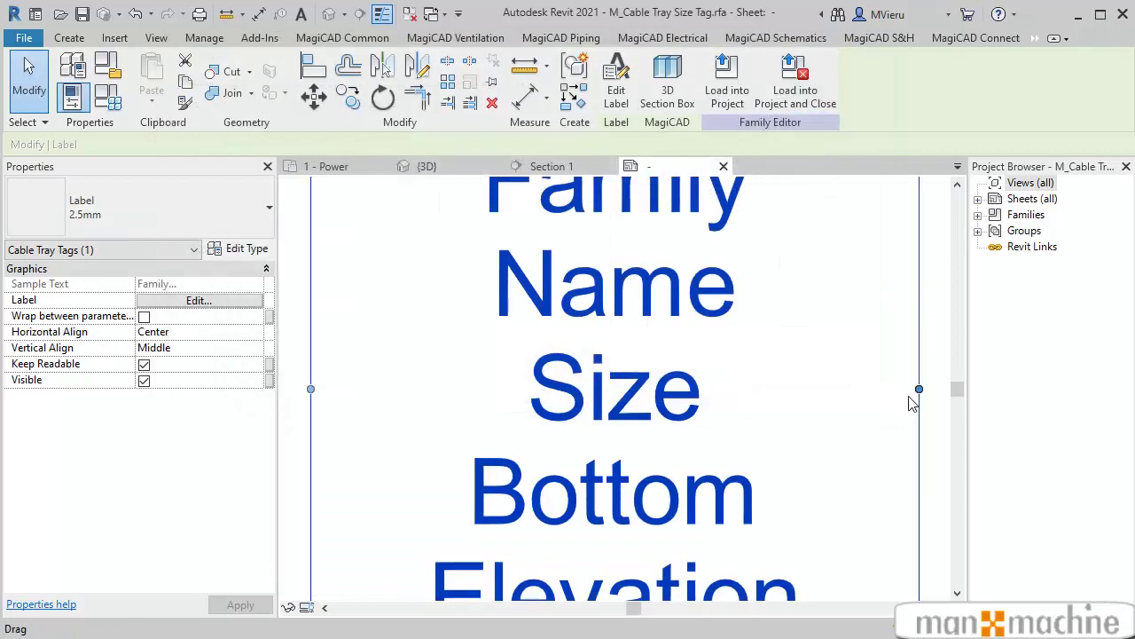
drag(919, 389, 932, 392)
click(795, 88)
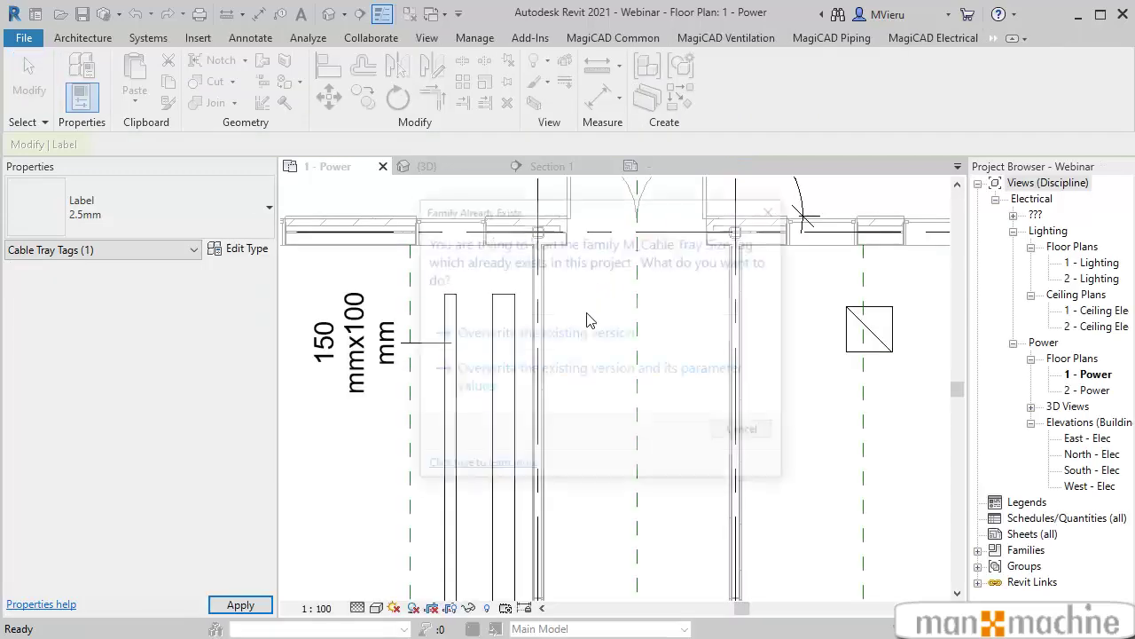
- Overwrite the existing tag family version and bring the updated tray tag into view
click(539, 382)
mouse_move(399, 465)
middle_down()
mouse_move(443, 466)
mouse_move(501, 382)
middle_up()
scroll(501, 382, up, 2)
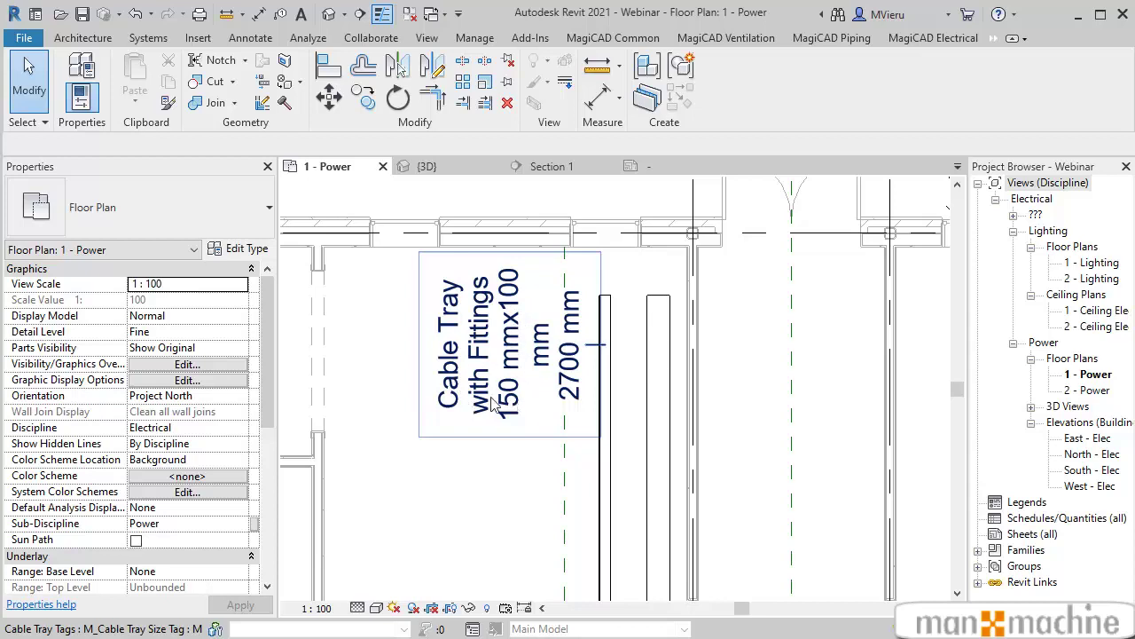
scroll(504, 411, down, 2)
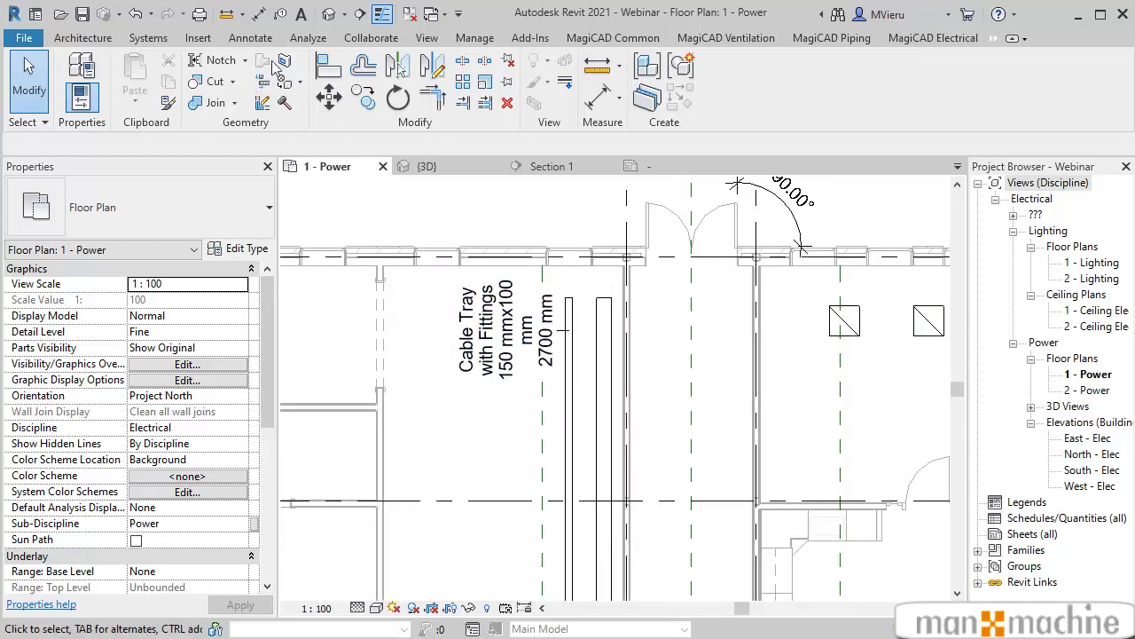
- Cancel tagging and reopen the placed tag's M_Cable Tray Size Tag family for editing
click(250, 37)
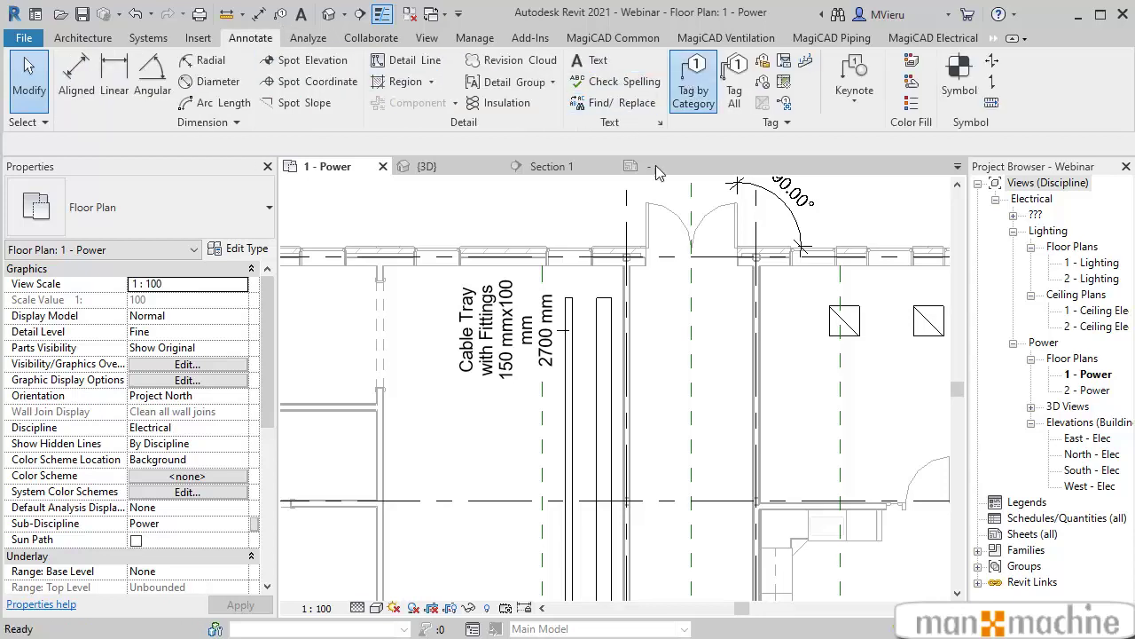
click(510, 328)
scroll(561, 415, up, 3)
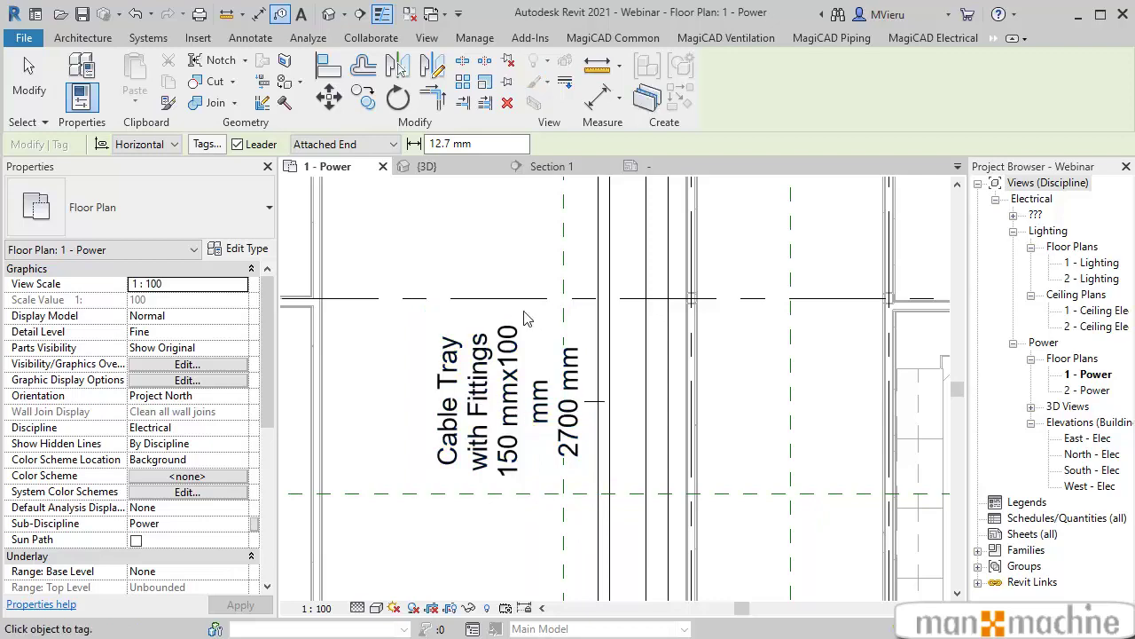
scroll(486, 401, down, 3)
scroll(501, 397, up, 1)
key(Escape)
click(501, 396)
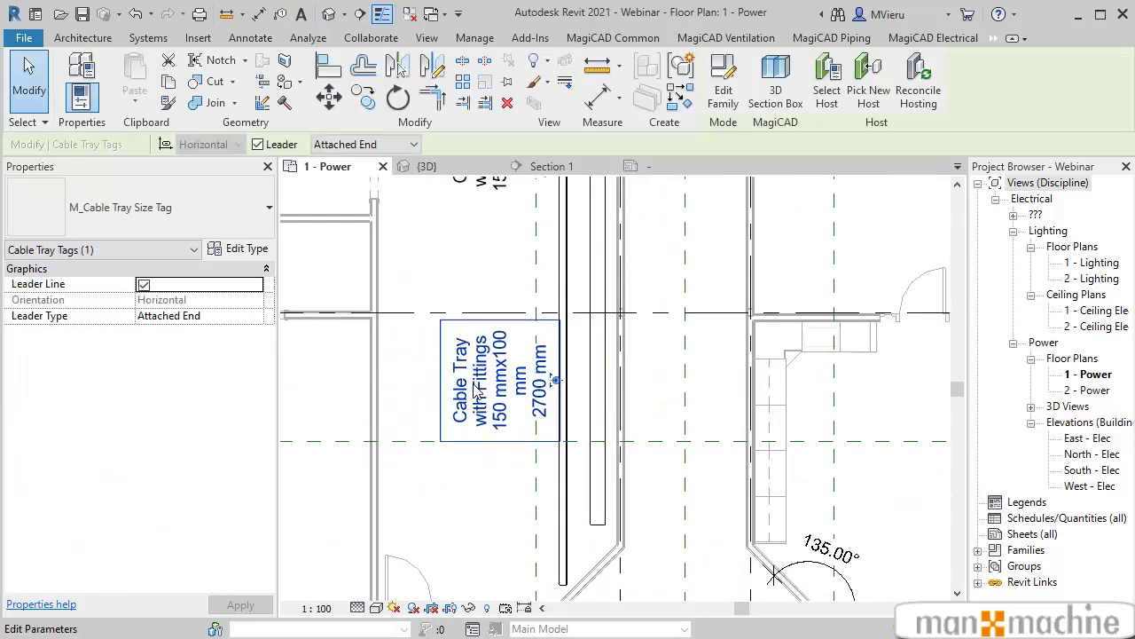
click(722, 96)
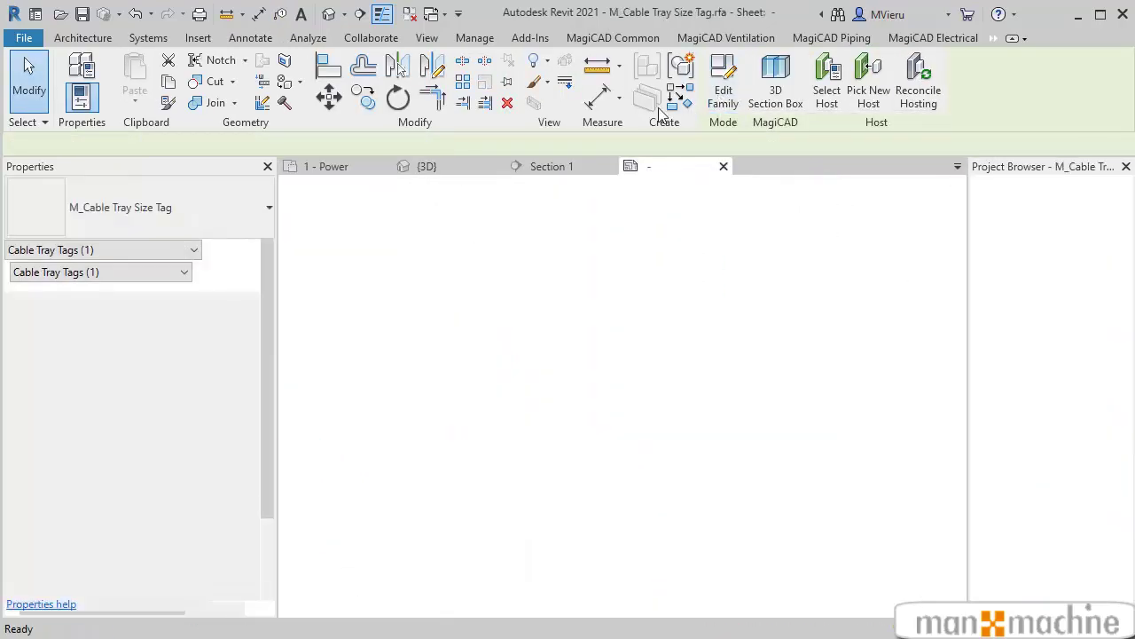
- Save the tag family as Pat de cabluri.rfa on the Desktop
click(27, 39)
mouse_move(70, 247)
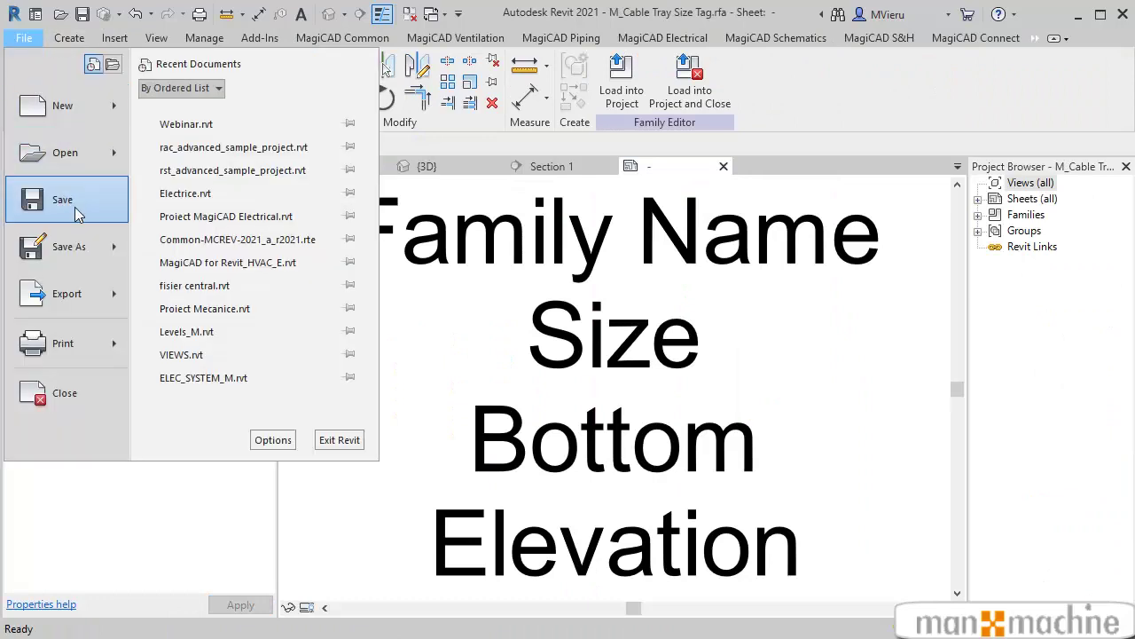
click(188, 229)
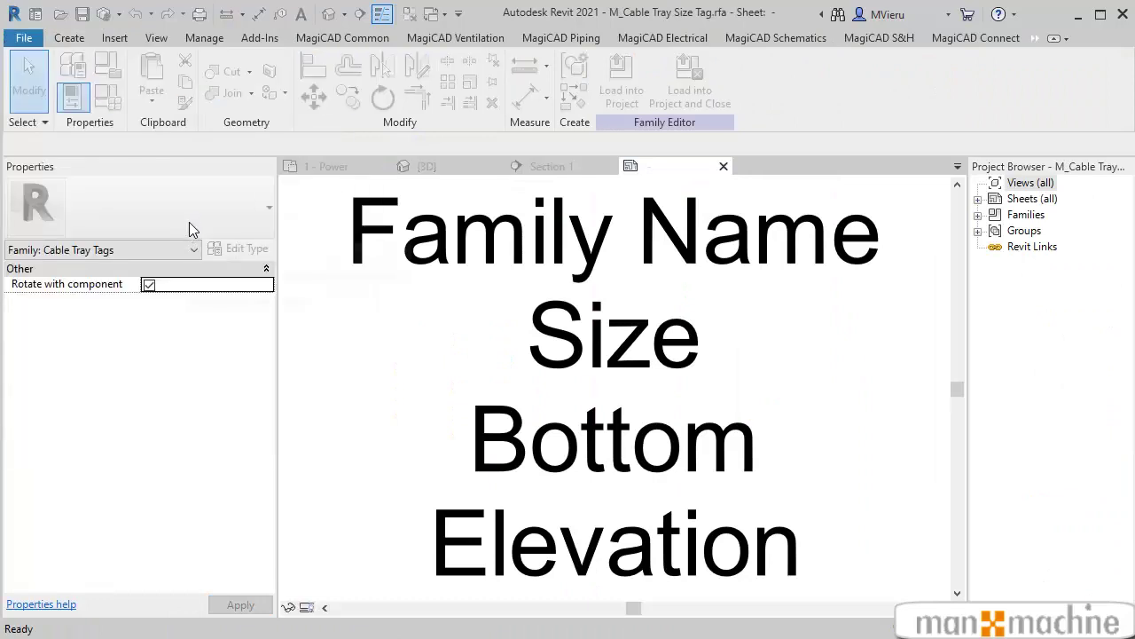
drag(542, 165, 577, 121)
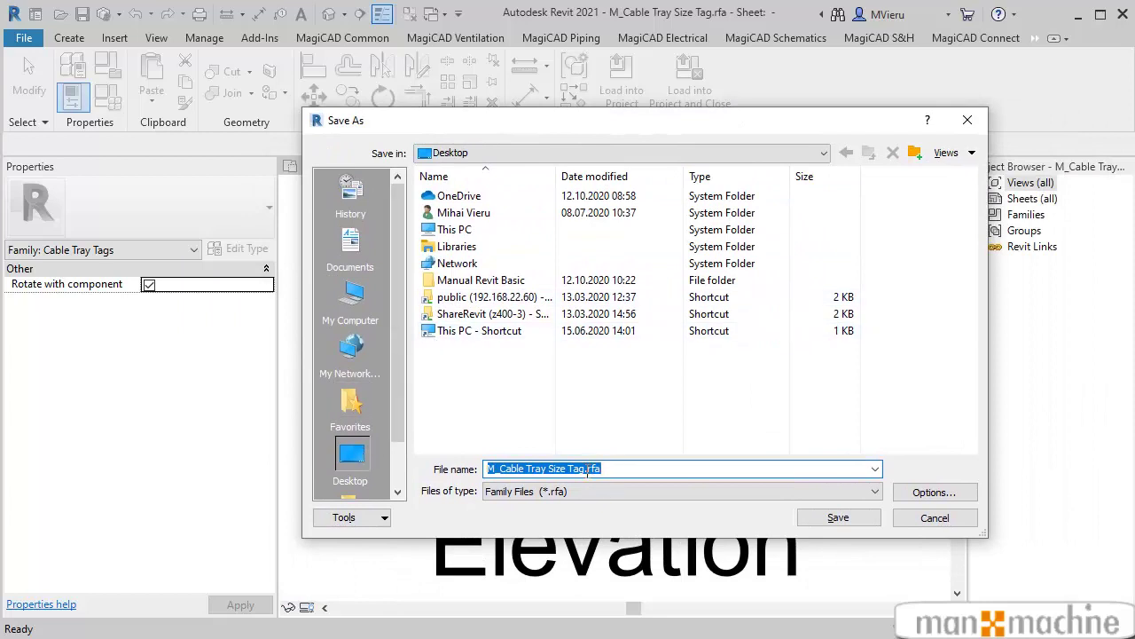
drag(589, 470, 470, 463)
text(Pat de cabluri)
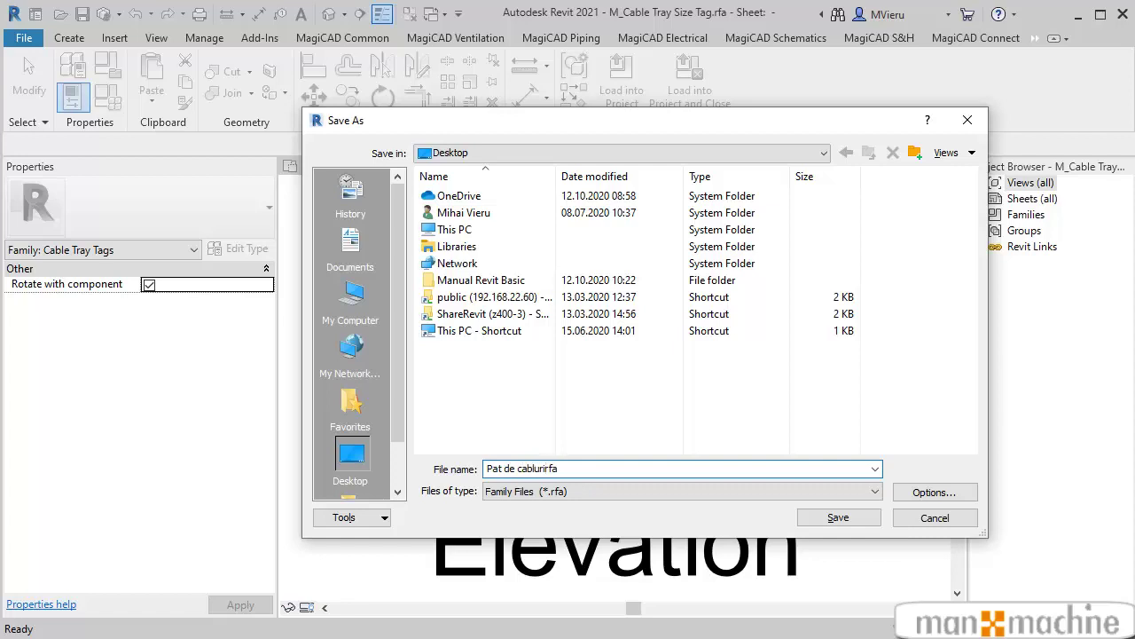
click(839, 517)
- Replace the label's Bottom Elevation, Family Name and Size parameters with Top Elevation
click(608, 362)
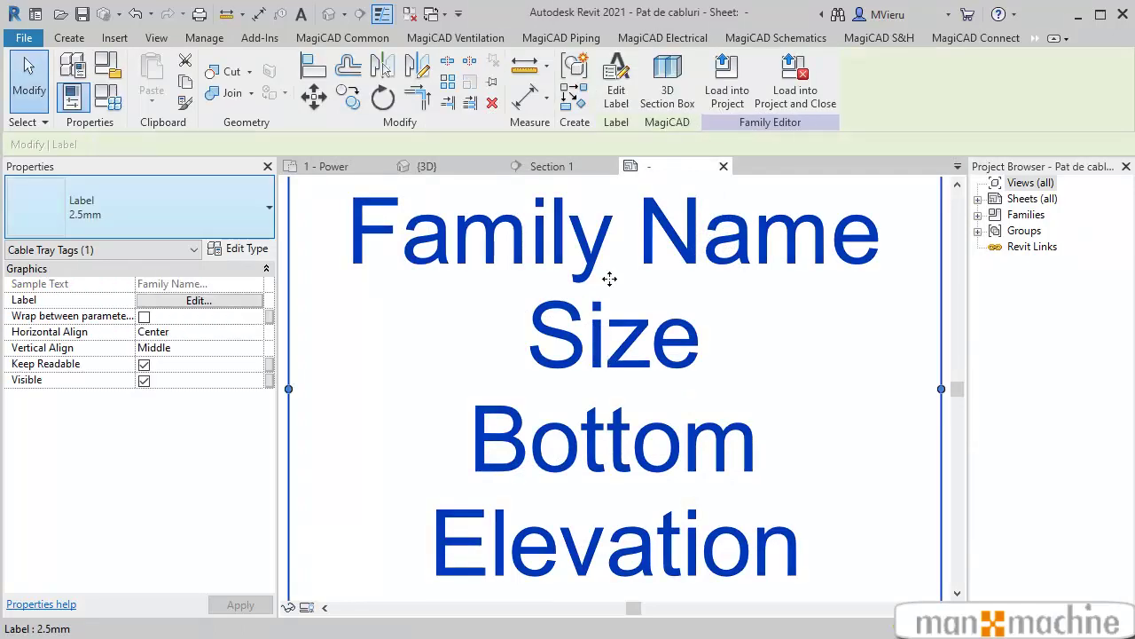
click(617, 91)
click(462, 190)
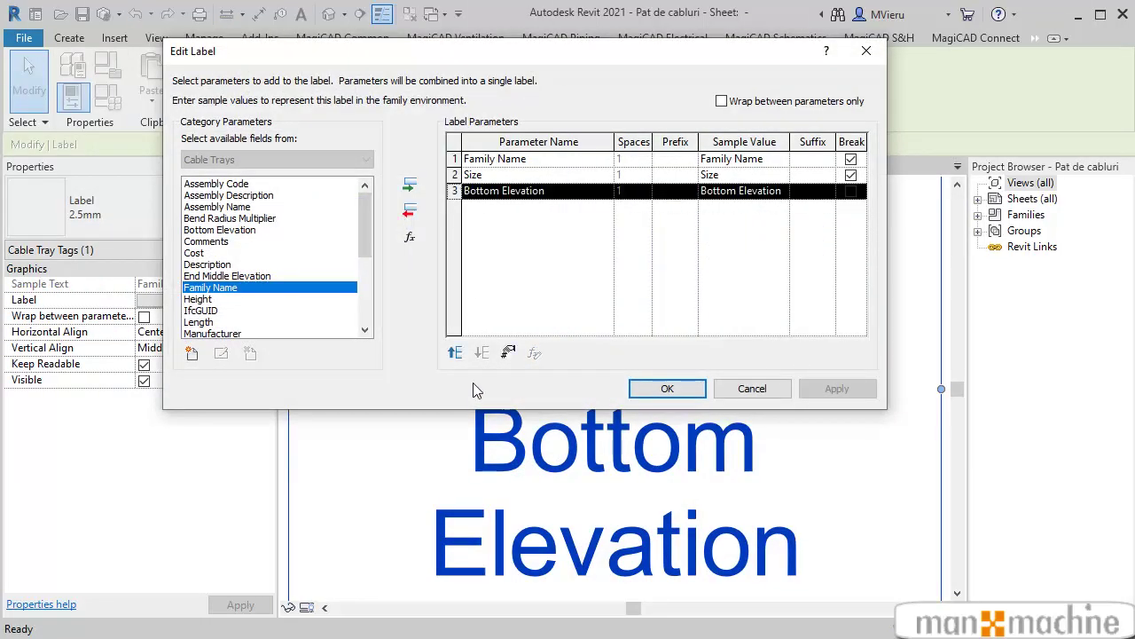
click(409, 210)
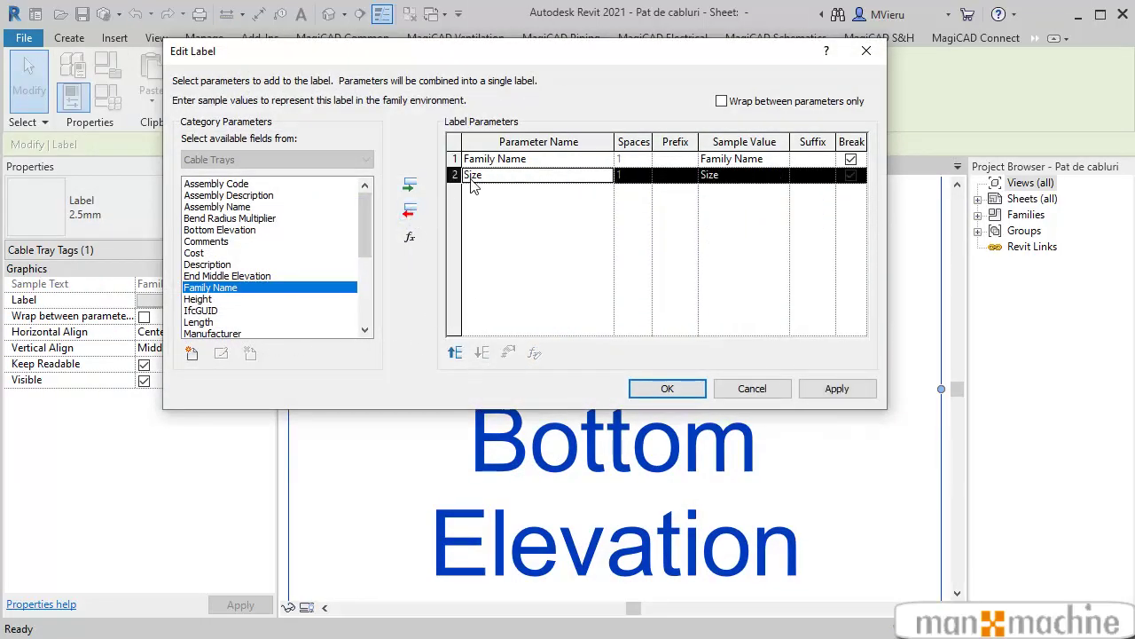
click(495, 161)
click(409, 211)
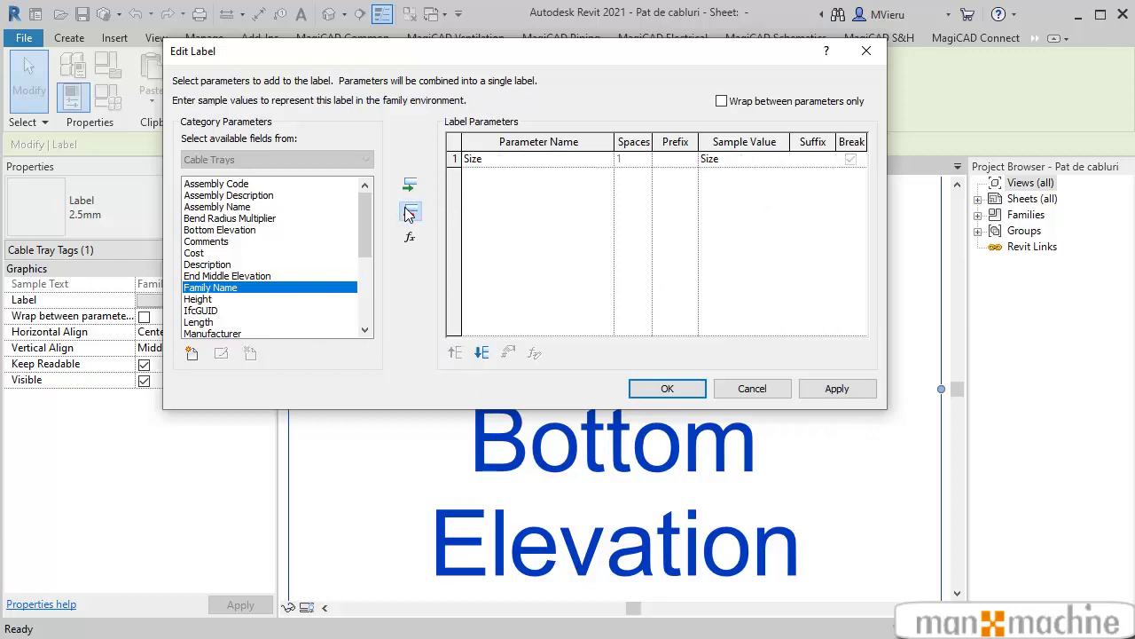
scroll(324, 256, down, 1)
scroll(329, 262, down, 1)
scroll(328, 263, down, 2)
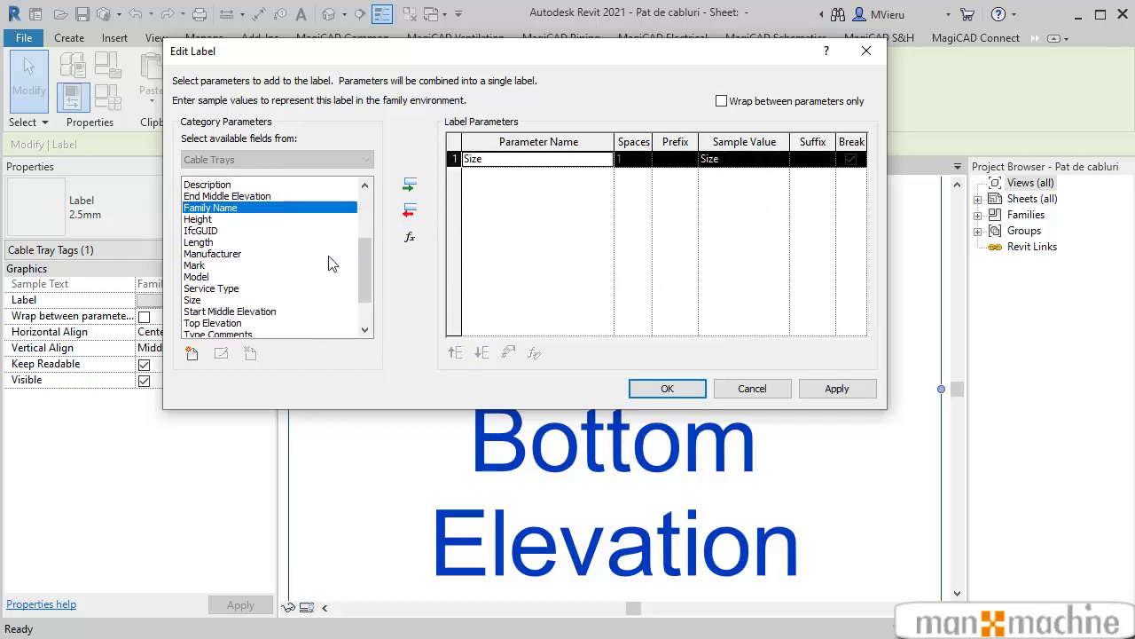
scroll(330, 263, down, 1)
scroll(306, 284, down, 1)
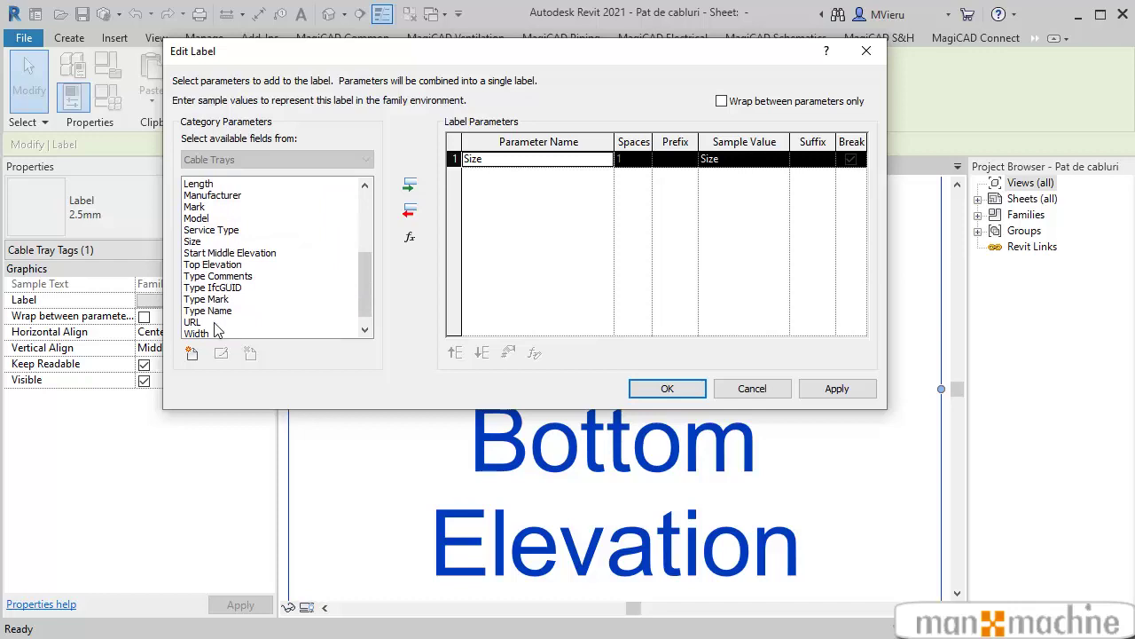
click(225, 264)
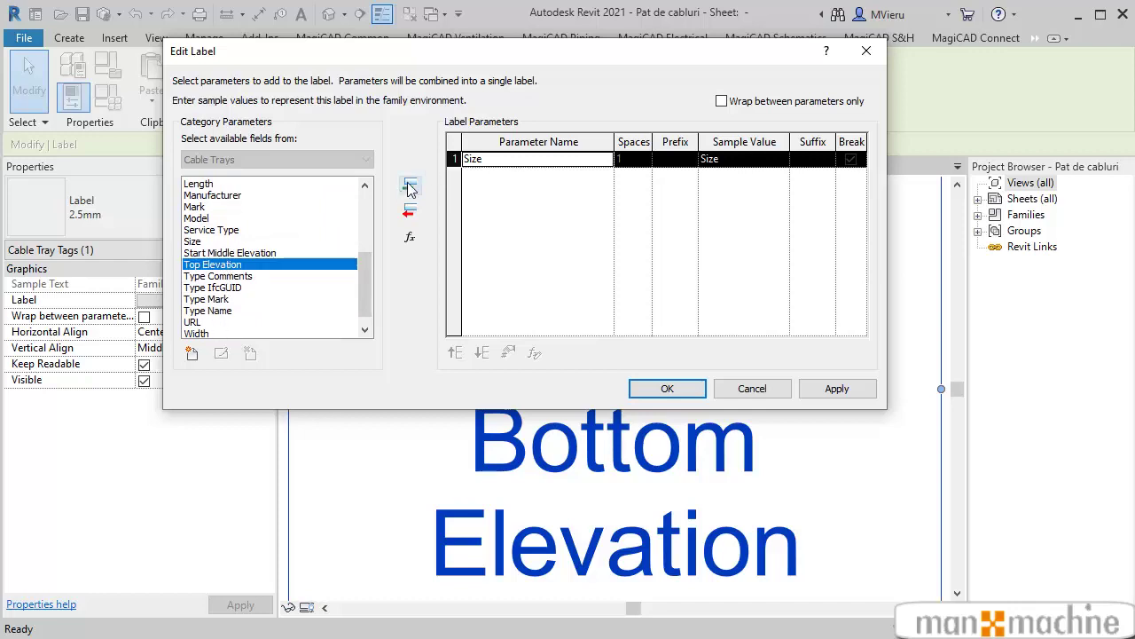
click(408, 185)
click(410, 211)
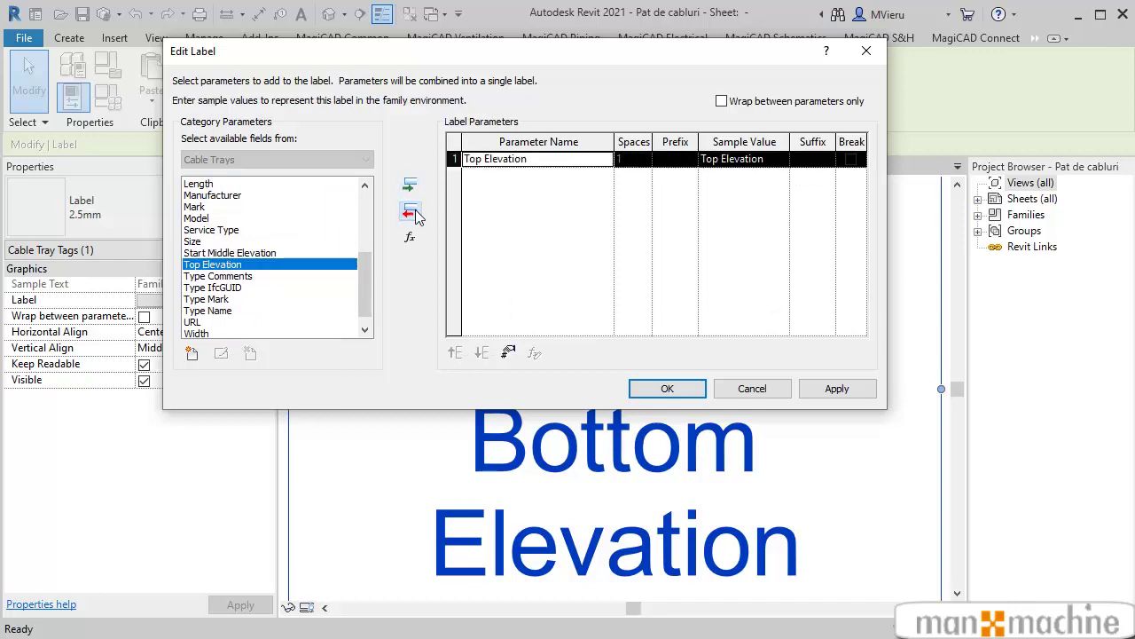
- Add Family Name above Top Elevation with a line break, widen the label and load the family
scroll(286, 249, up, 1)
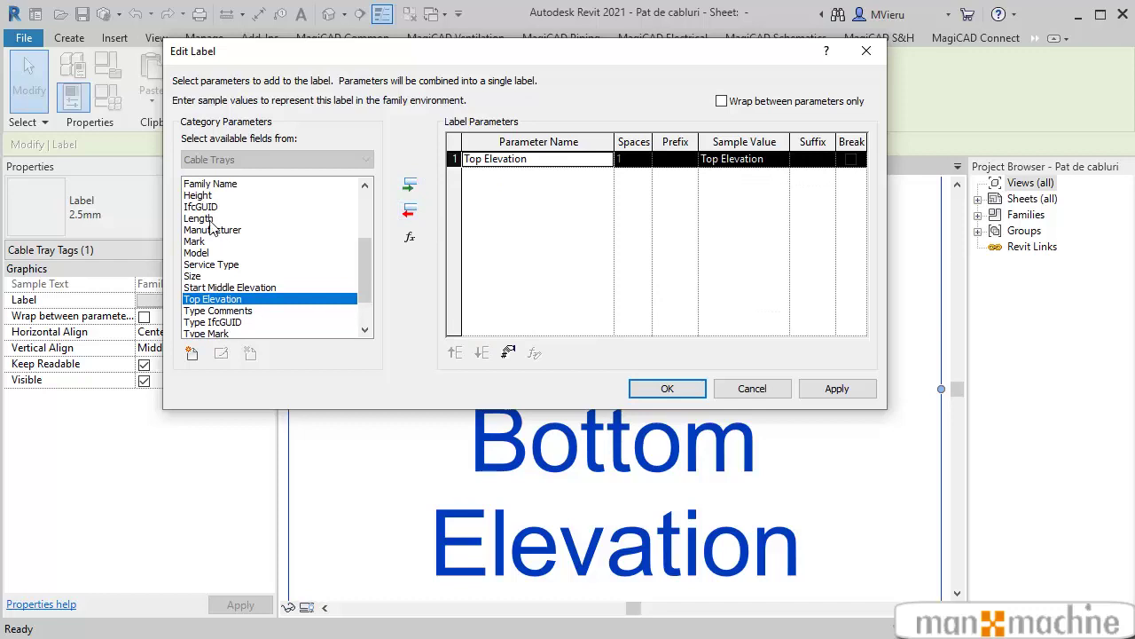
scroll(211, 227, up, 2)
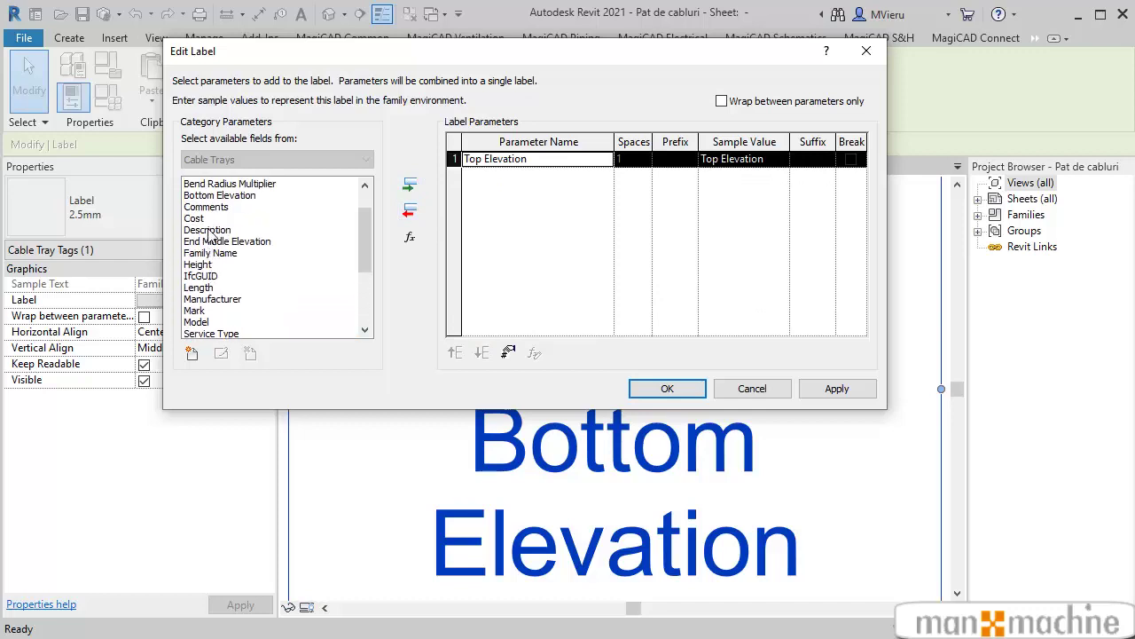
scroll(225, 243, up, 1)
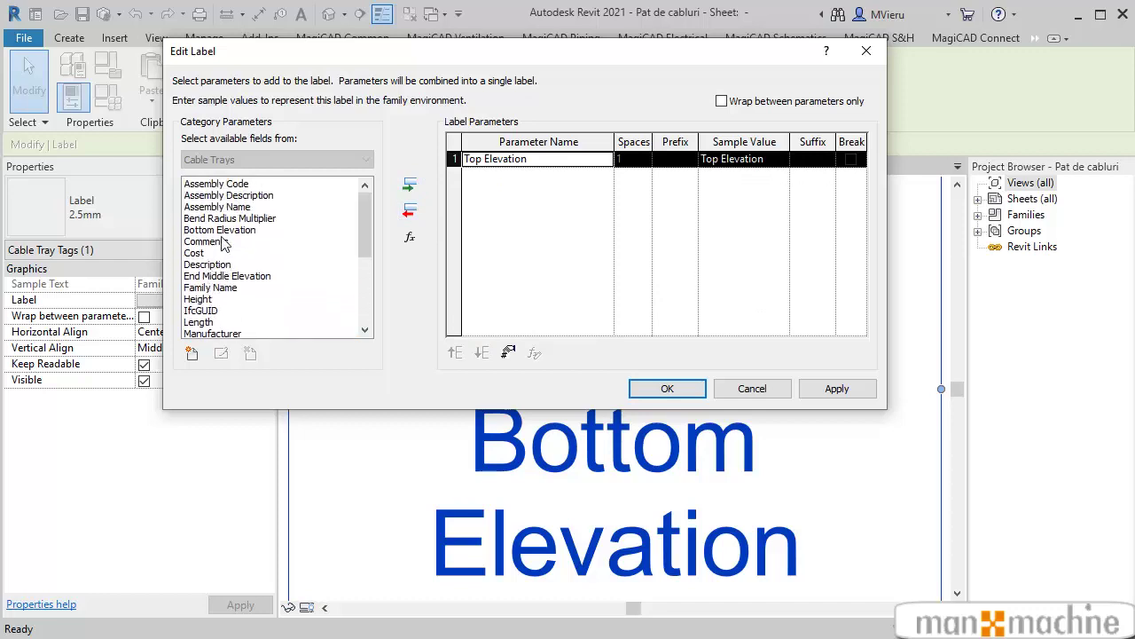
scroll(285, 297, down, 1)
click(231, 253)
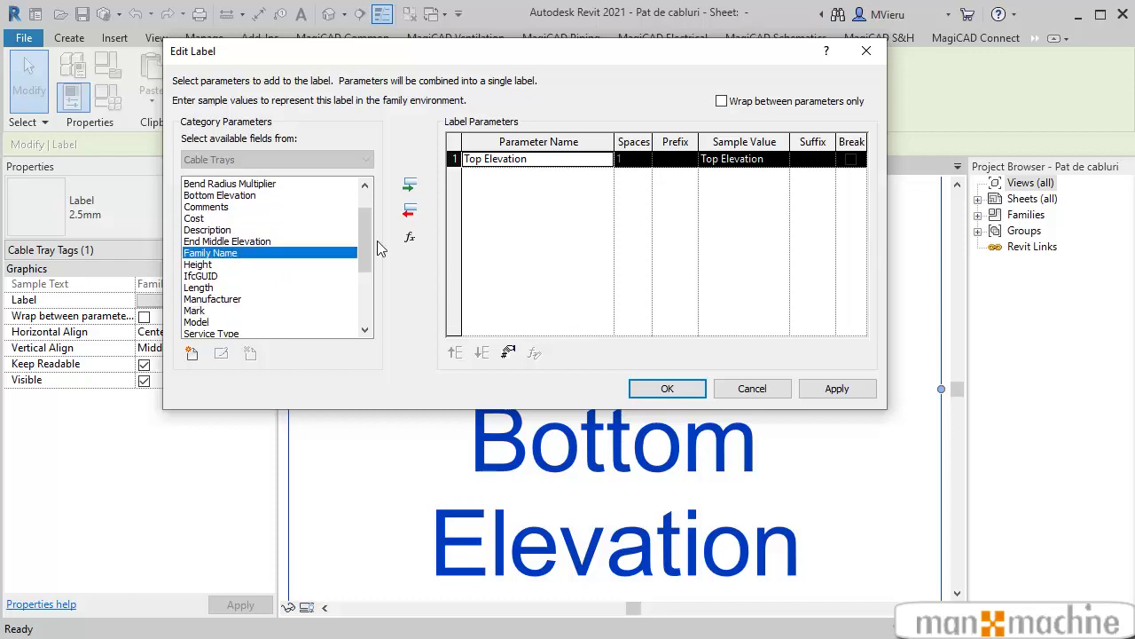
click(410, 185)
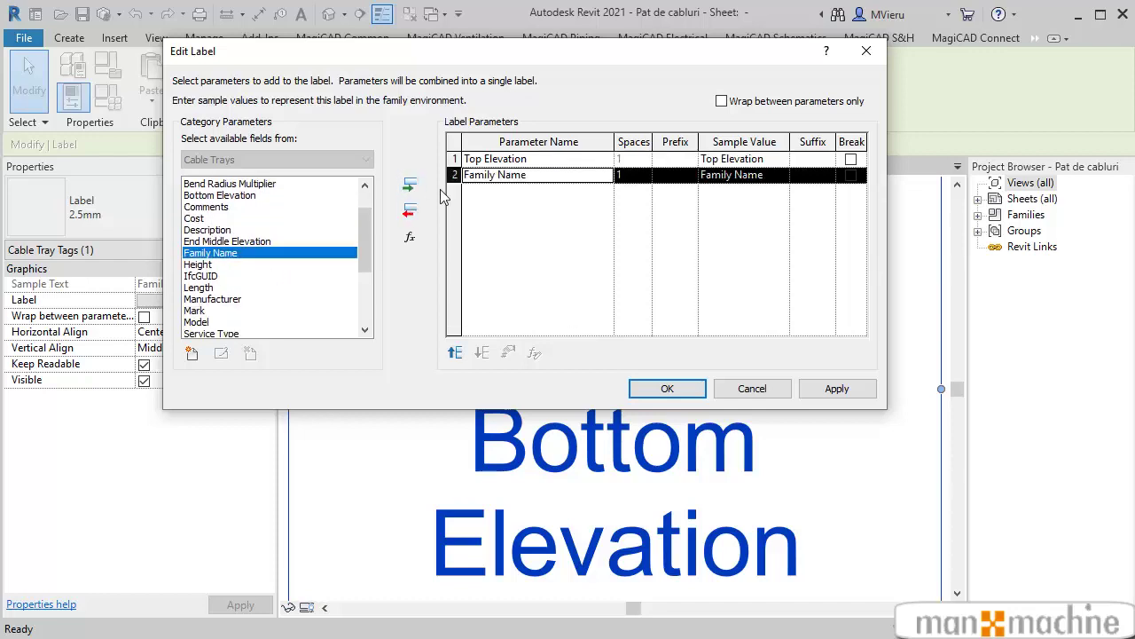
click(489, 160)
click(482, 352)
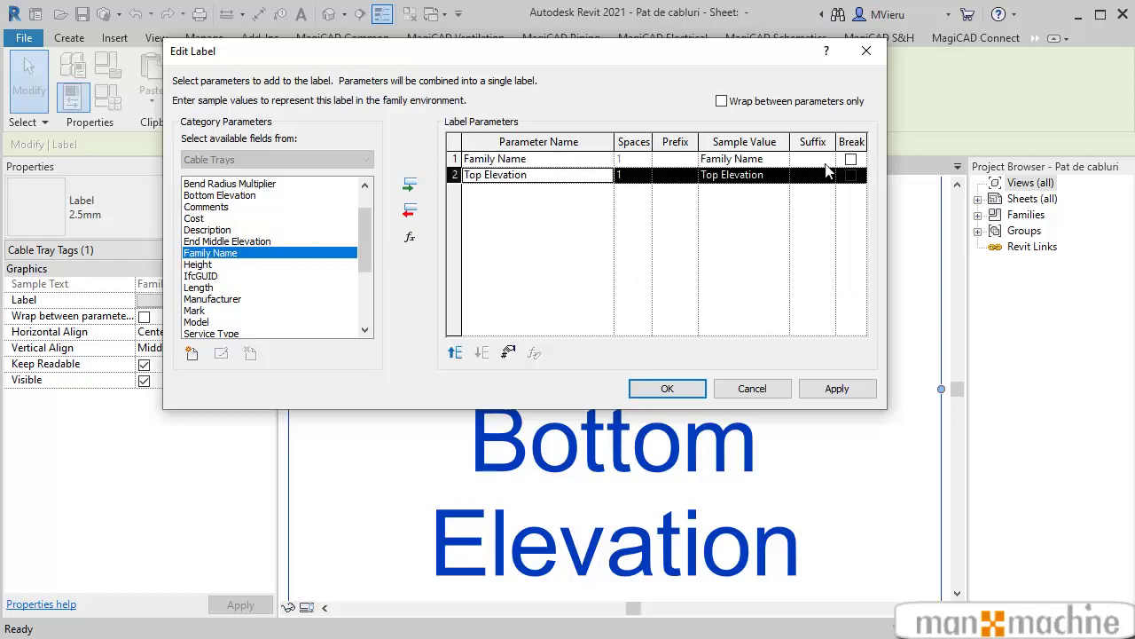
click(850, 159)
click(707, 388)
scroll(789, 359, down, 2)
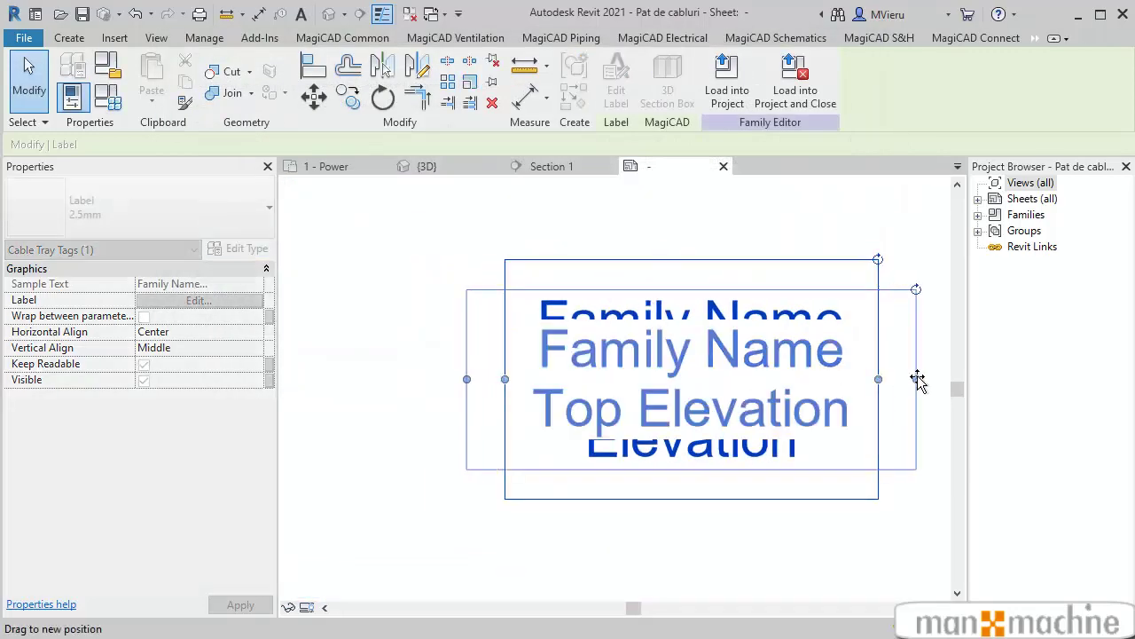
drag(879, 380, 917, 380)
click(745, 84)
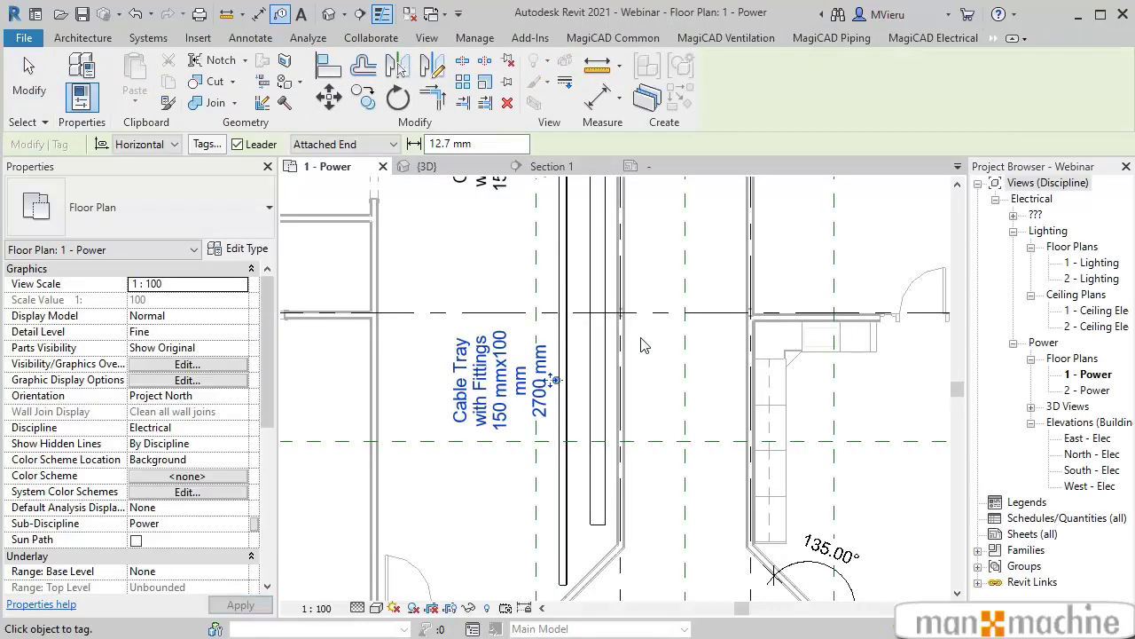
- Tag the lower cable tray, giving a Cable Tray with Fittings 2800 mm tag
click(556, 523)
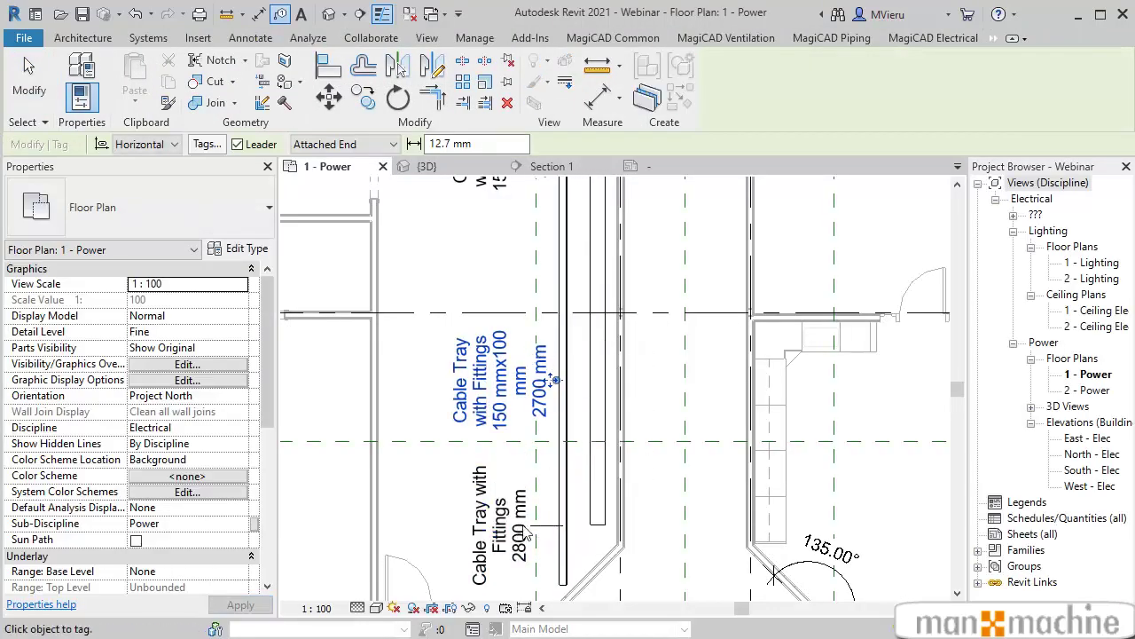
scroll(526, 532, down, 2)
scroll(521, 538, up, 3)
scroll(522, 538, down, 2)
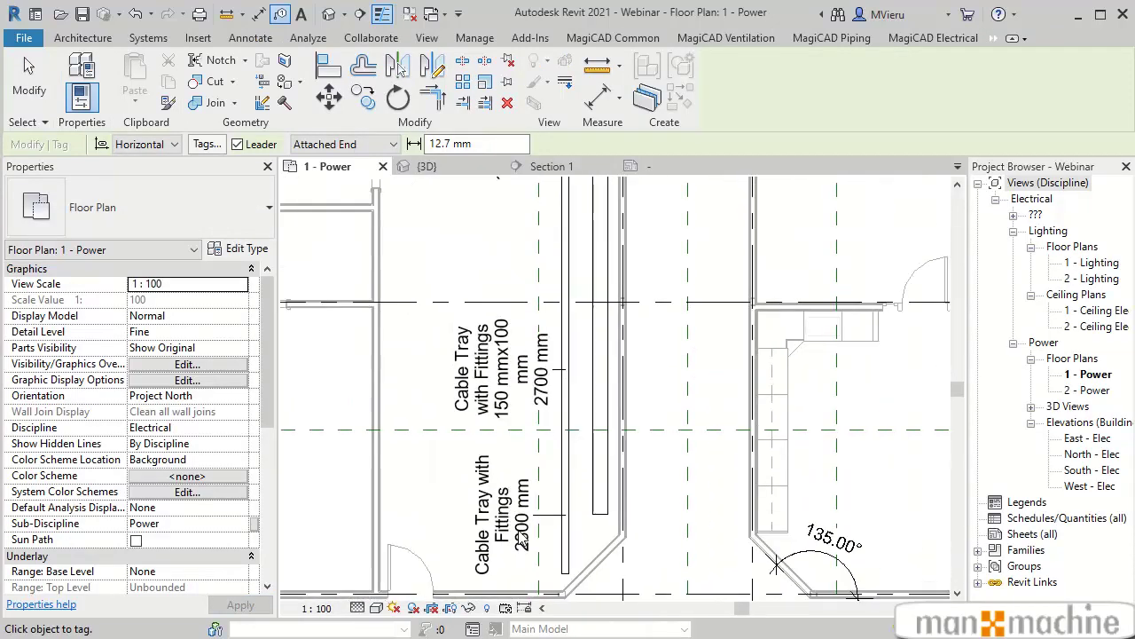
scroll(522, 539, down, 1)
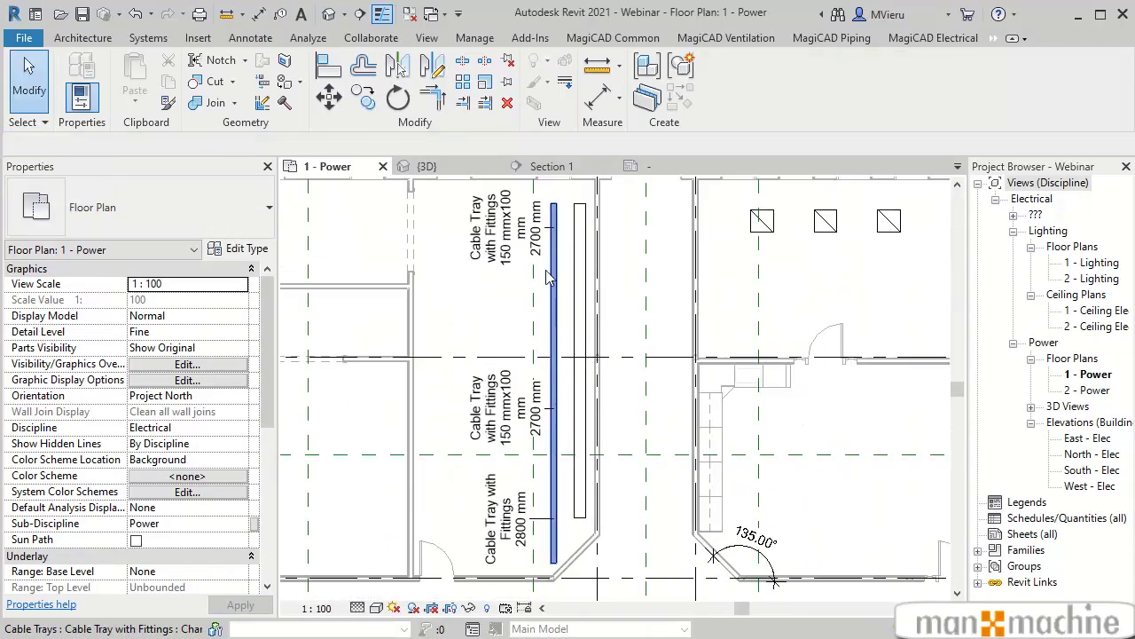
- Start Tag by Category and bring up the Loaded Tags And Symbols list
click(149, 39)
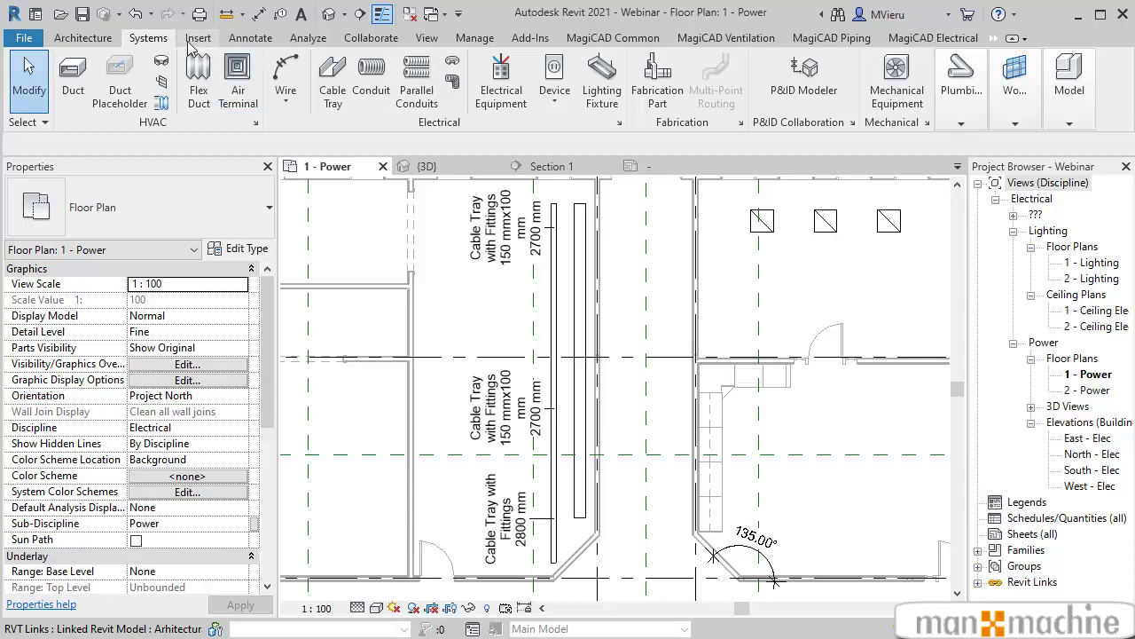
click(250, 38)
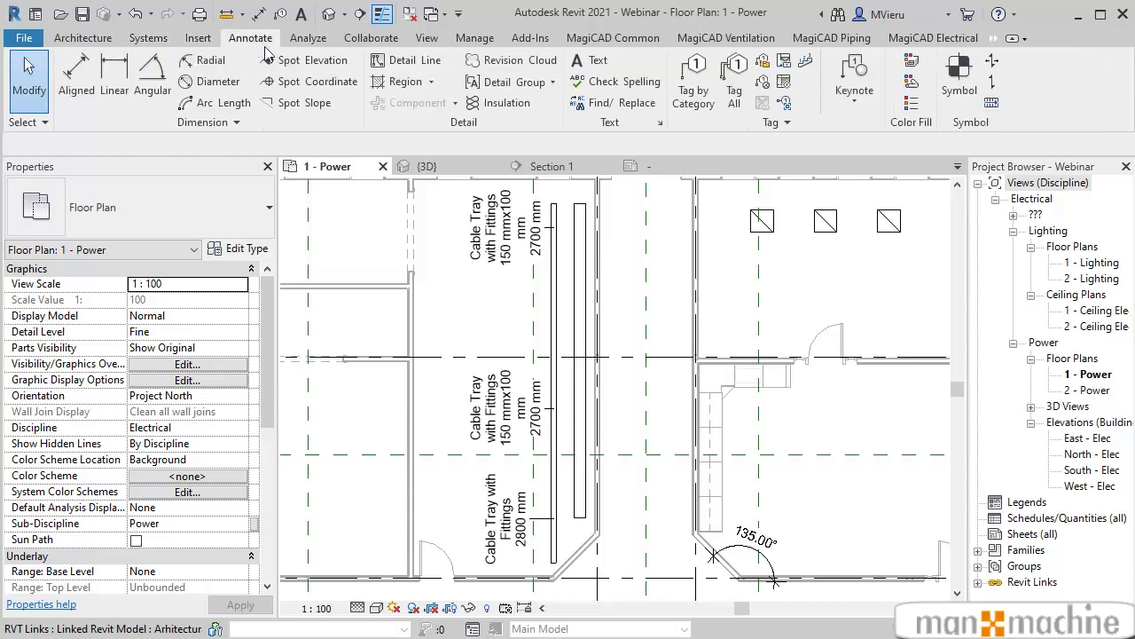
click(698, 78)
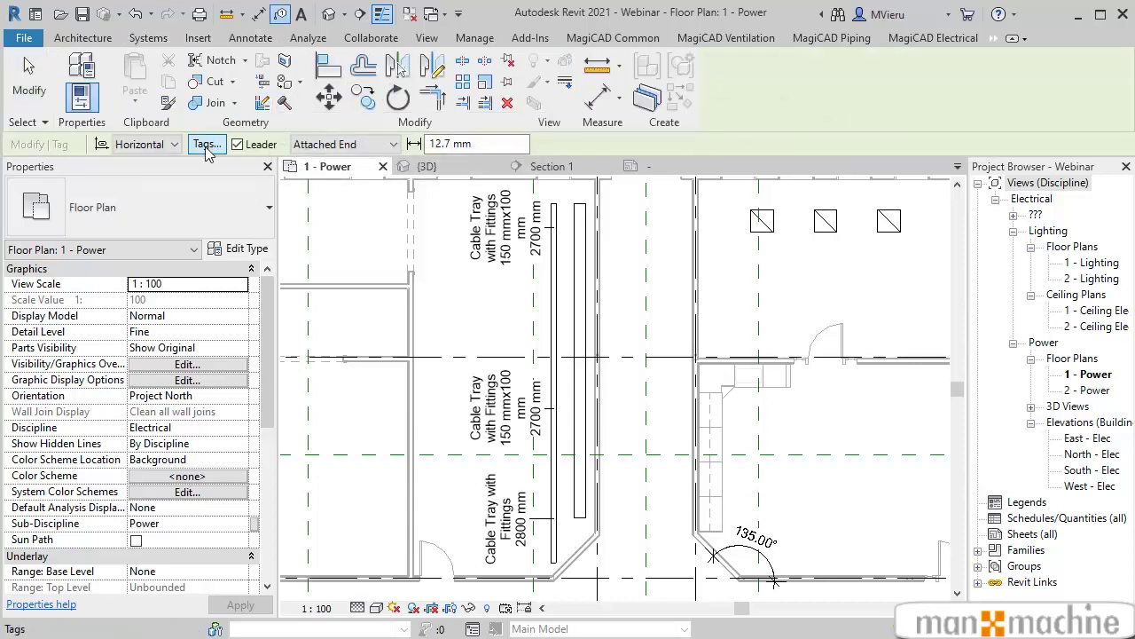
click(207, 145)
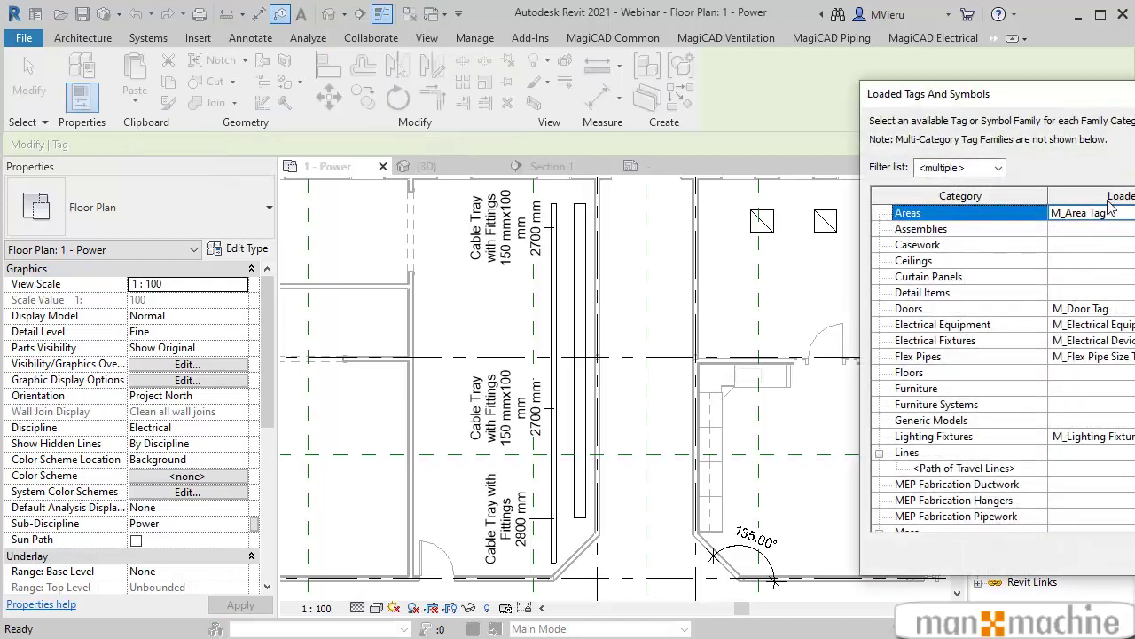
- Filter the Loaded Tags And Symbols list to the Electrical discipline only
drag(1127, 98, 640, 83)
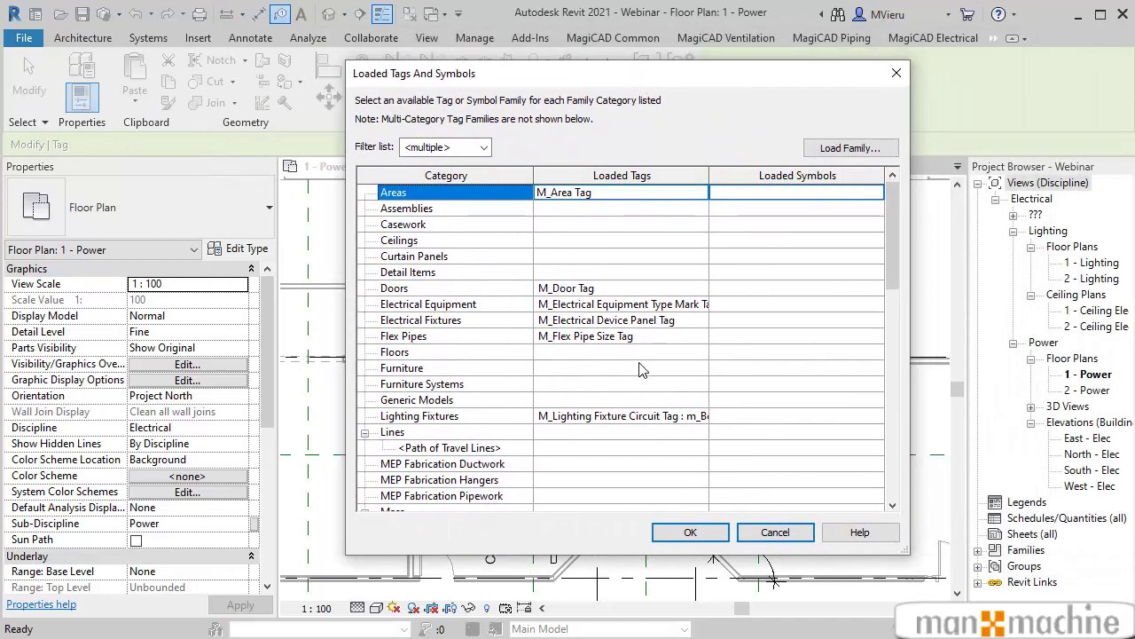
scroll(464, 338, down, 1)
scroll(464, 338, down, 2)
scroll(462, 343, up, 1)
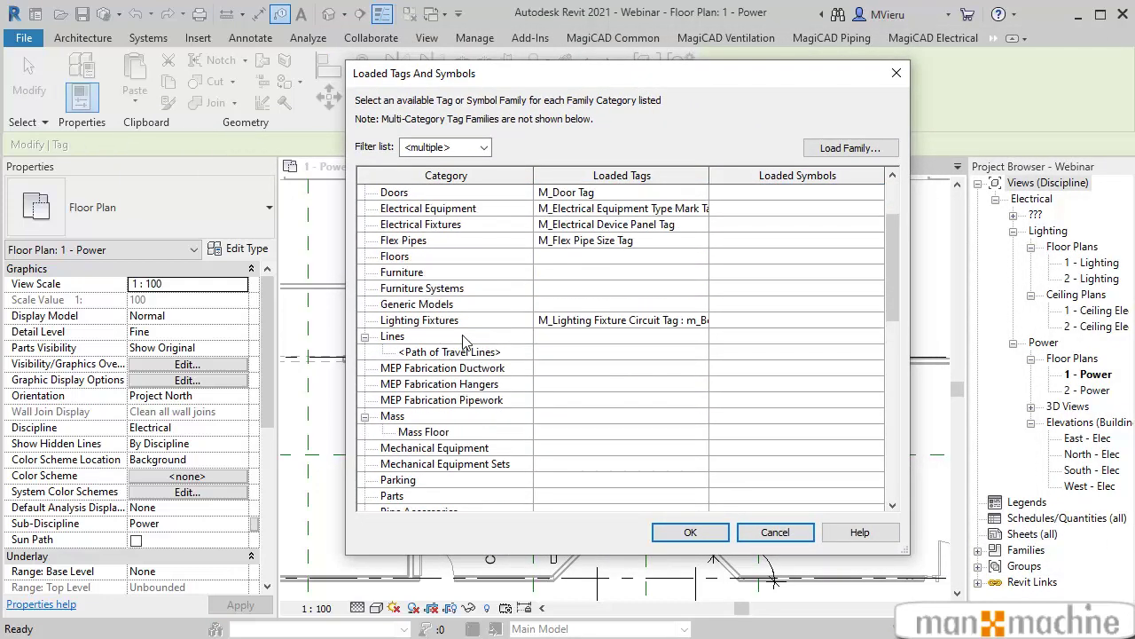
scroll(462, 342, up, 2)
click(484, 147)
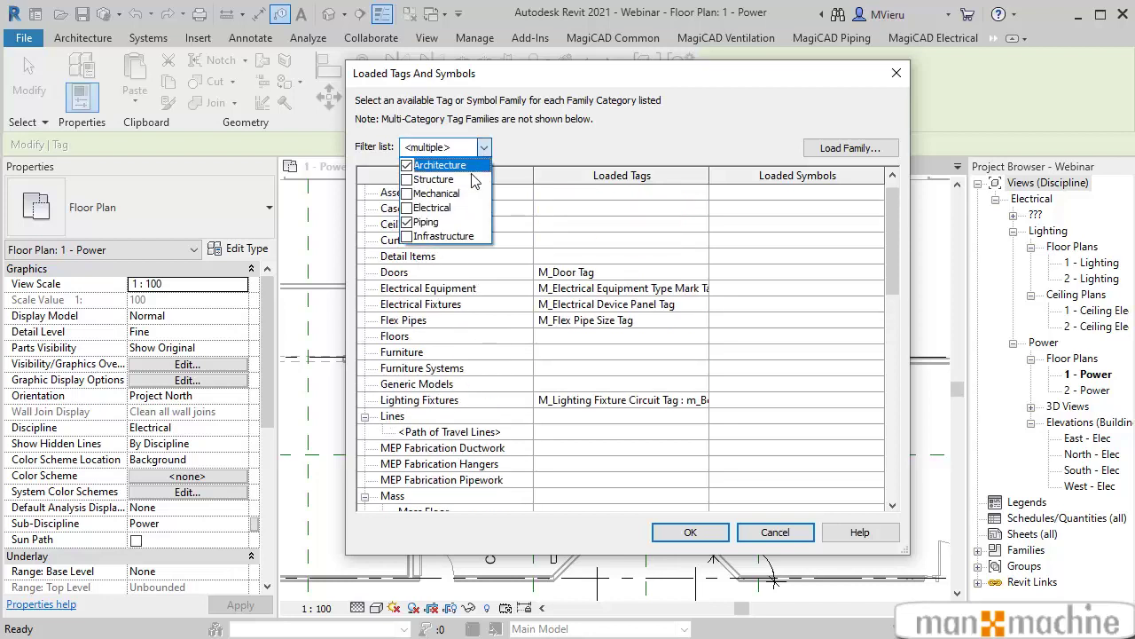
click(406, 208)
click(406, 208)
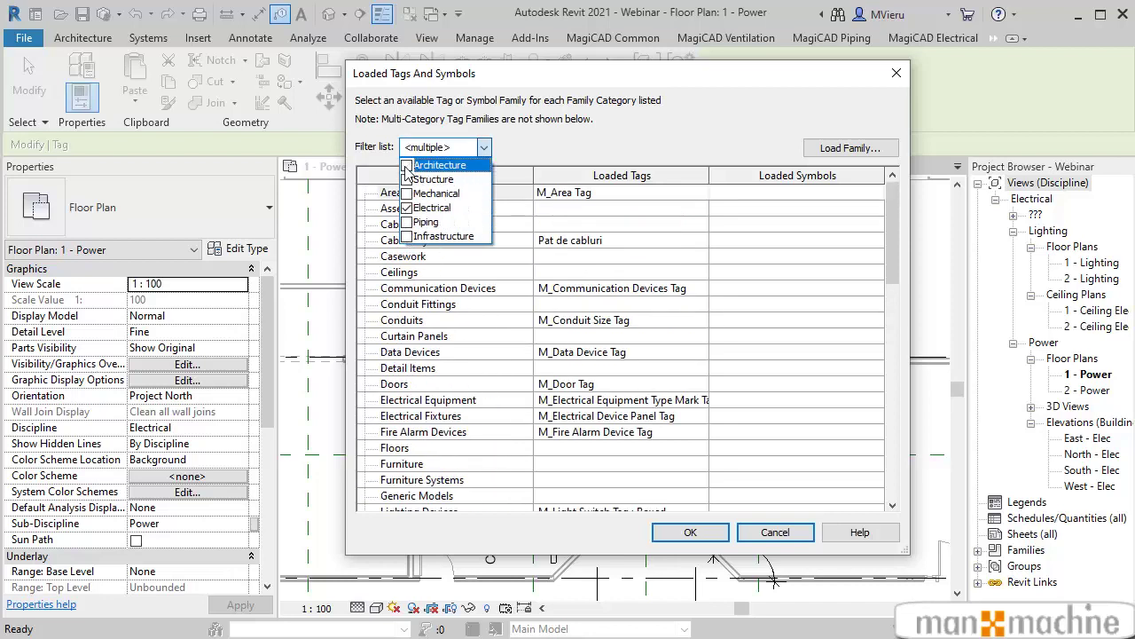
click(407, 165)
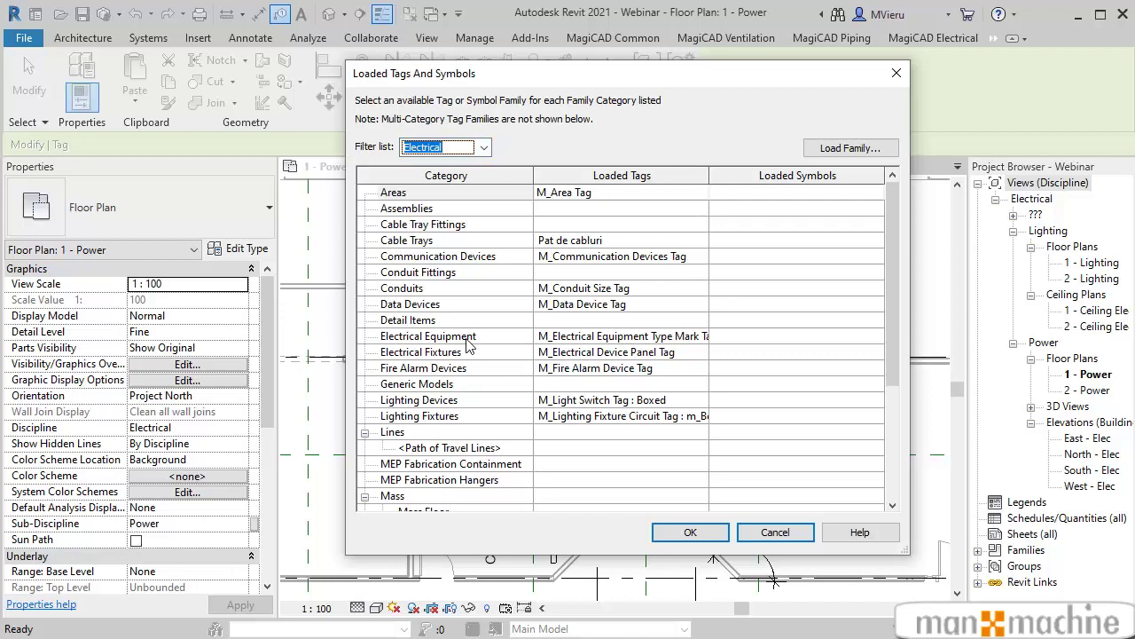
- Confirm Pat de cabluri as the Cable Trays tag, then close the loaded tags list
click(581, 246)
click(701, 240)
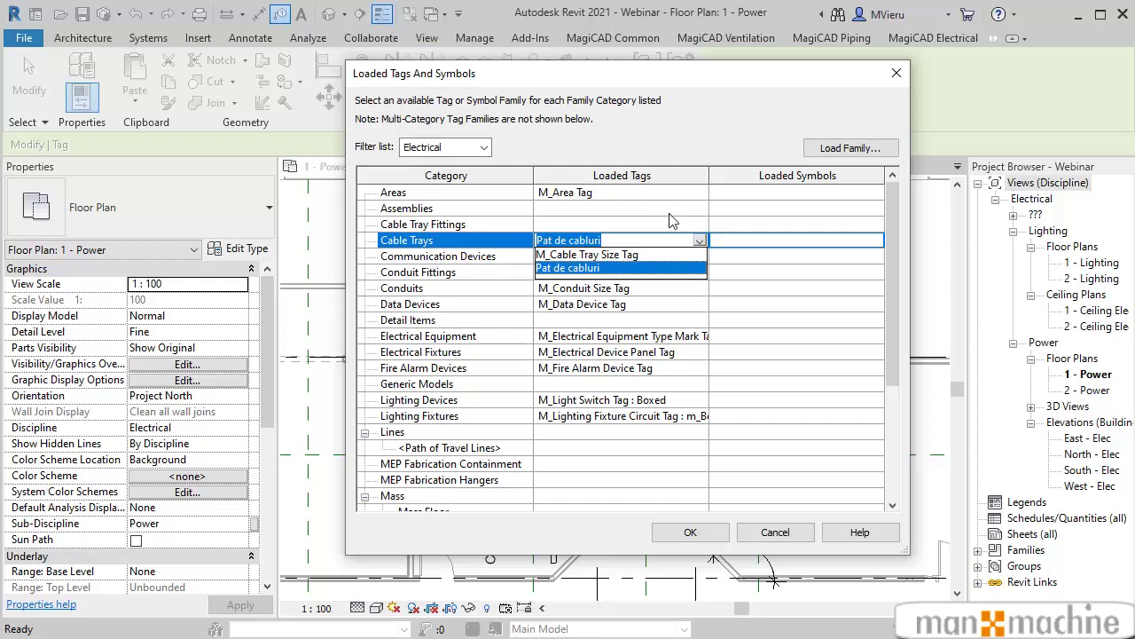
click(696, 144)
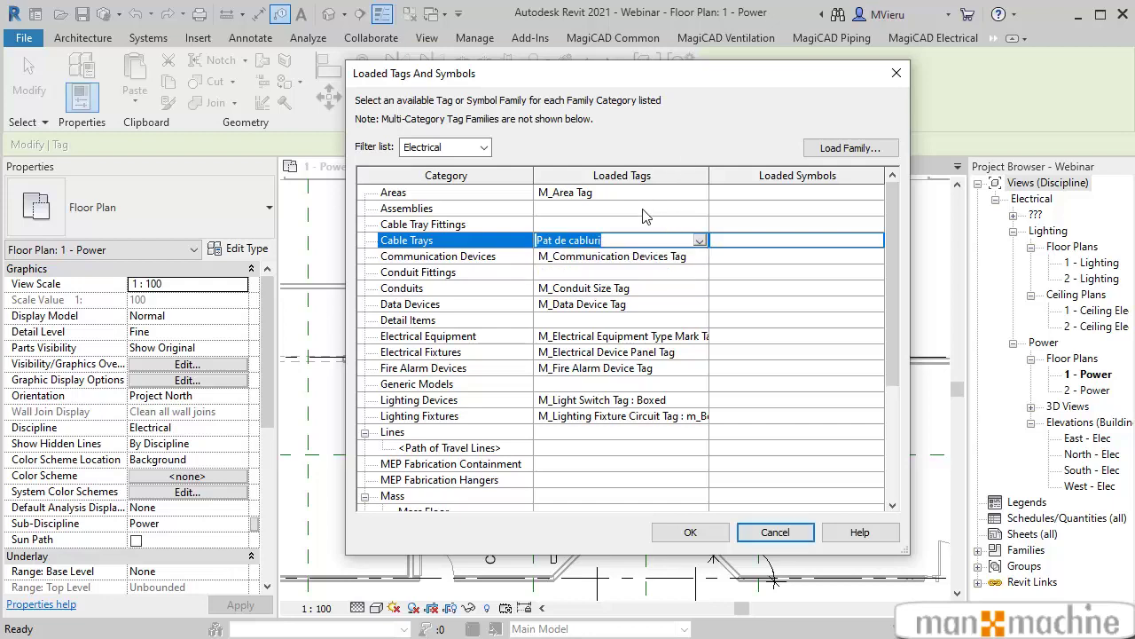
click(775, 534)
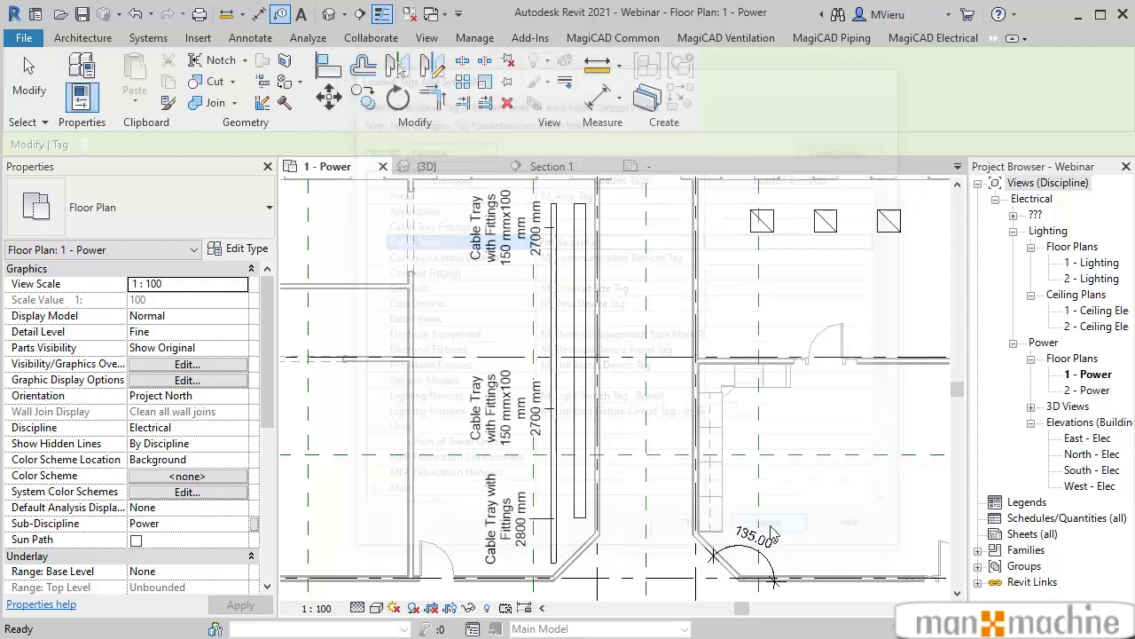
click(223, 151)
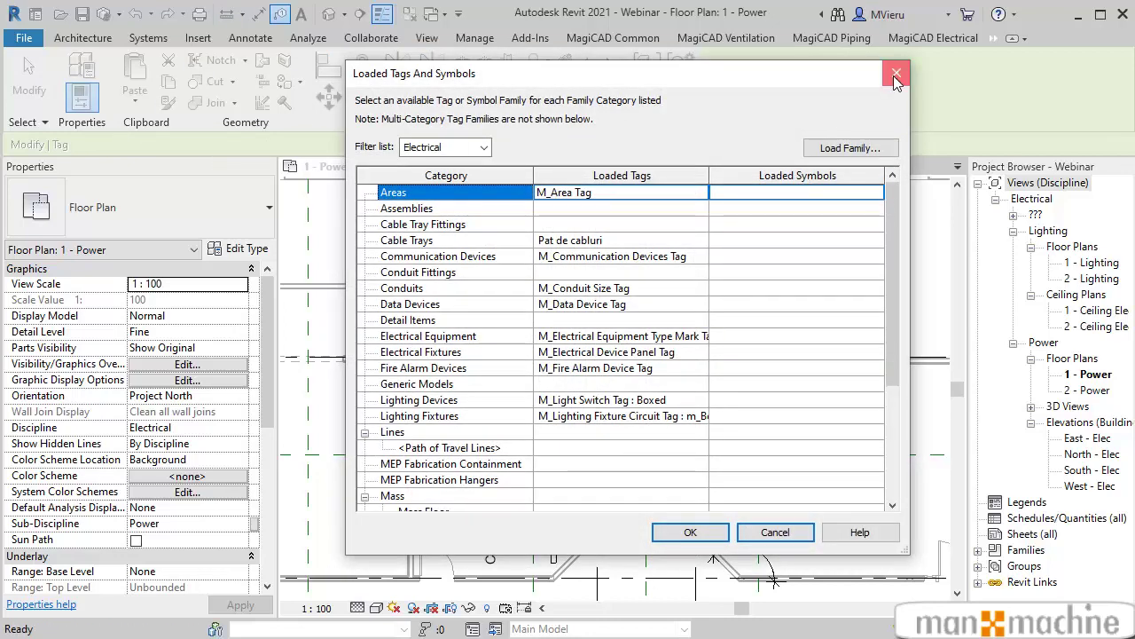
click(896, 73)
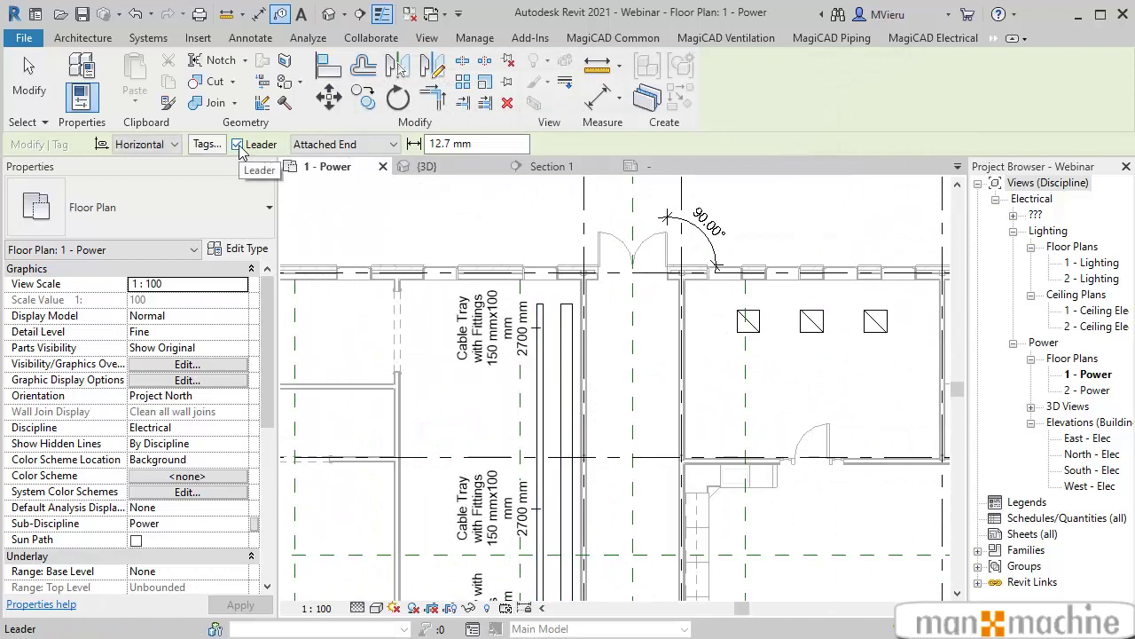
- Set the leader end to Free End and place a leadered tag on the 2800 mm cable tray
click(329, 144)
click(312, 176)
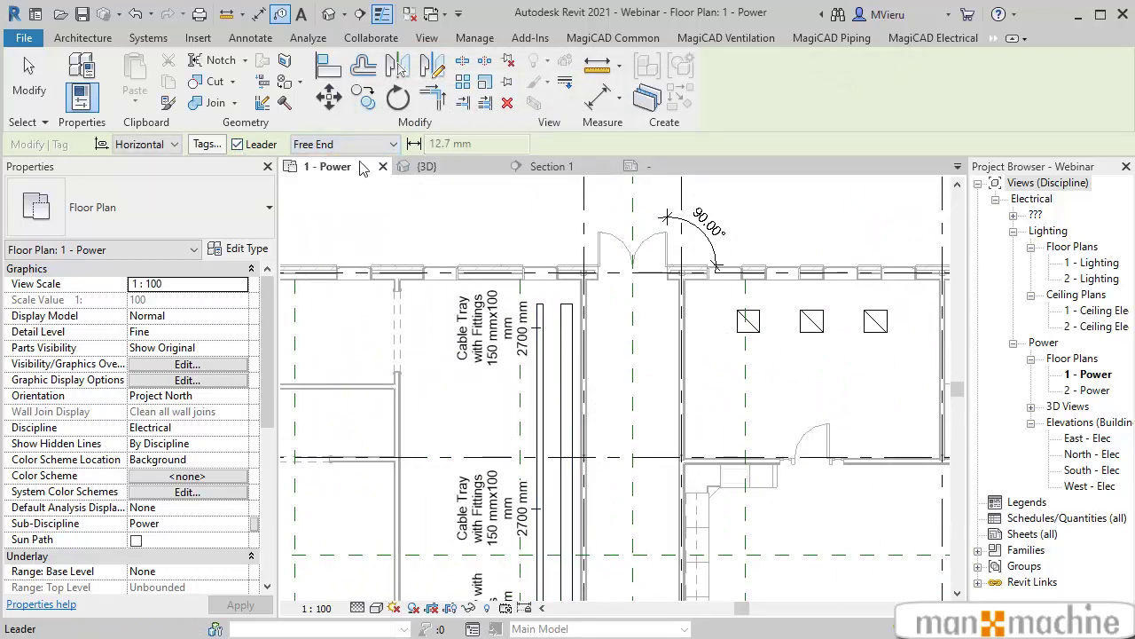
scroll(536, 424, up, 2)
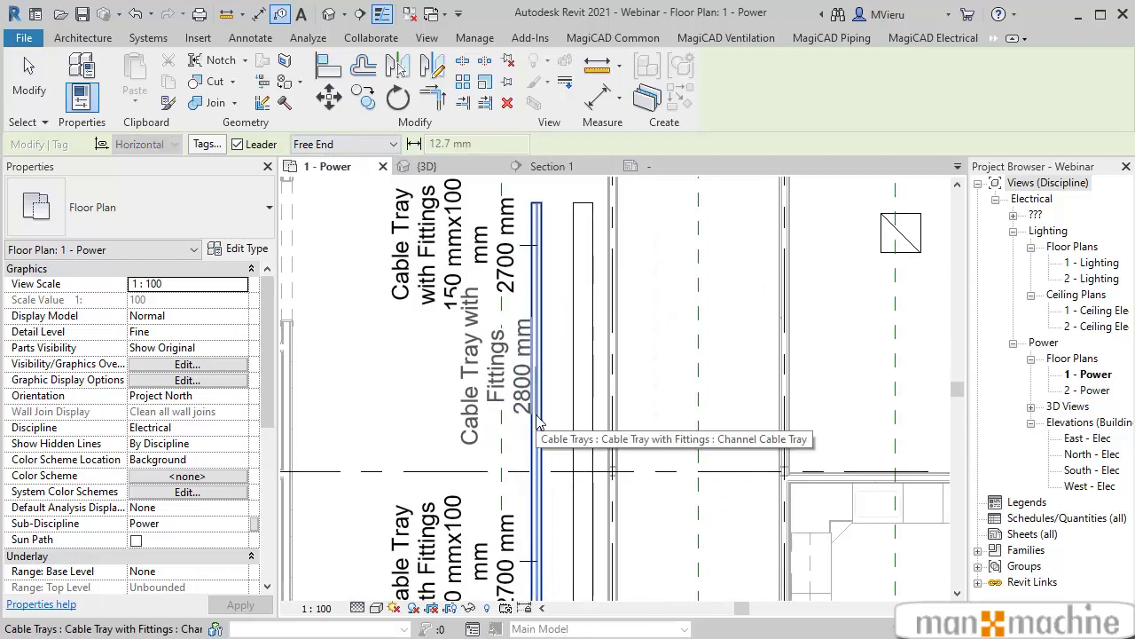
click(536, 424)
middle_drag(525, 420, 571, 424)
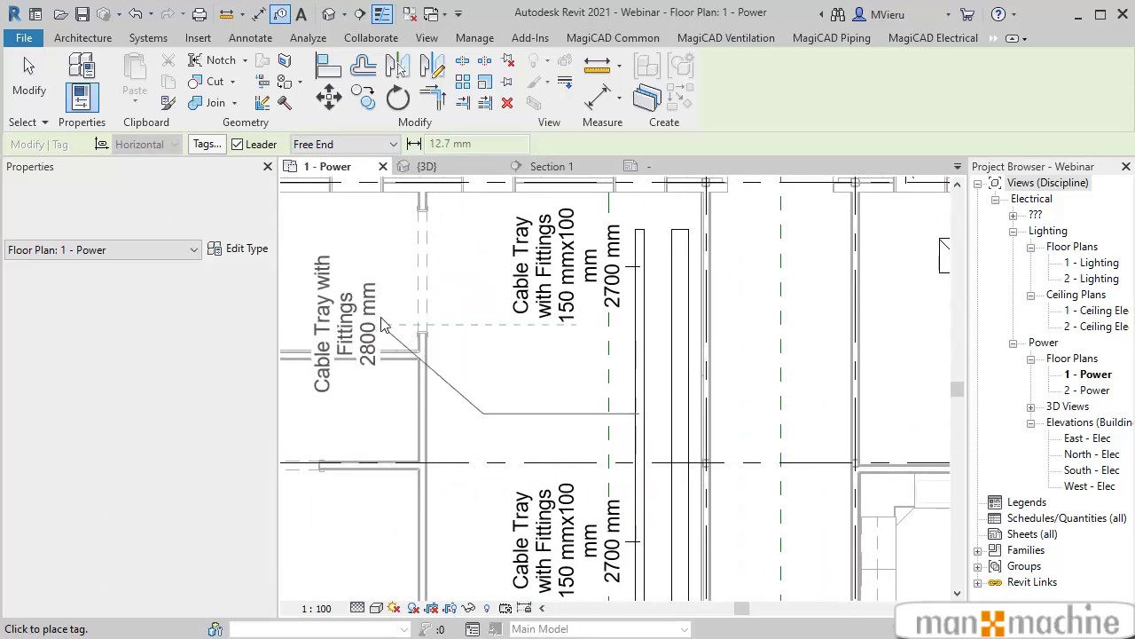
click(394, 319)
scroll(417, 381, down, 2)
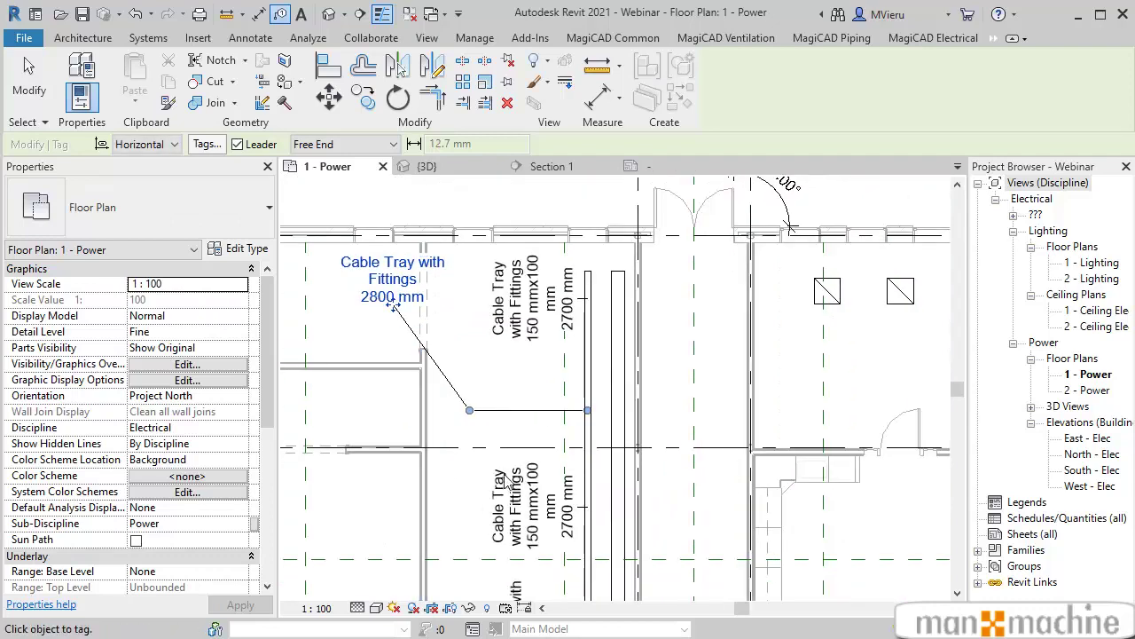
key(Escape)
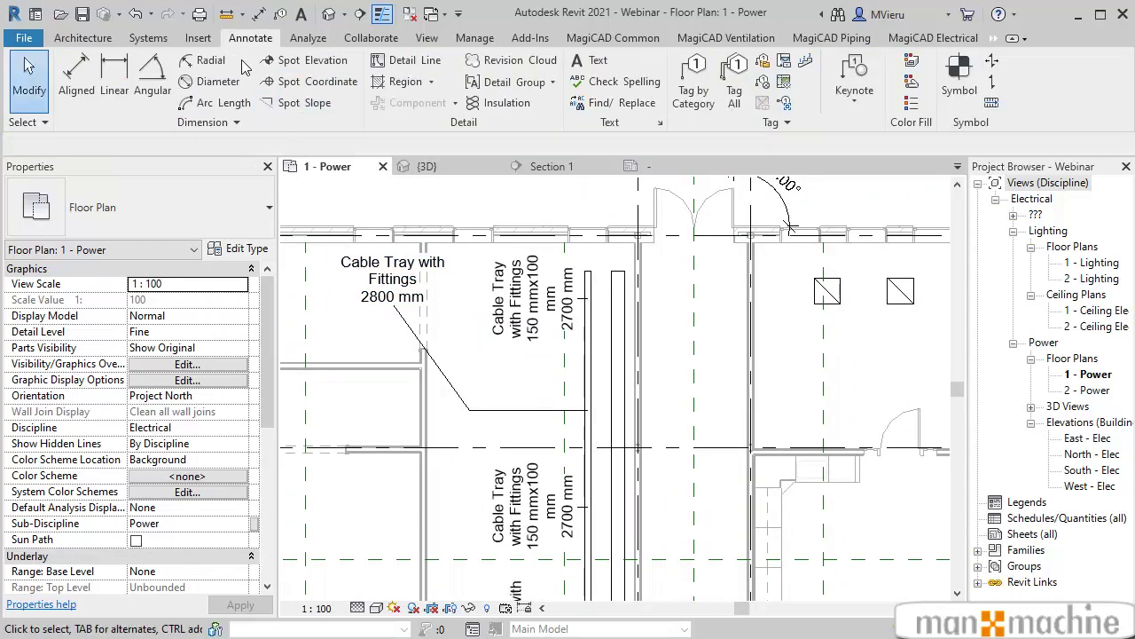
- Place a second tag directly on the tray, then open Tag All Not Tagged
click(695, 85)
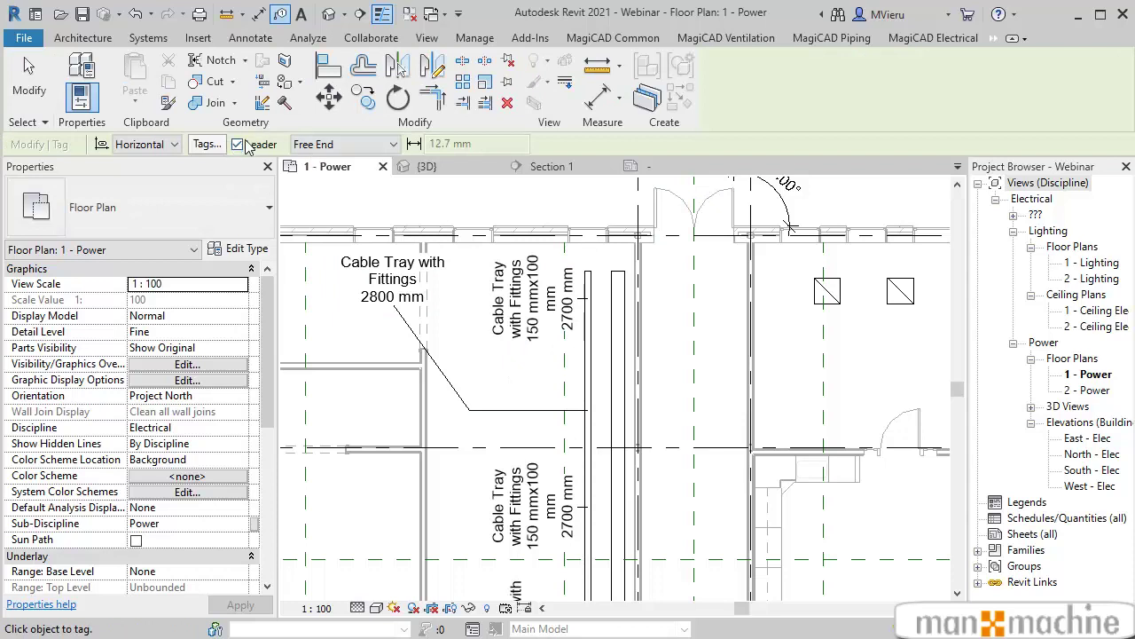
scroll(638, 445, up, 2)
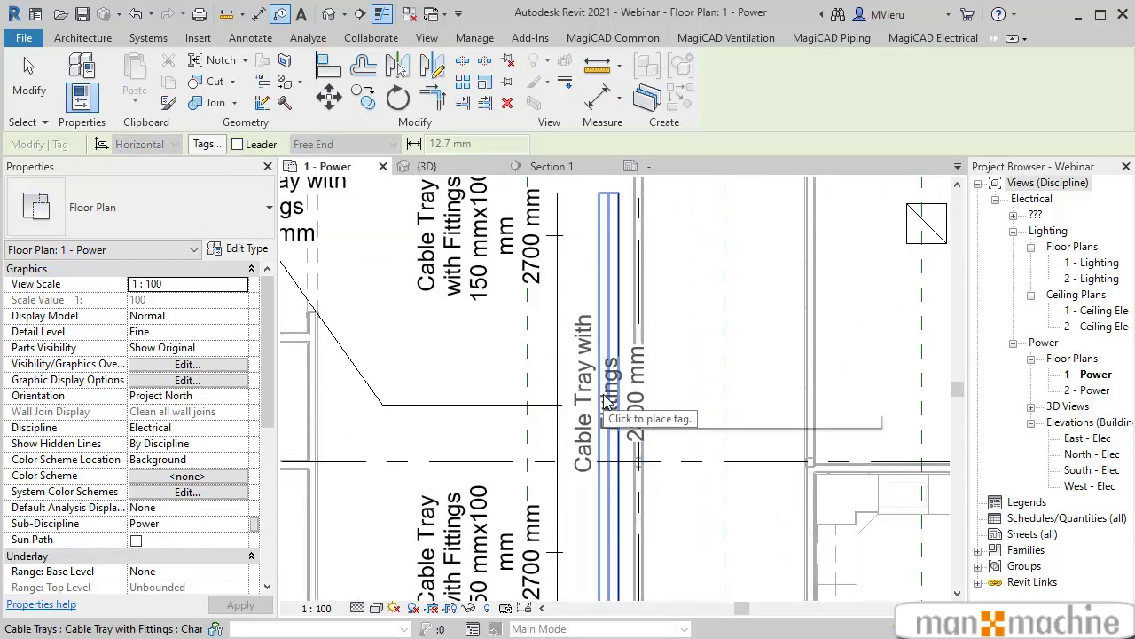
click(612, 397)
key(Escape)
key(Escape)
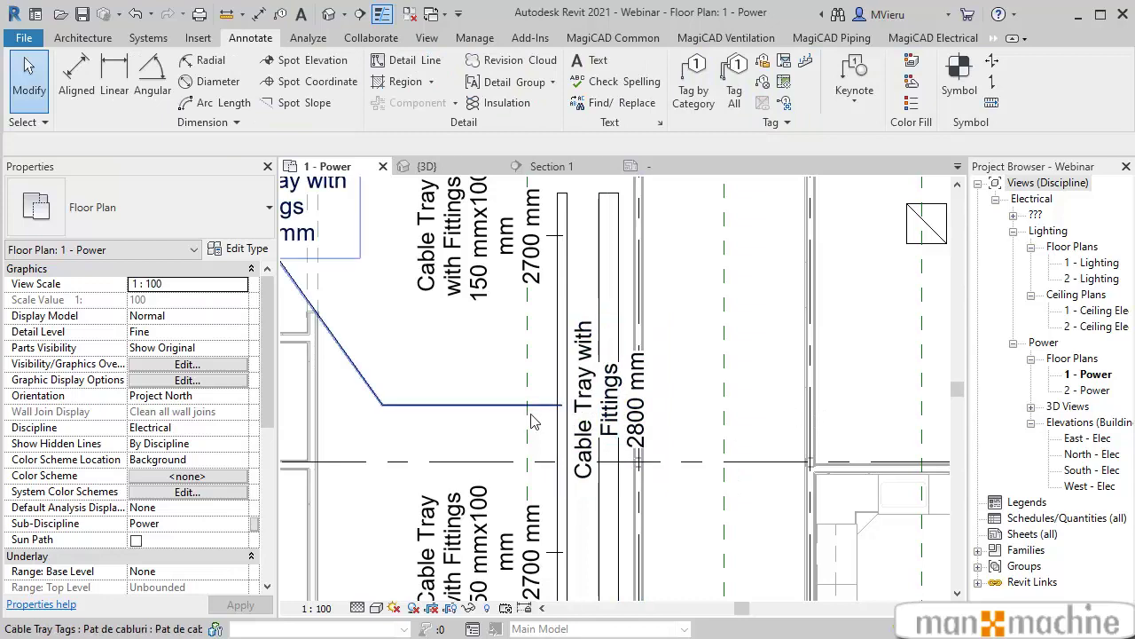
middle_drag(464, 399, 510, 352)
scroll(510, 353, up, 2)
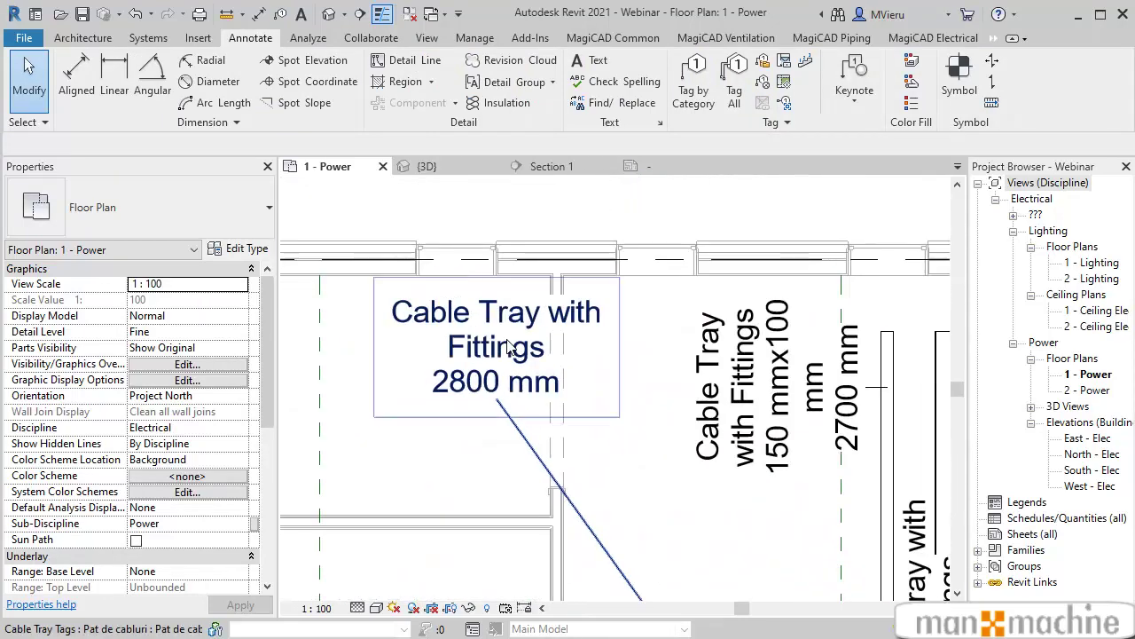
scroll(510, 352, up, 1)
scroll(511, 352, down, 2)
scroll(510, 352, down, 1)
scroll(510, 352, down, 2)
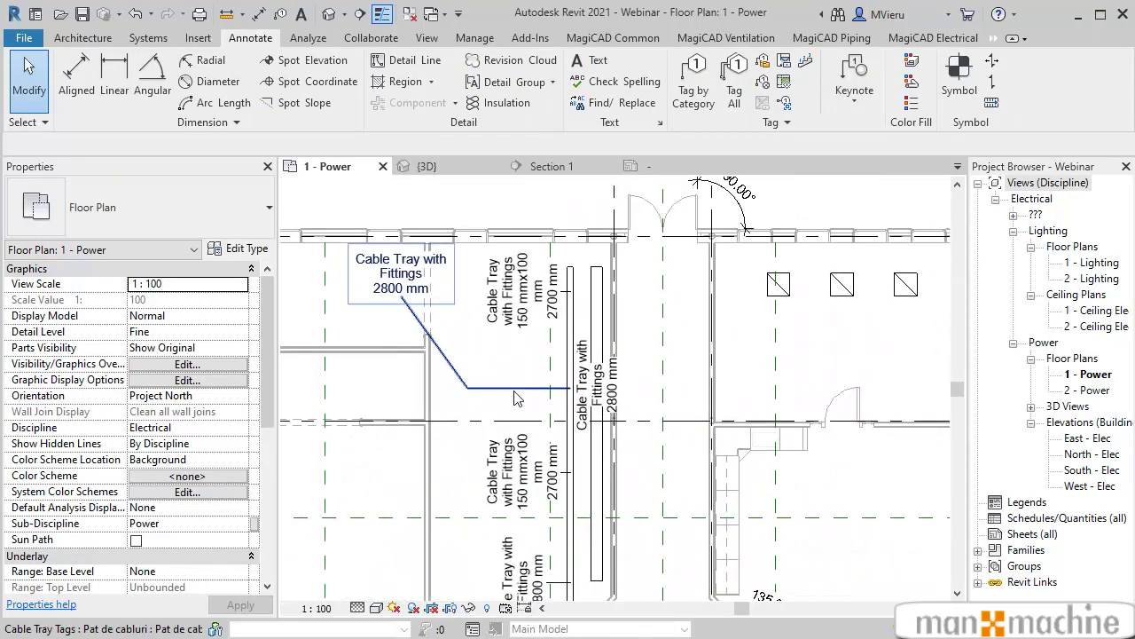
click(734, 88)
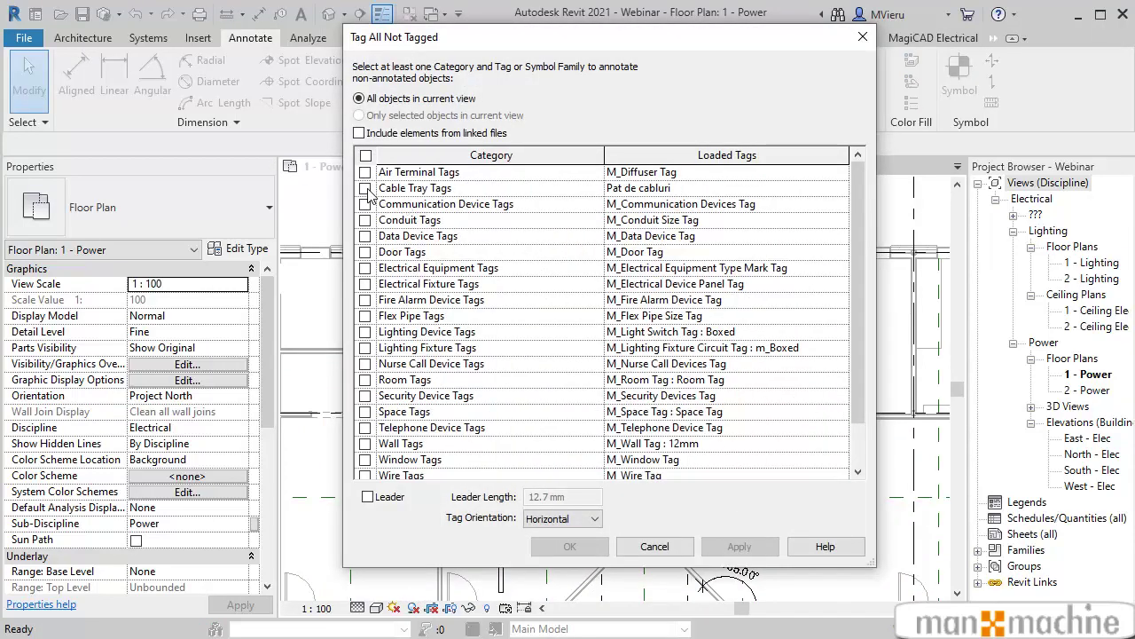
- Tag all untagged cable trays using M_Cable Tray Size Tag
click(840, 189)
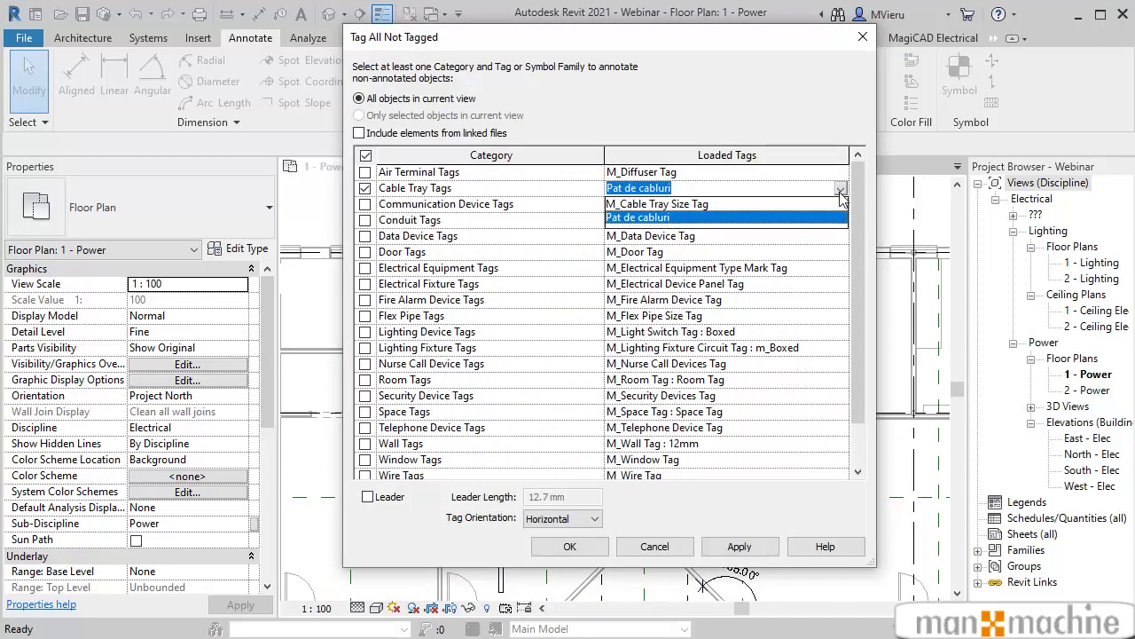
click(657, 205)
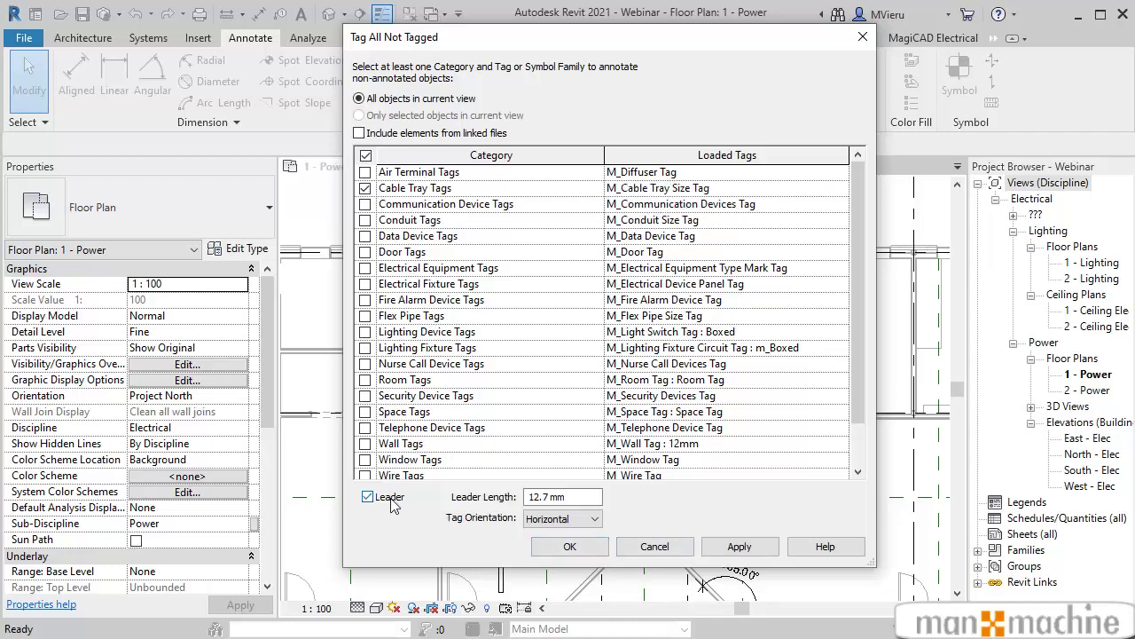
click(590, 551)
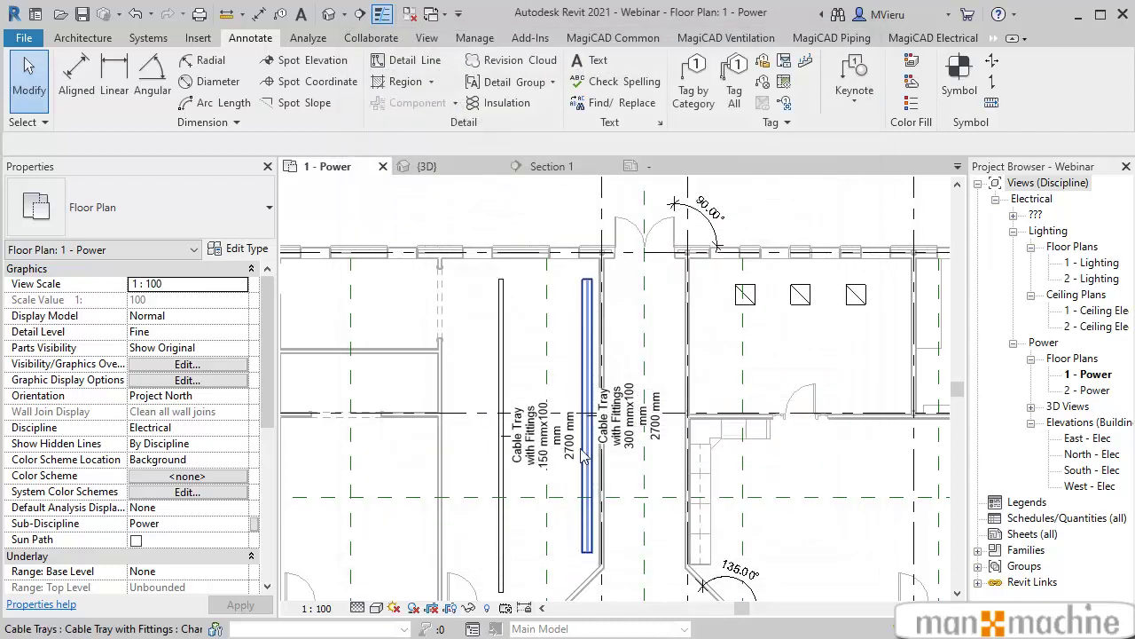
scroll(583, 455, up, 2)
scroll(568, 455, up, 1)
scroll(497, 454, down, 2)
scroll(476, 455, down, 1)
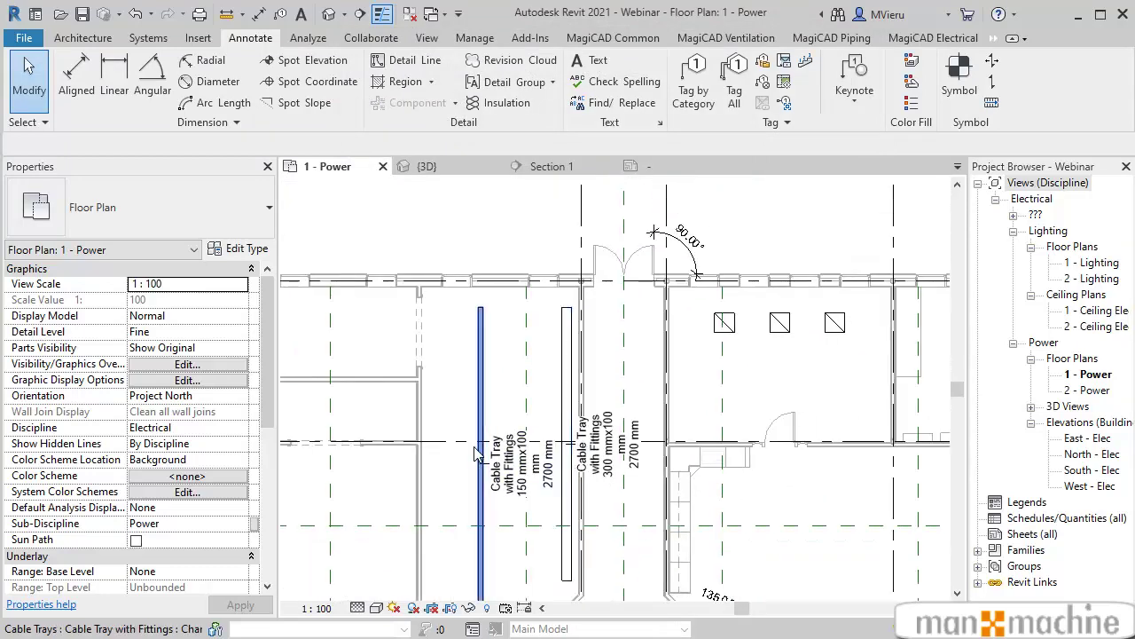
- Zoom and pan to inspect the new 150 mmx100 mm and 300 mmx100 mm tray tags
click(507, 459)
key(Escape)
scroll(533, 461, up, 1)
scroll(576, 461, up, 3)
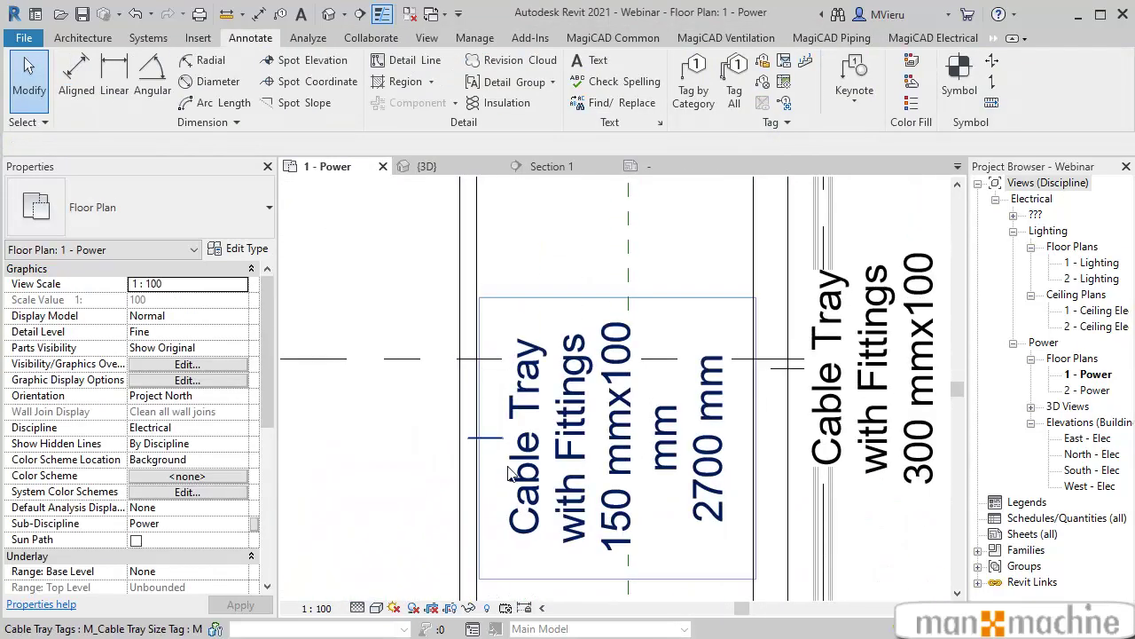
scroll(612, 465, up, 1)
scroll(612, 468, down, 2)
scroll(612, 443, down, 2)
scroll(603, 373, down, 2)
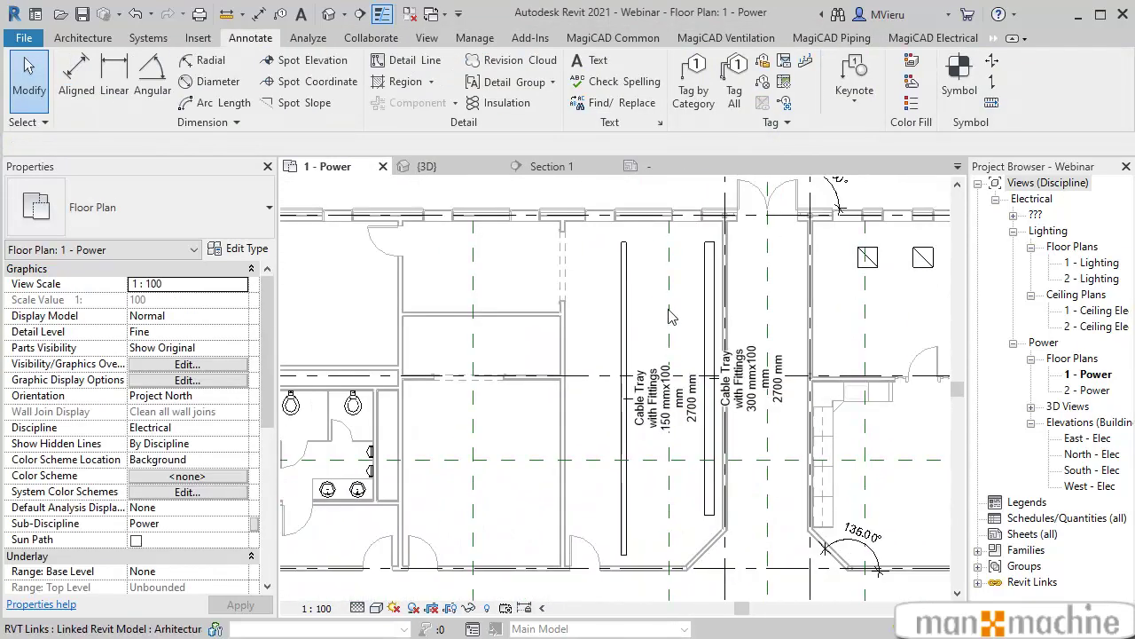
middle_drag(622, 324, 497, 326)
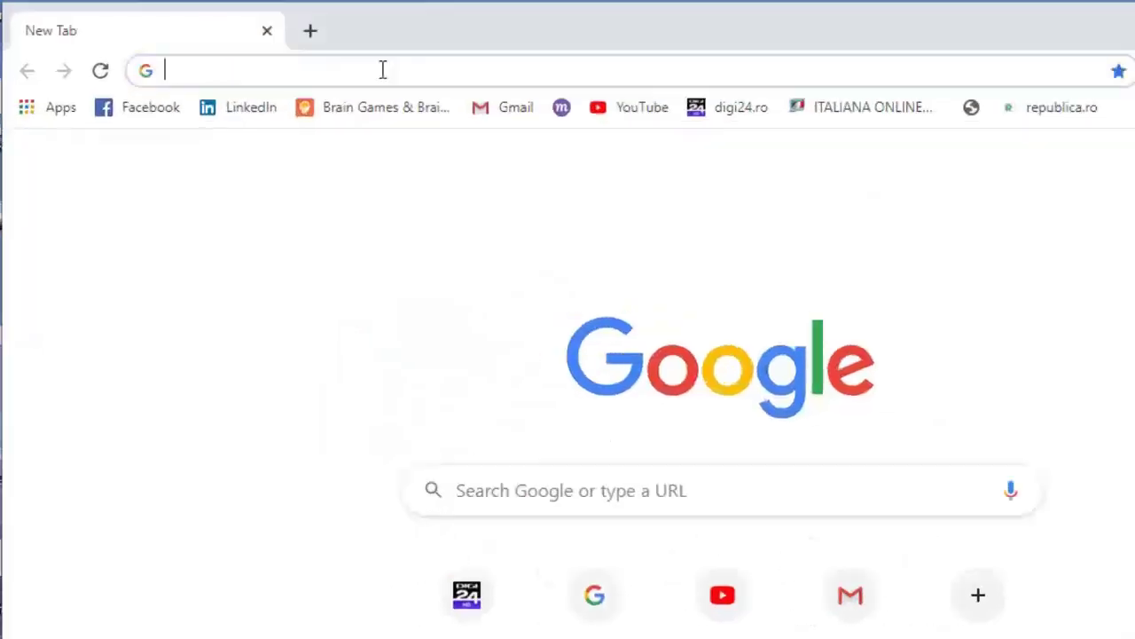
- Visit manandmachine.ro, go to the Revit course page and scroll down to its programs
text(mana)
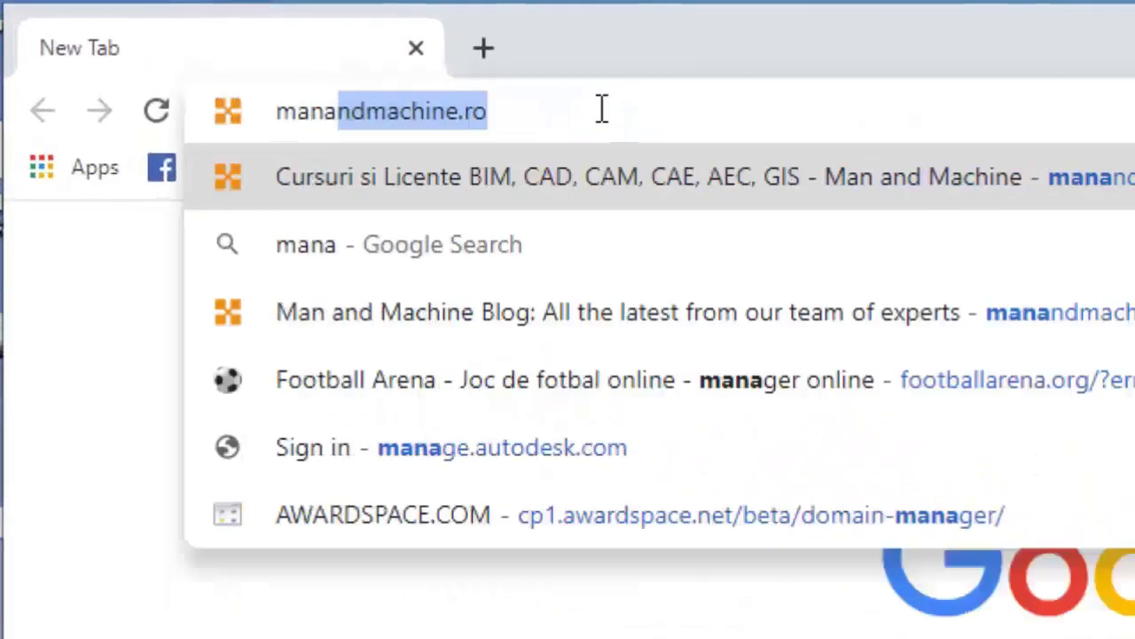
text(ndmachine.ro)
key(Return)
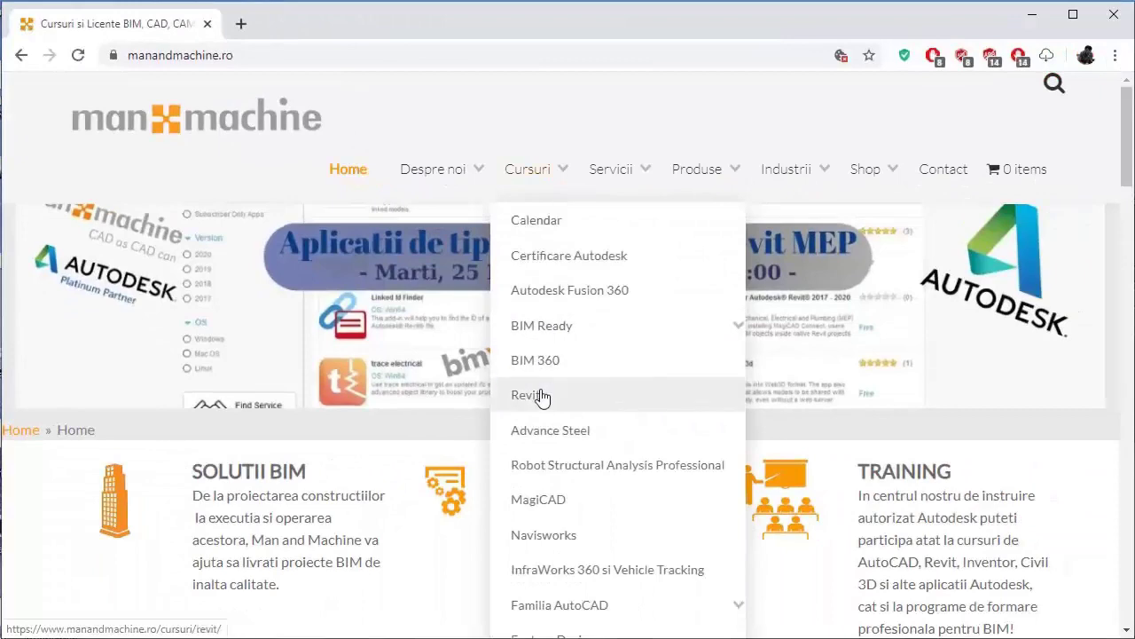
click(543, 399)
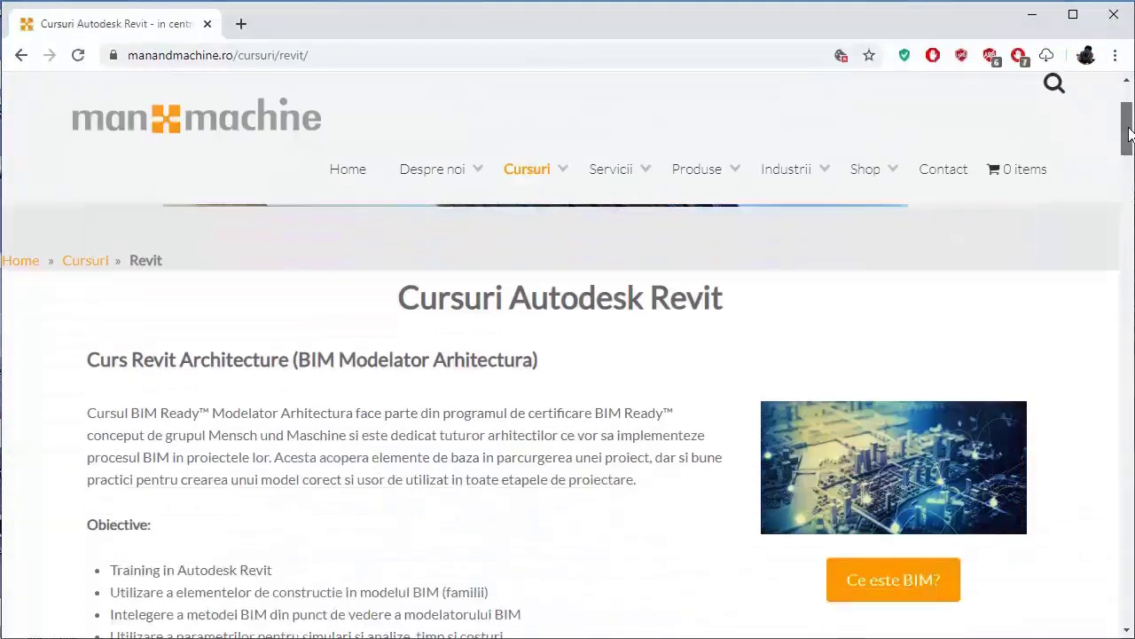
drag(1127, 120, 1129, 275)
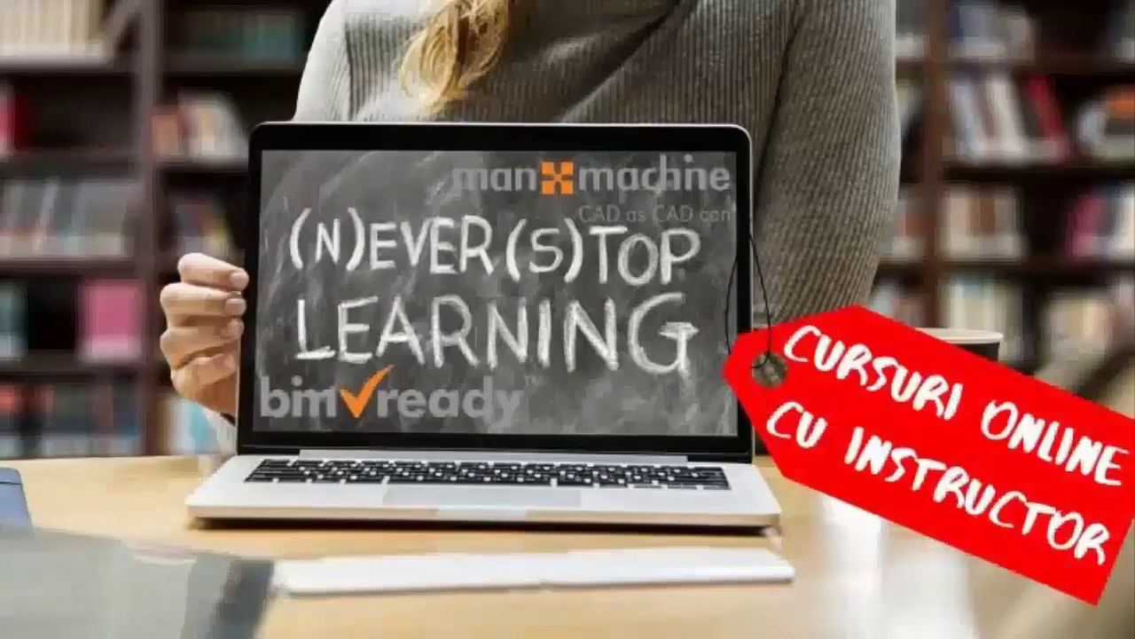